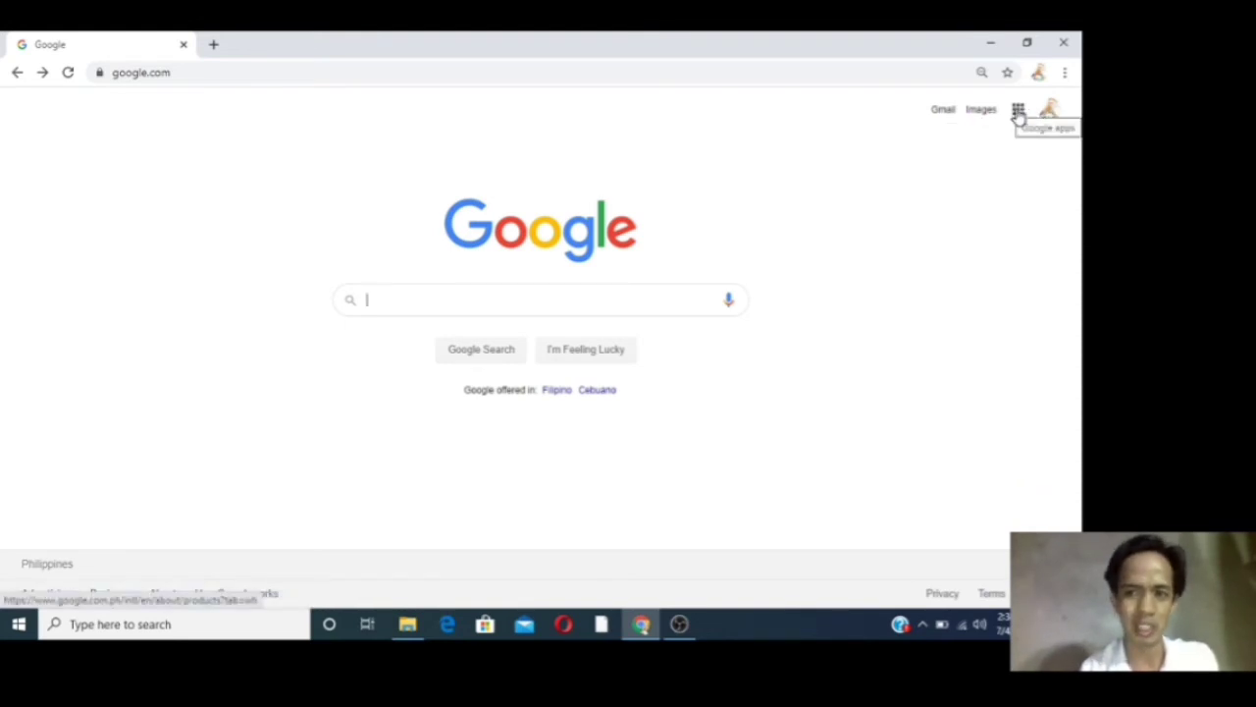
# Open Google Forms from the Google apps menu in Chrome
pyautogui.click(1019, 111)
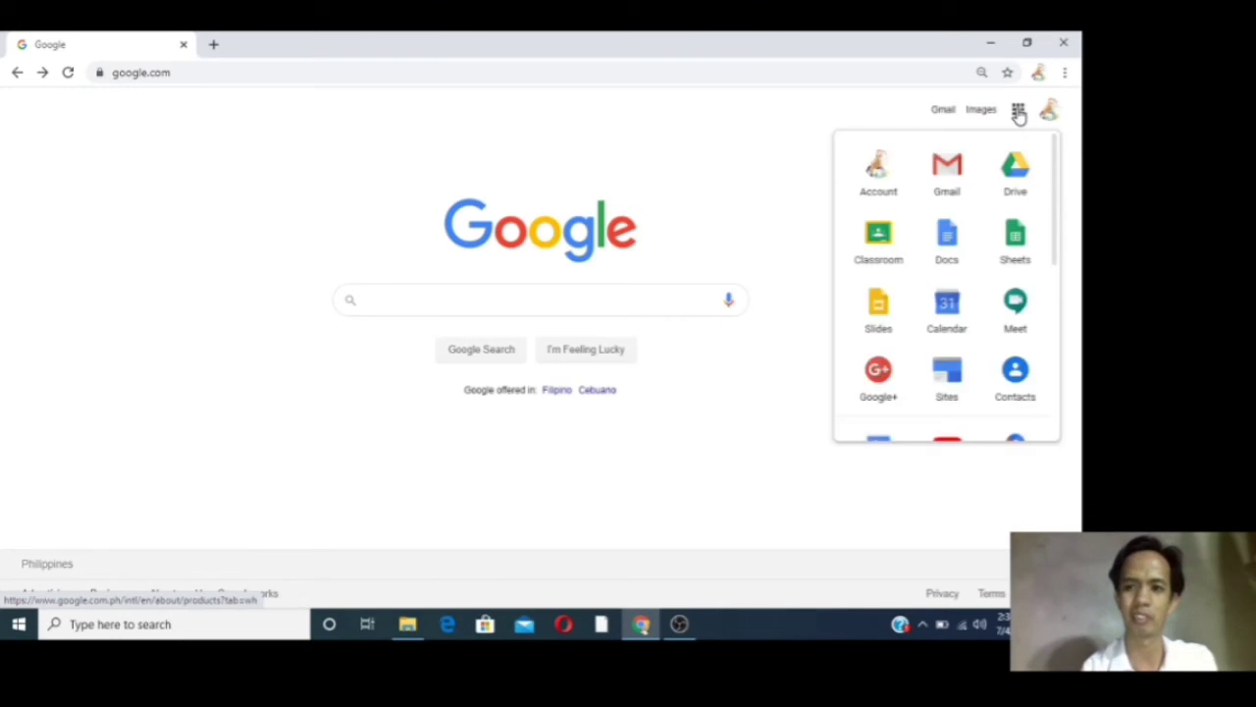
pyautogui.scroll(-1, 948, 258)
pyautogui.scroll(-3, 948, 258)
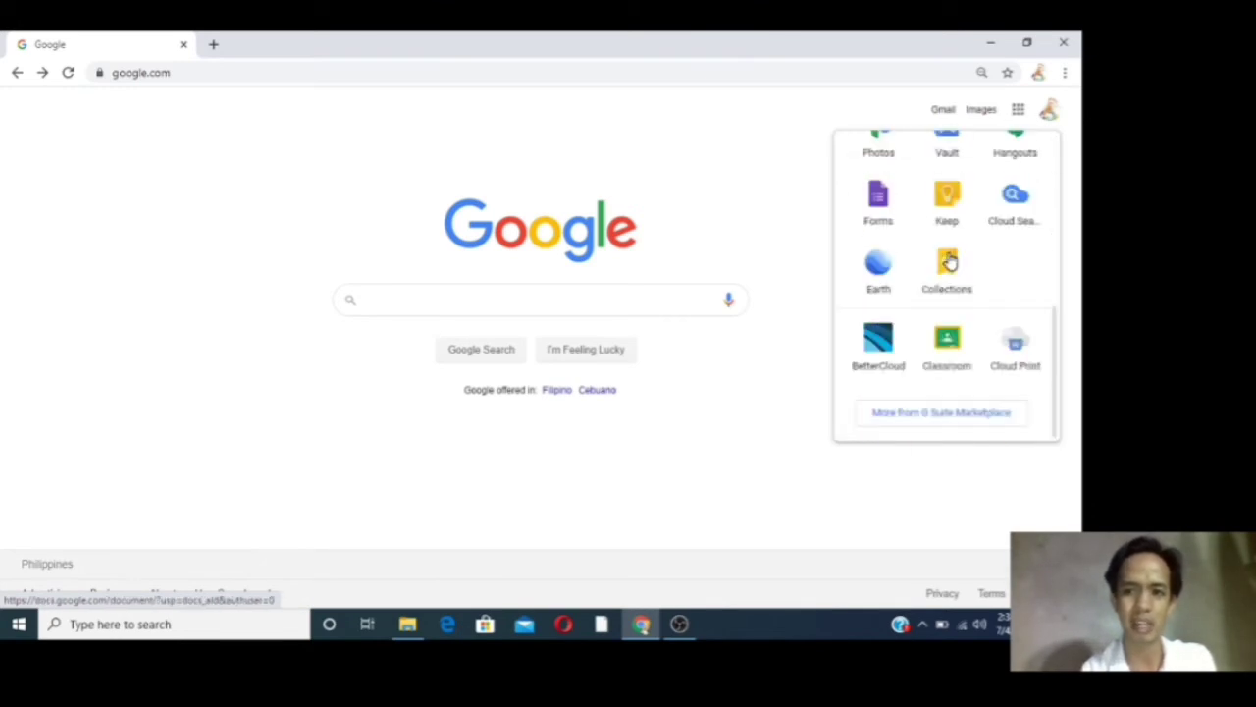
pyautogui.click(878, 204)
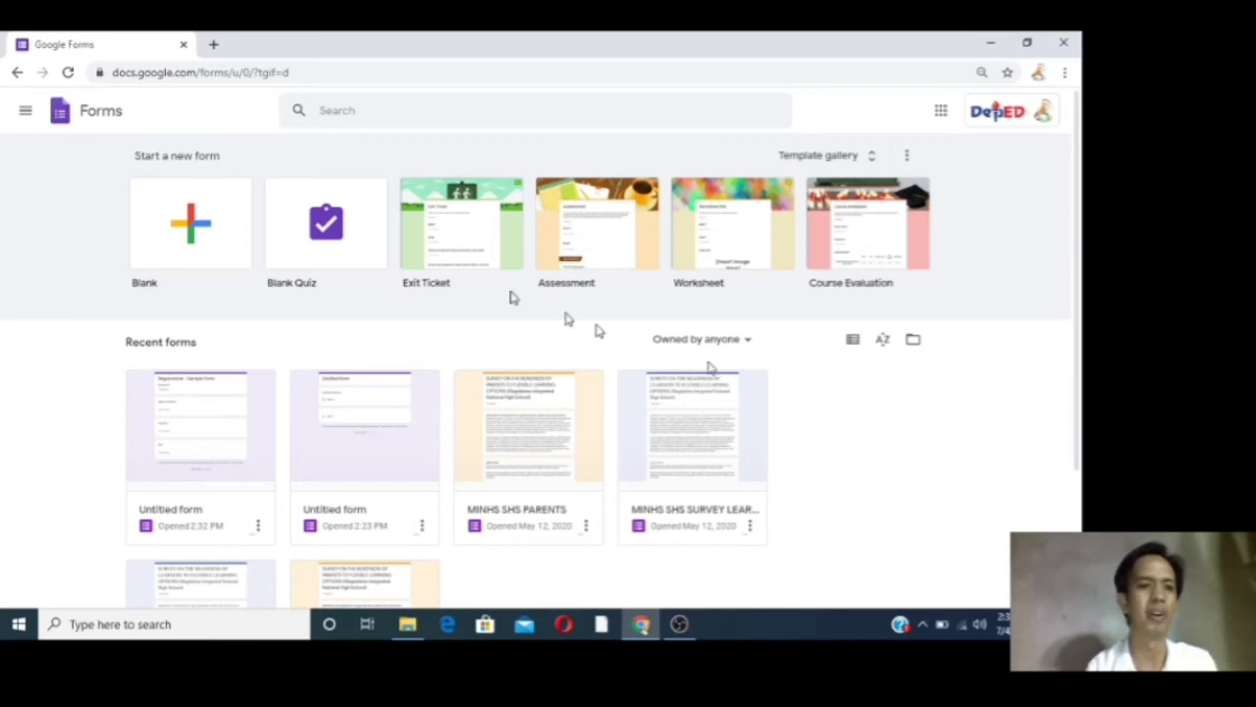
# Create a blank form and rename it 'Sample Form'
pyautogui.click(214, 224)
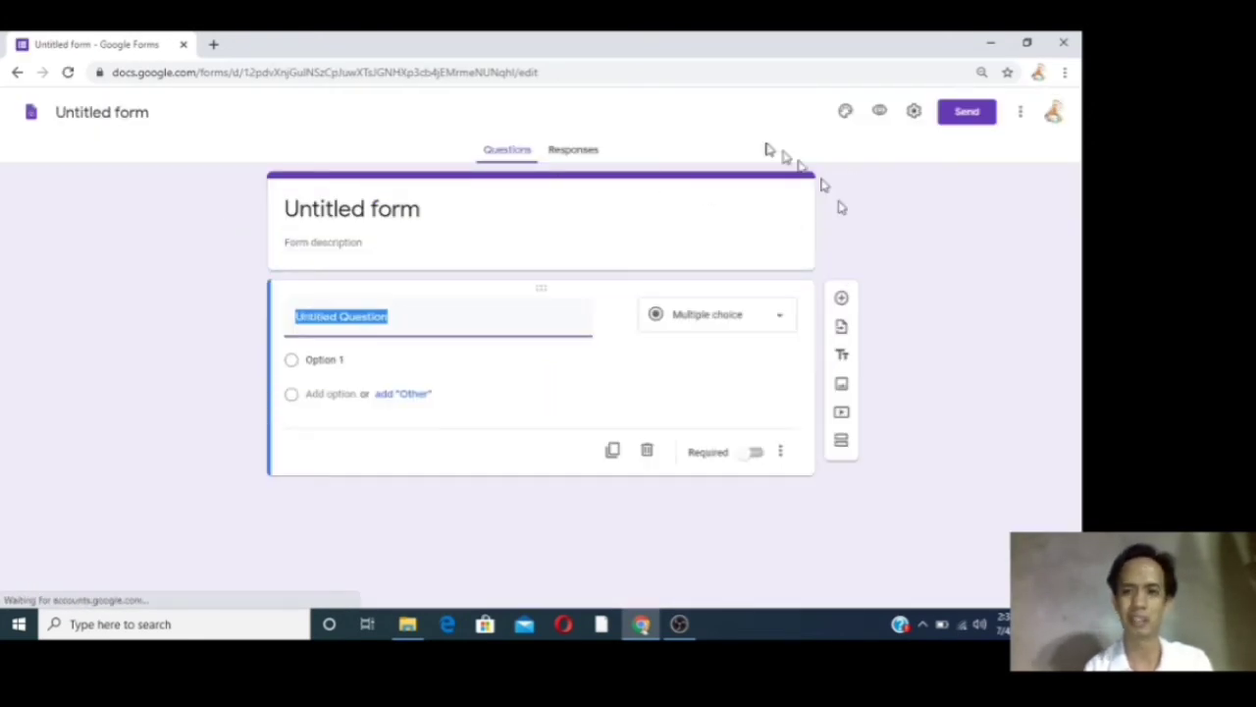
pyautogui.click(98, 116)
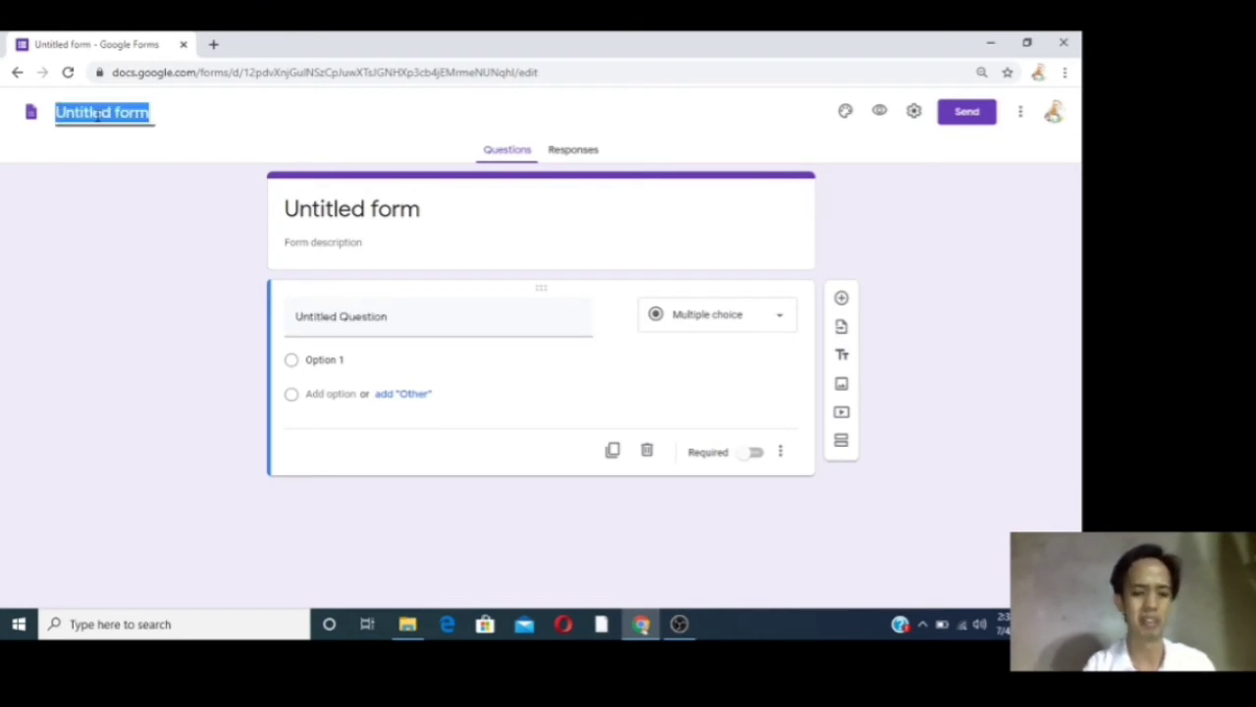
pyautogui.write('Sample ')
pyautogui.write('From')
pyautogui.press('BackSpace')
pyautogui.press('BackSpace')
pyautogui.write('orm')
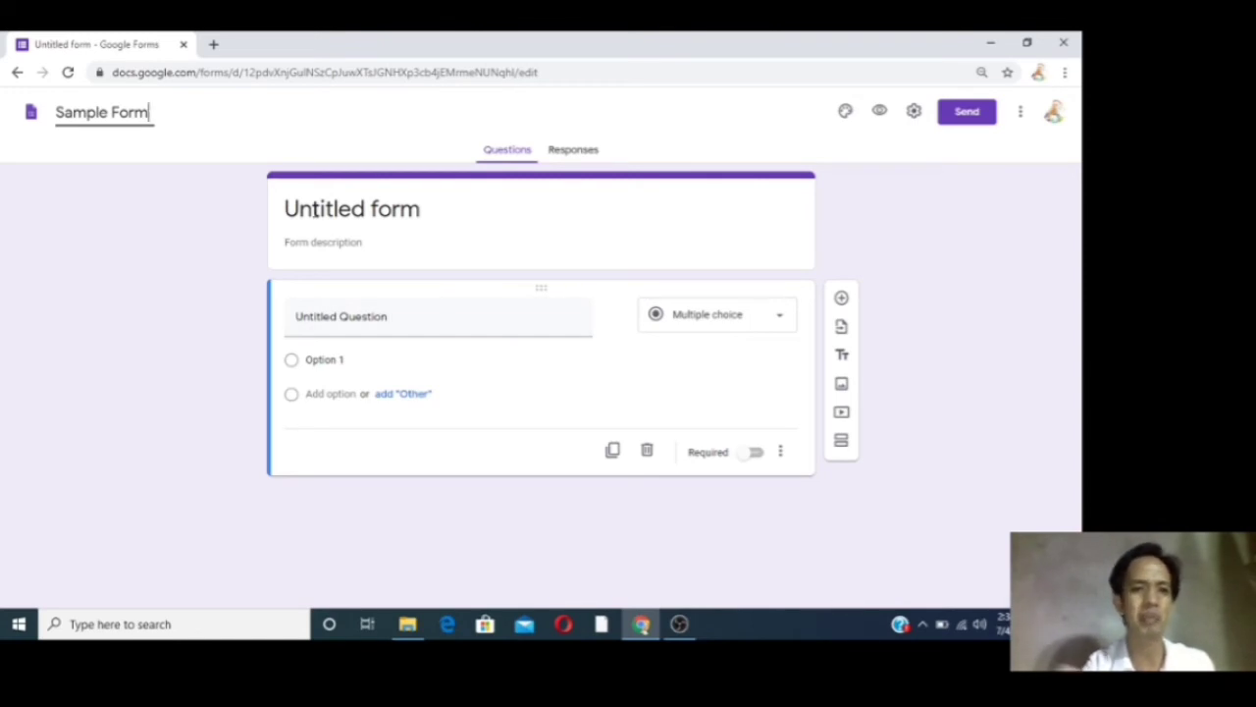
# Commit the form name and leave the first question as Multiple choice
pyautogui.click(355, 329)
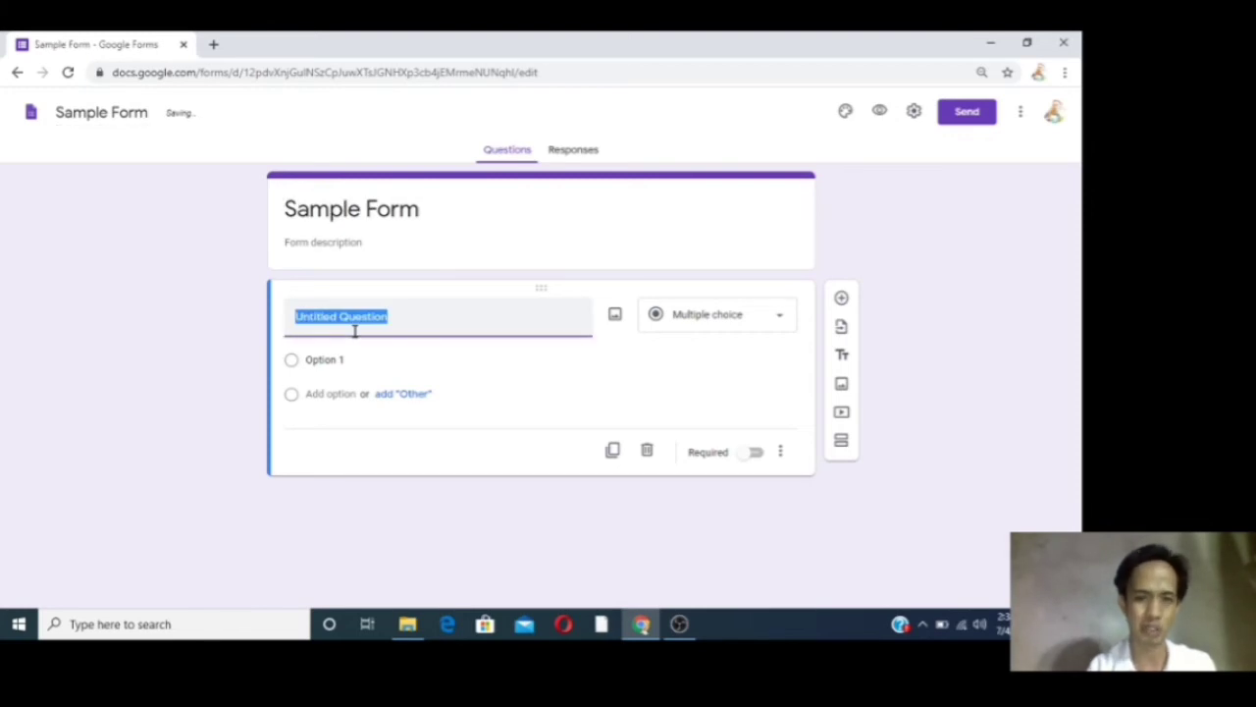
pyautogui.click(778, 325)
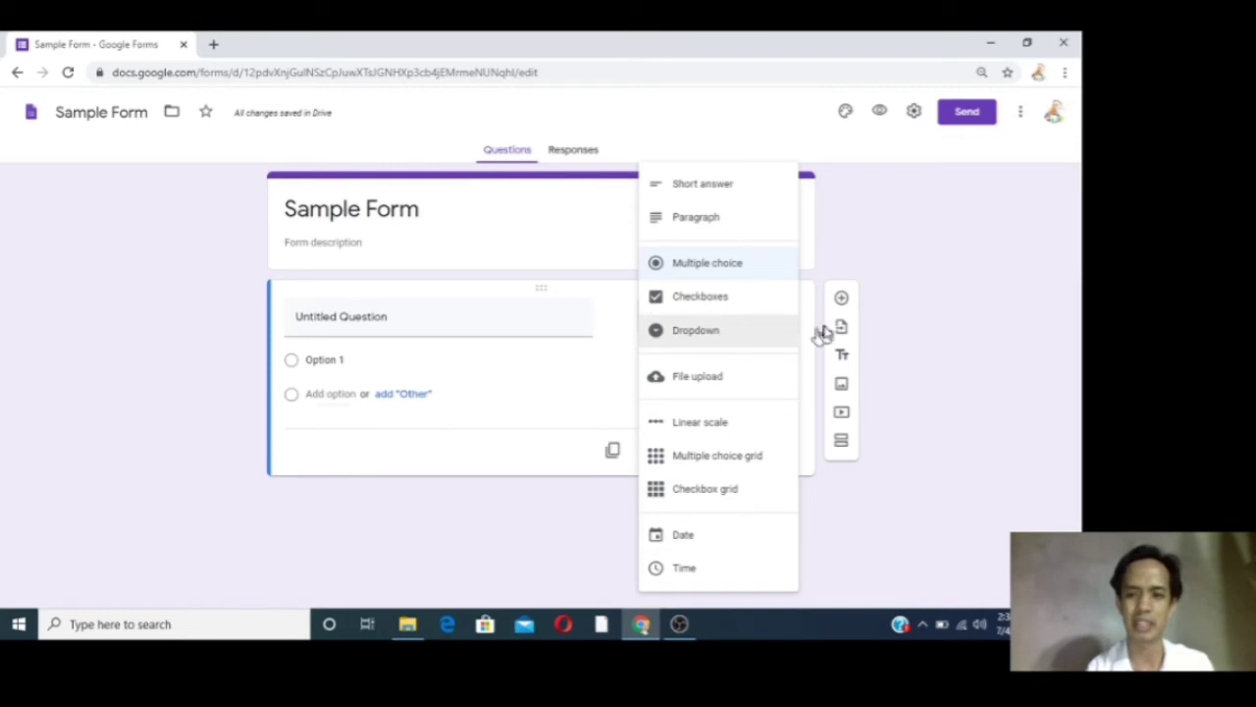
pyautogui.click(920, 329)
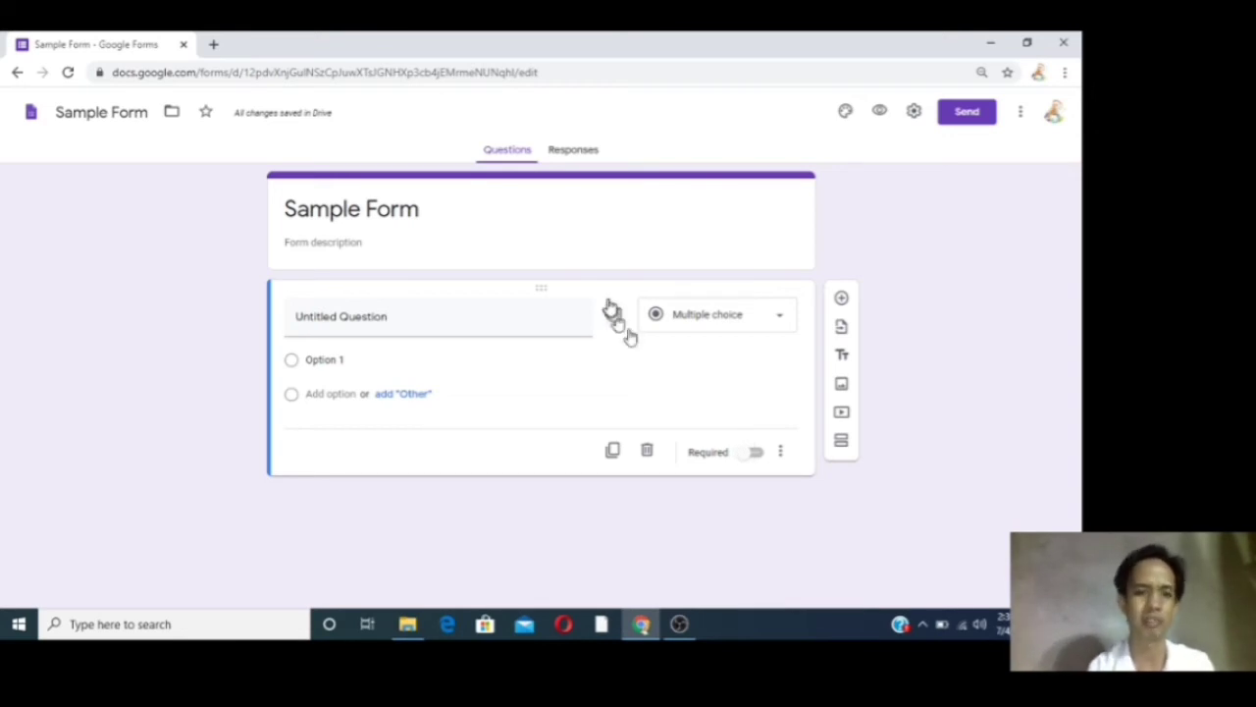
# Title the first question 'Question 1', make it short answer, and mark it required
pyautogui.click(346, 330)
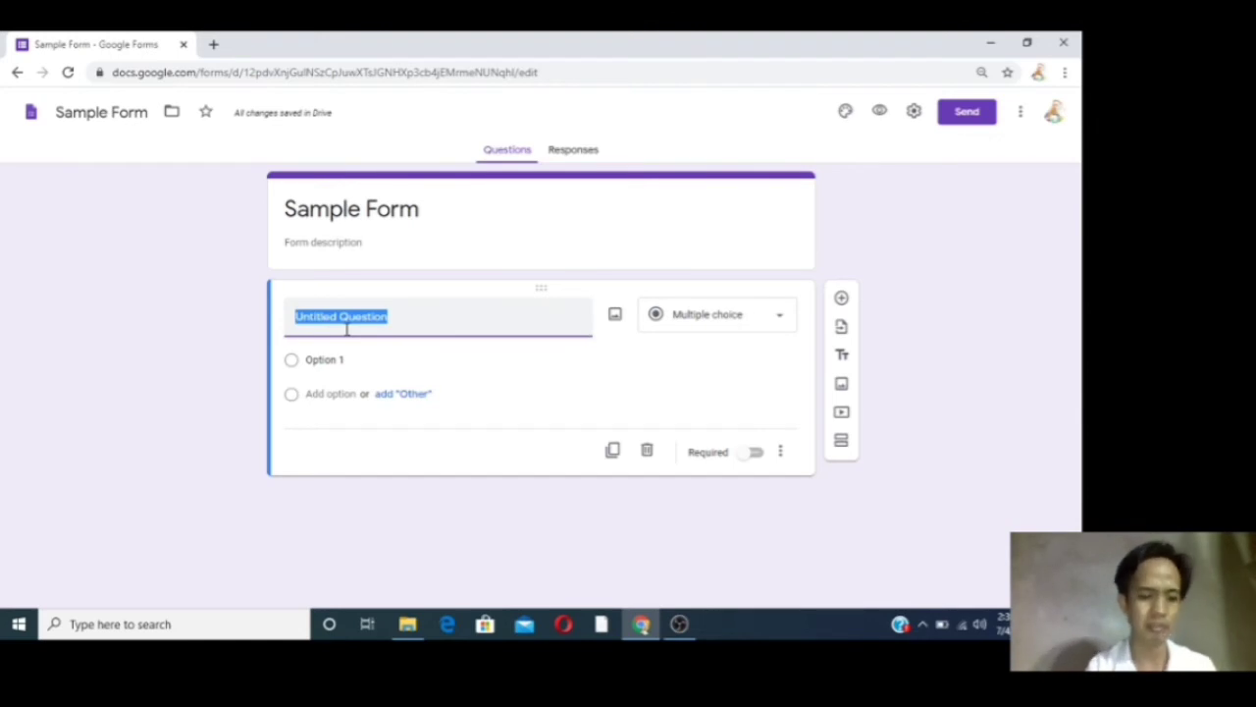
pyautogui.write('What')
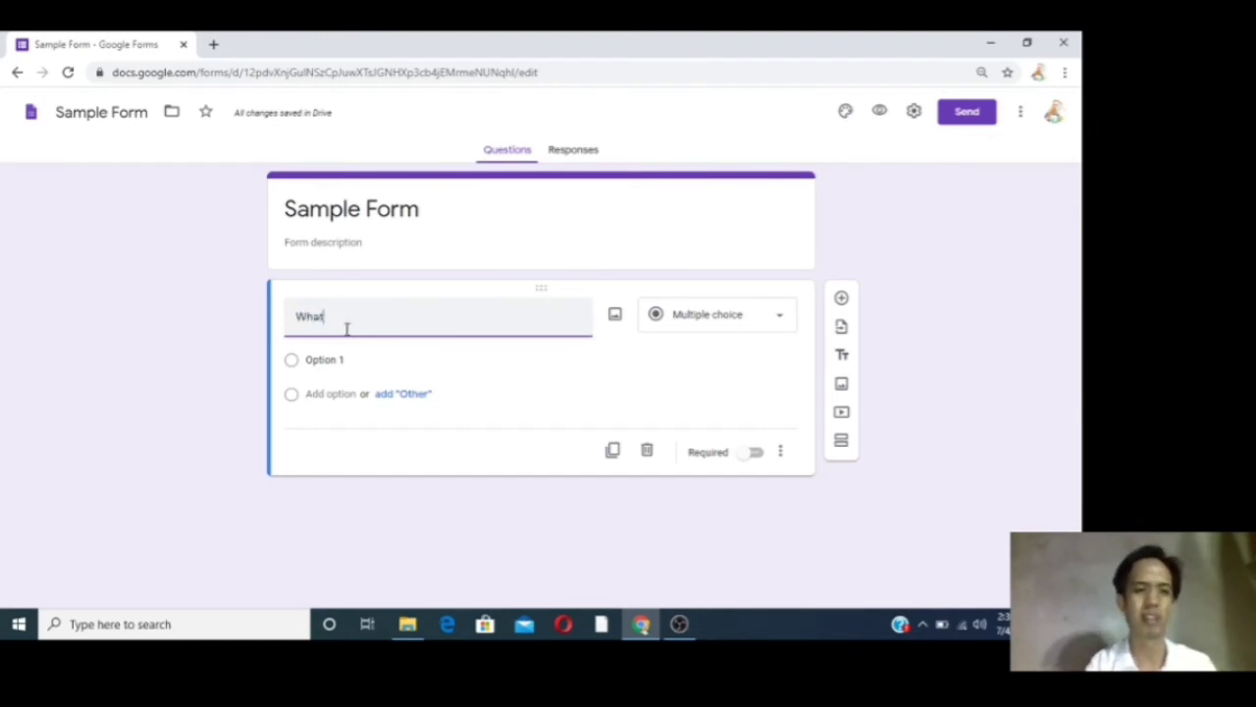
pyautogui.press('BackSpace')
pyautogui.press('BackSpace')
pyautogui.press('BackSpace')
pyautogui.press('BackSpace')
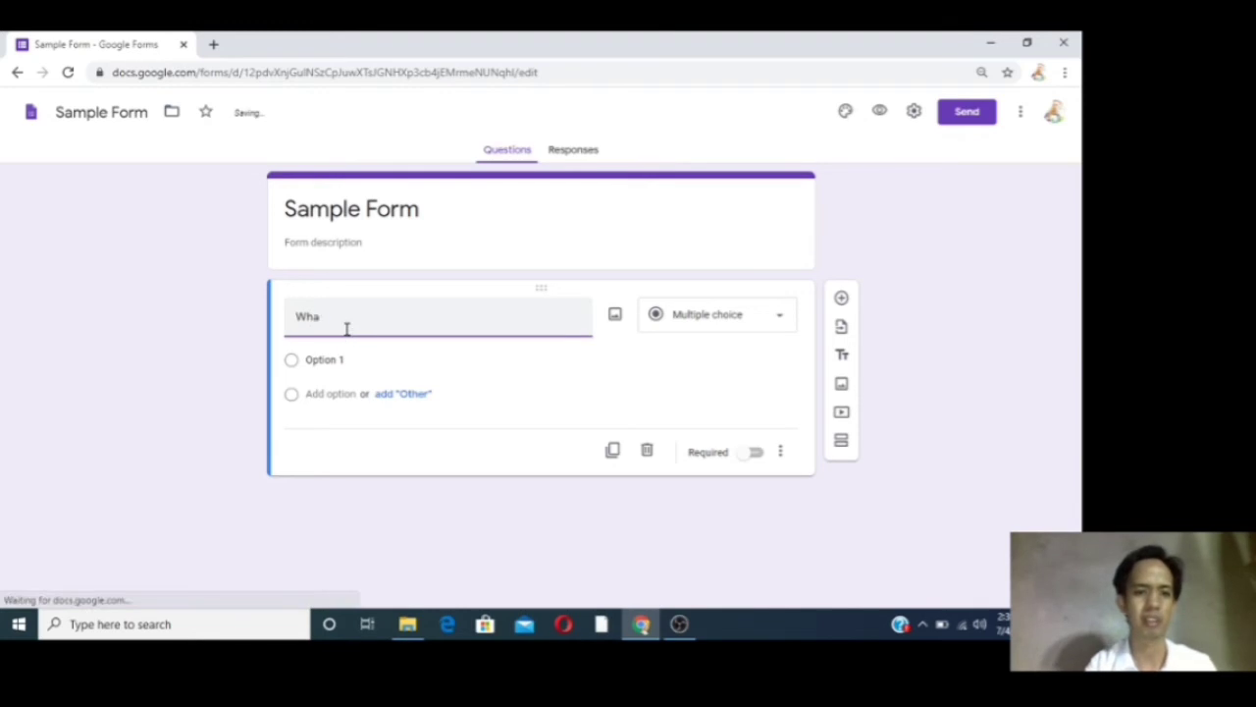
pyautogui.write('Q')
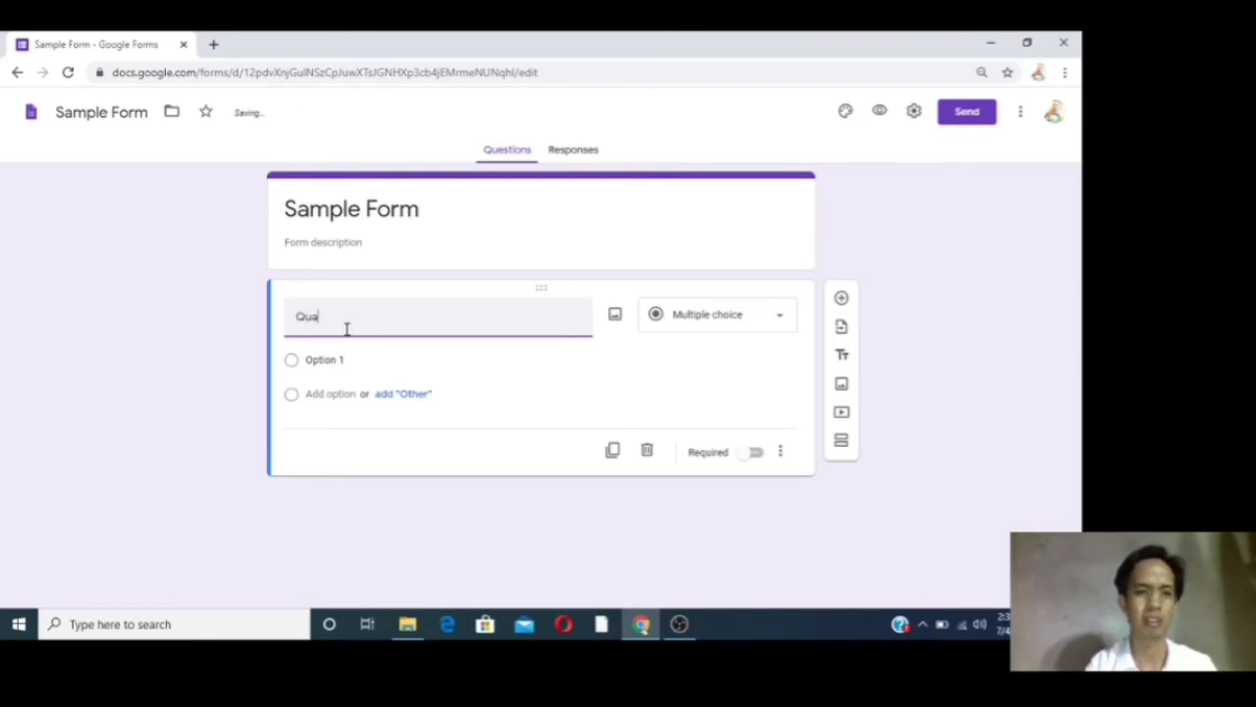
pyautogui.write('uesti')
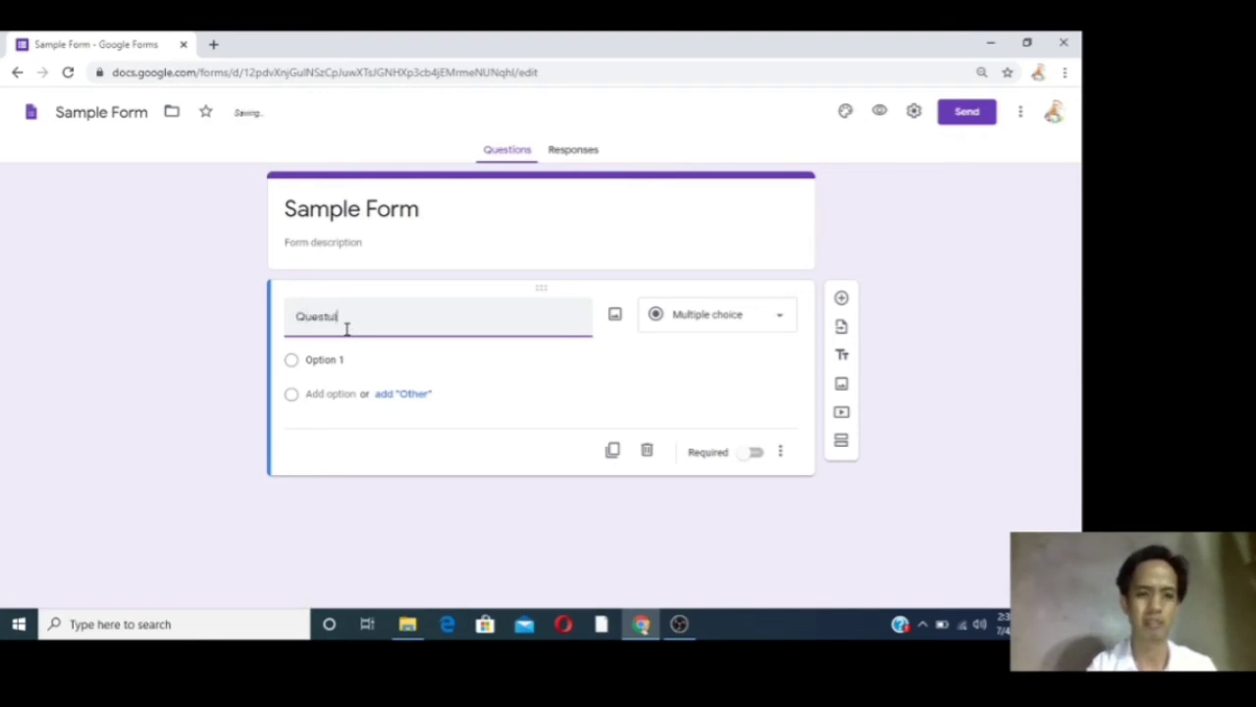
pyautogui.write('on')
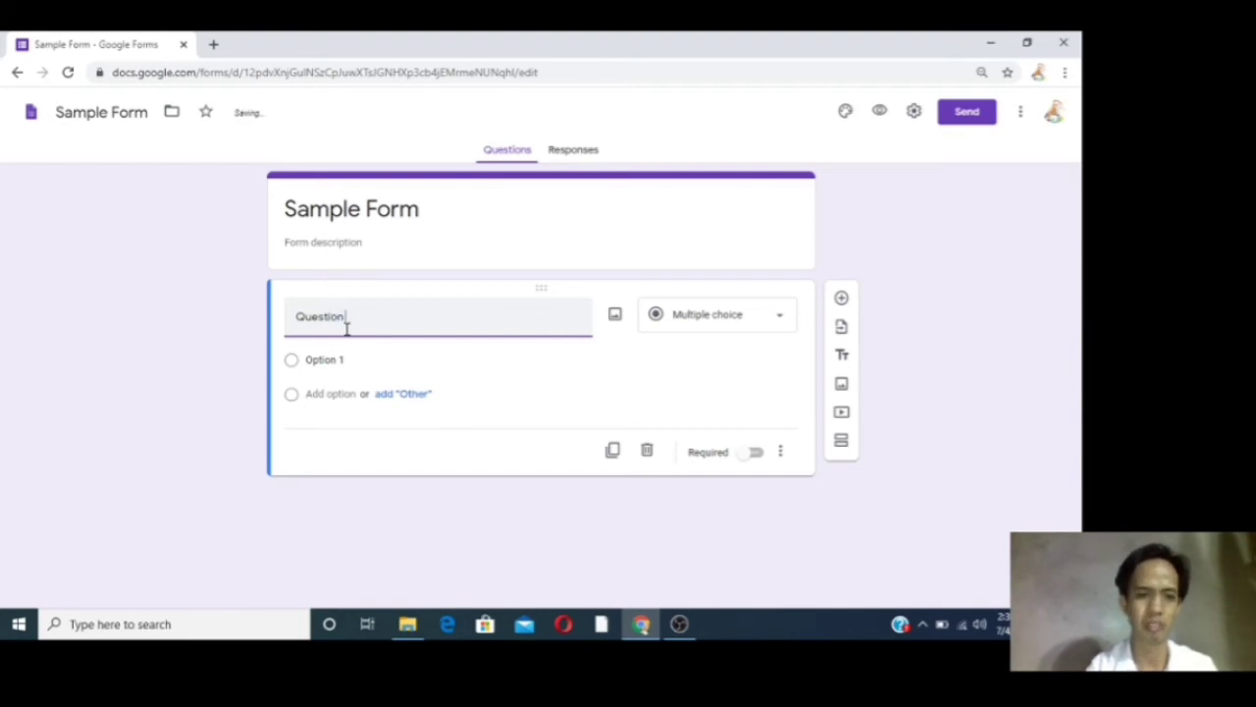
pyautogui.write(' 1')
pyautogui.click(770, 315)
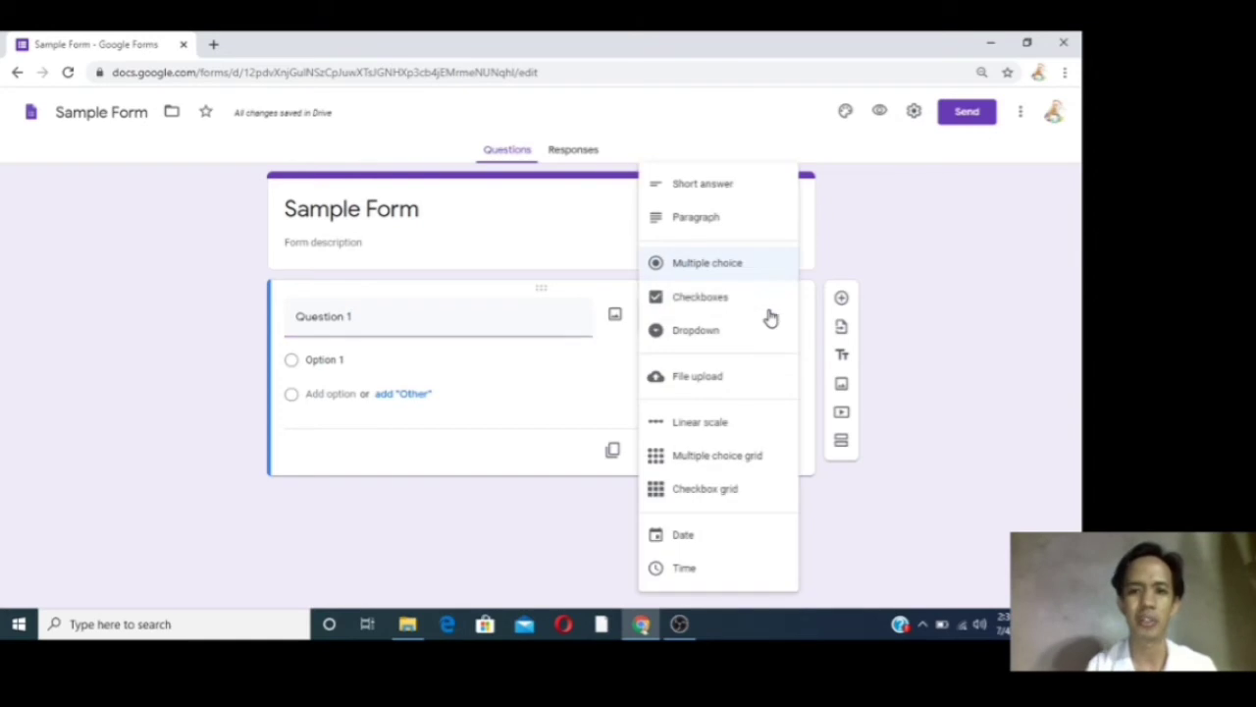
pyautogui.click(696, 185)
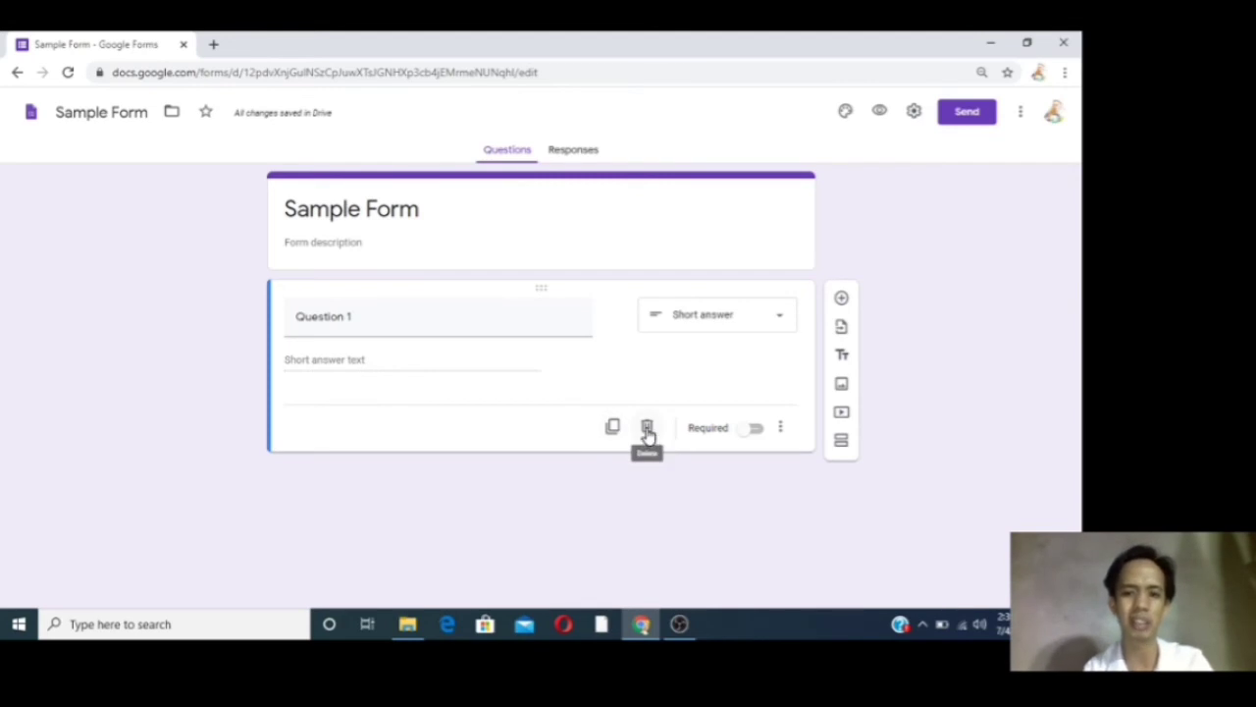
pyautogui.click(752, 429)
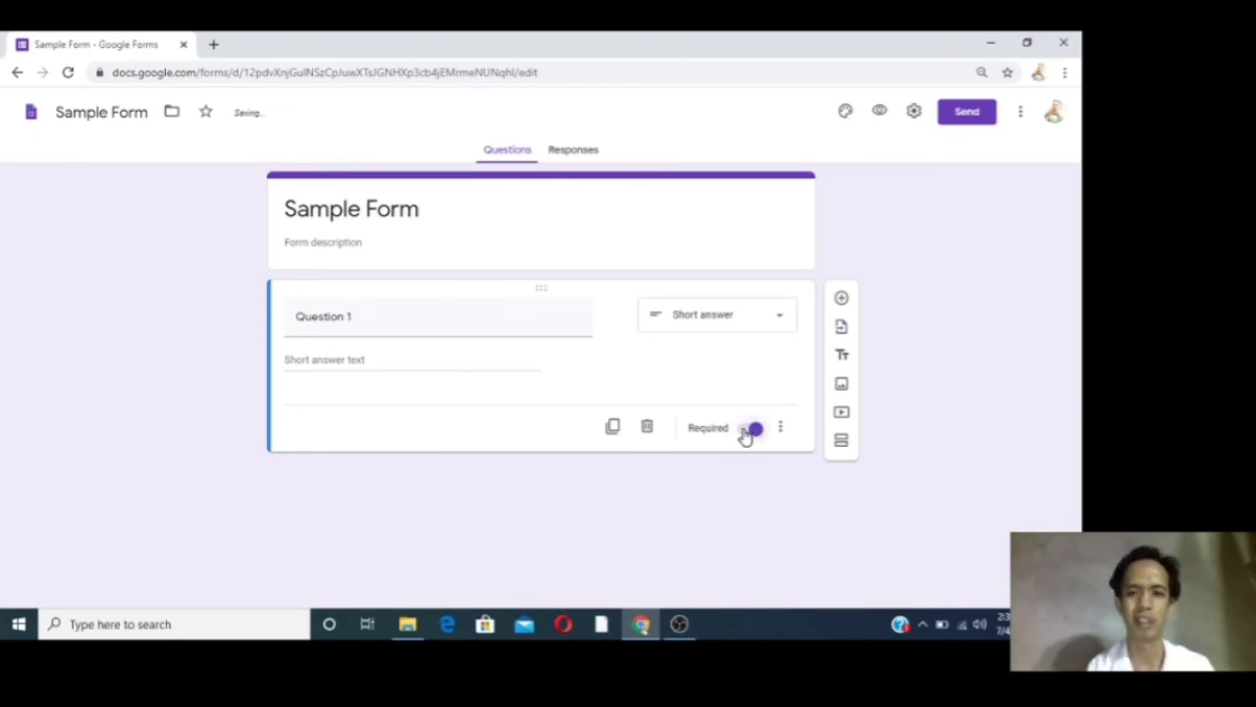
# Add 'Question 2' as a required paragraph question
pyautogui.click(843, 299)
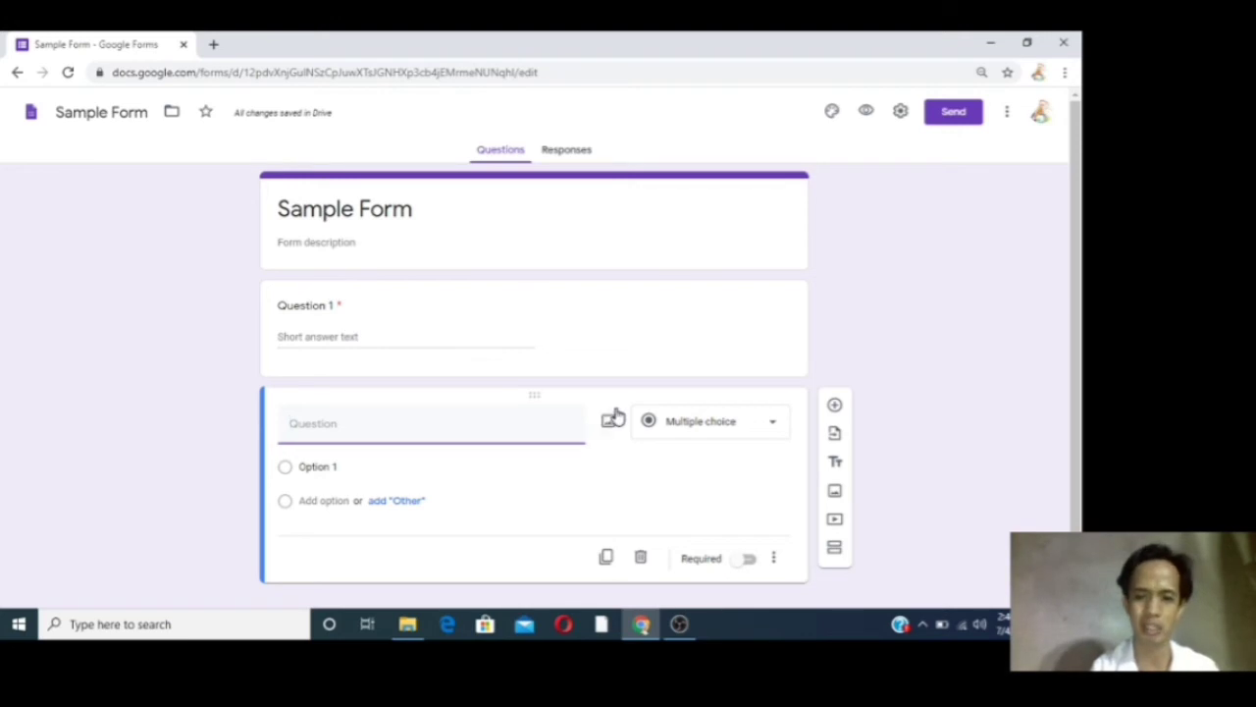
pyautogui.click(772, 428)
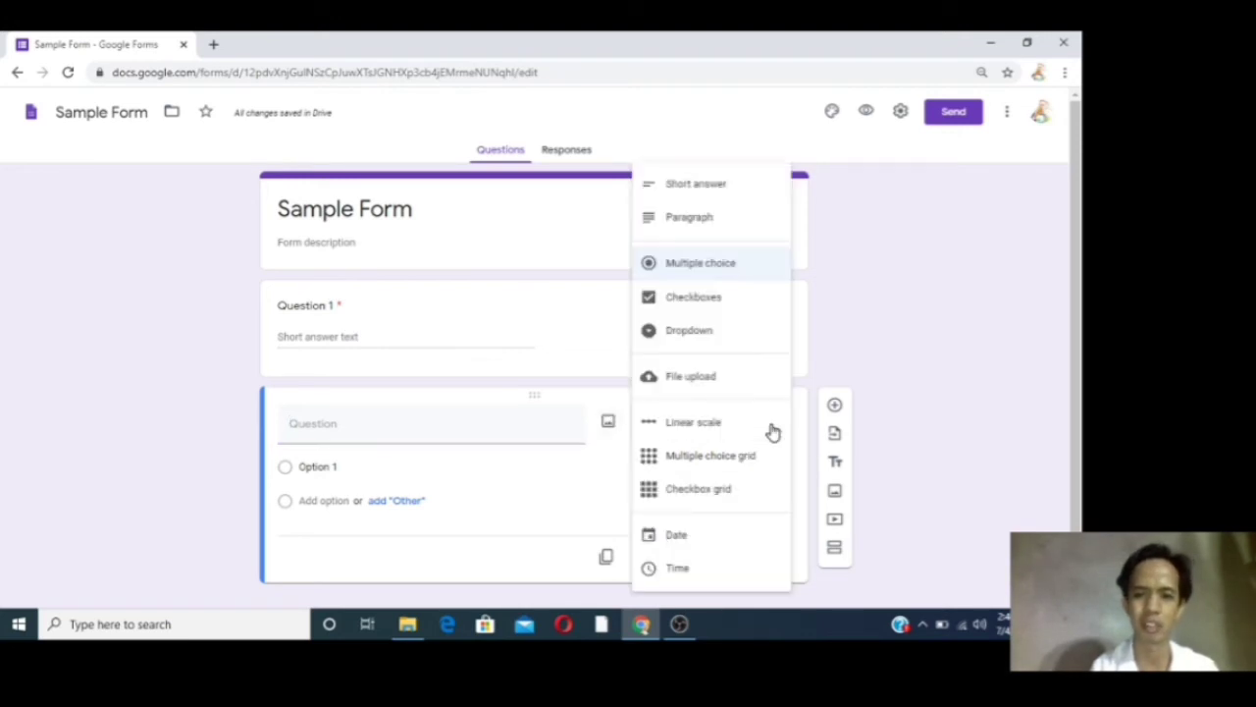
pyautogui.click(700, 223)
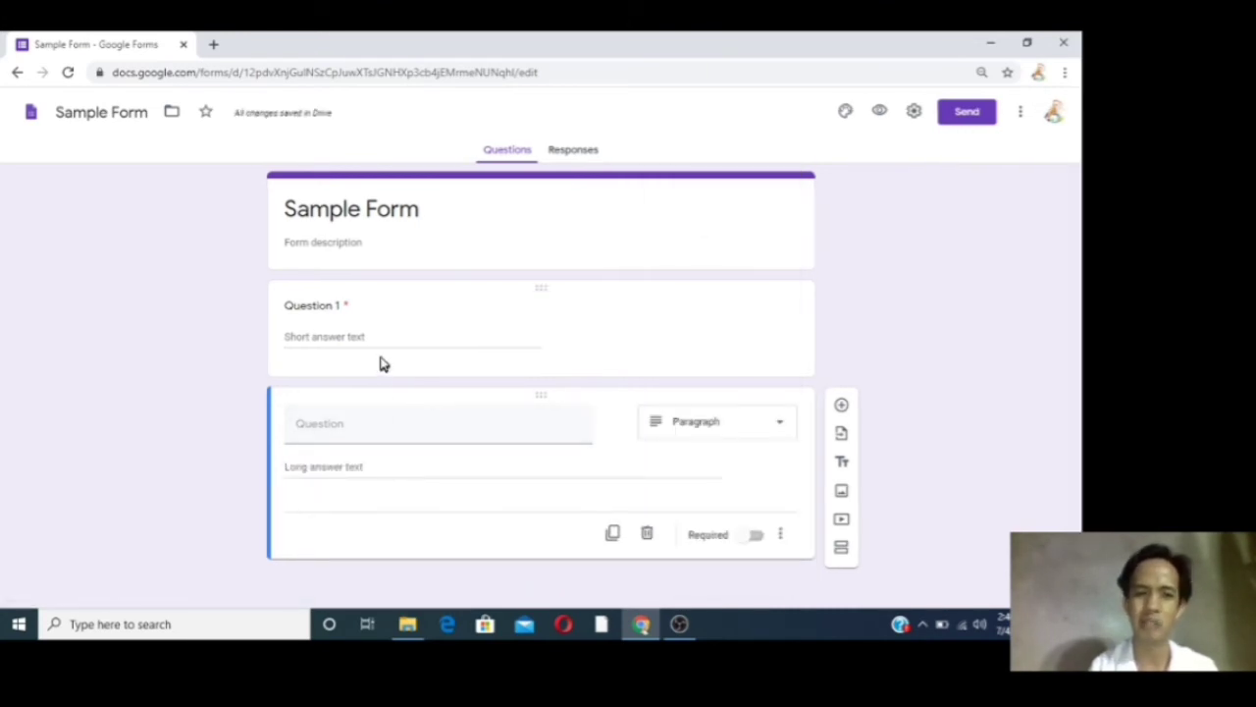
pyautogui.click(381, 430)
pyautogui.write('Quest')
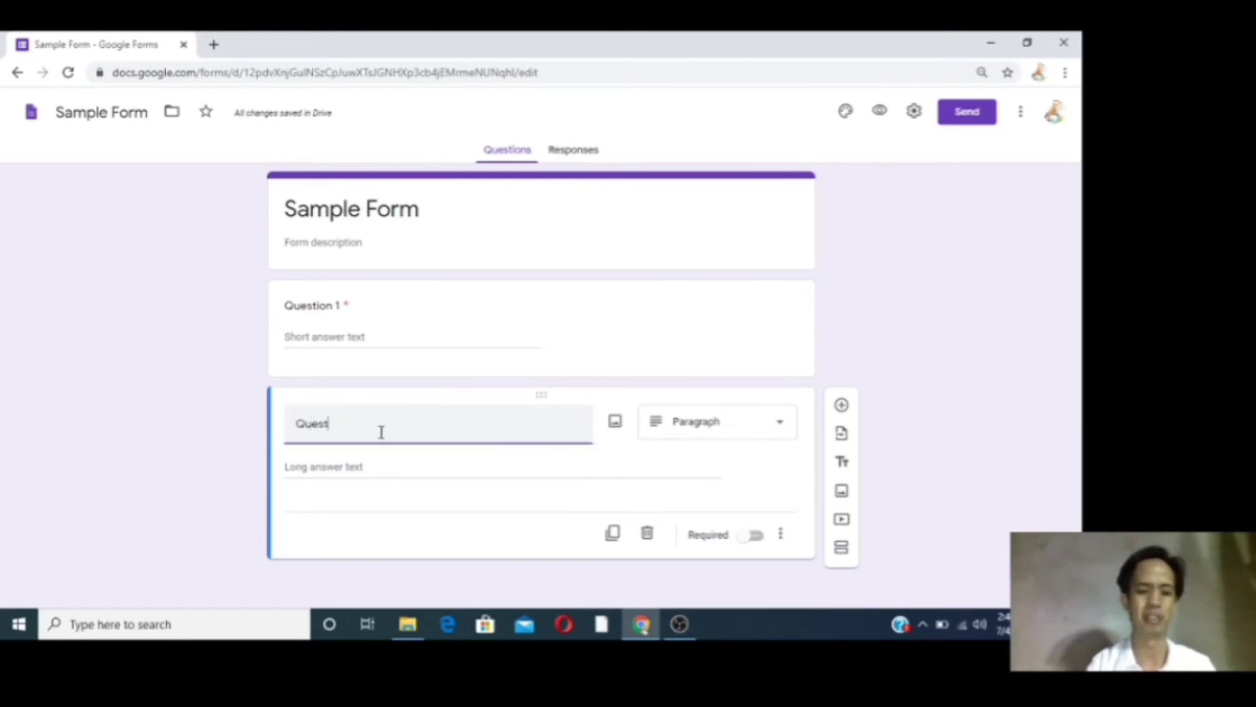
pyautogui.write('ion 2')
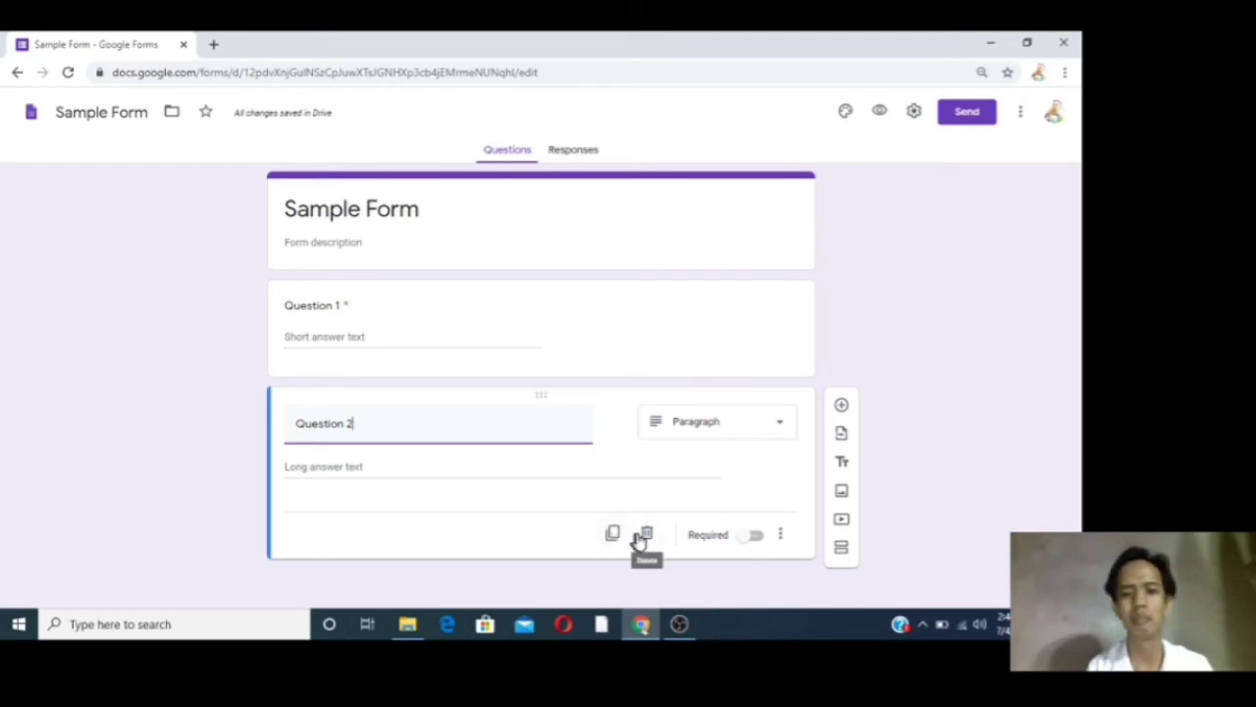
pyautogui.click(752, 536)
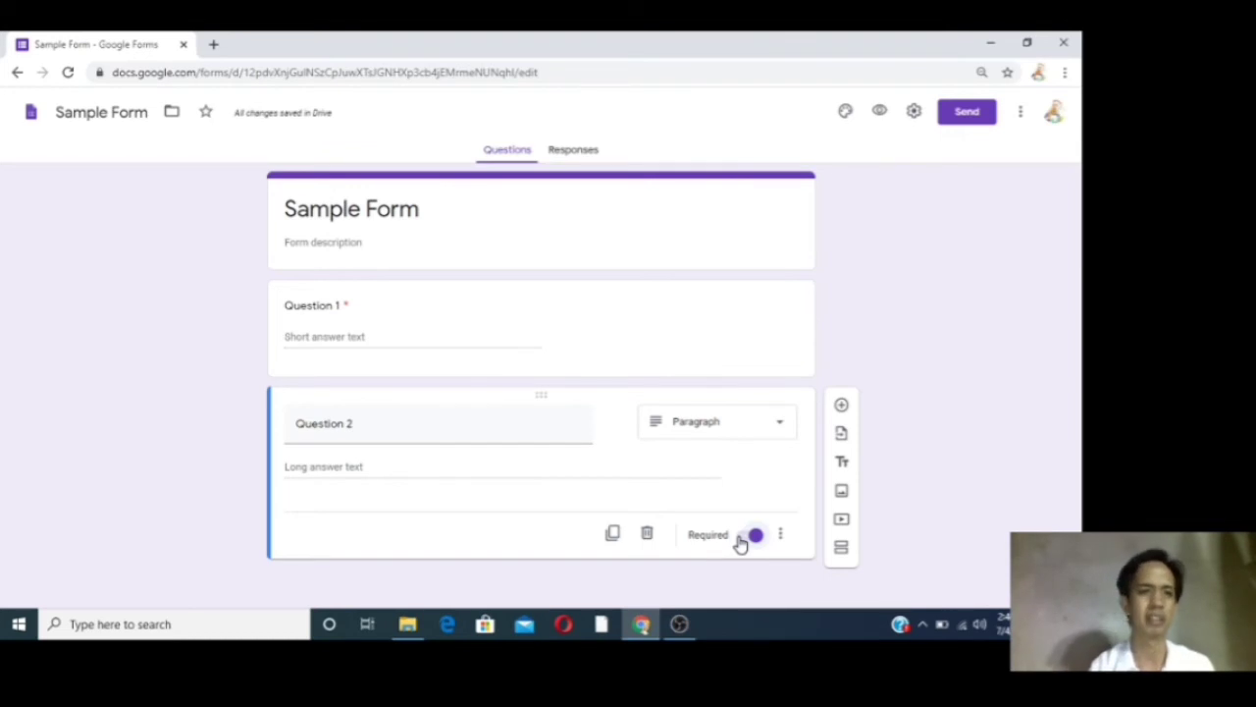
# Add a third question titled Question 3, keeping it multiple choice
pyautogui.click(842, 408)
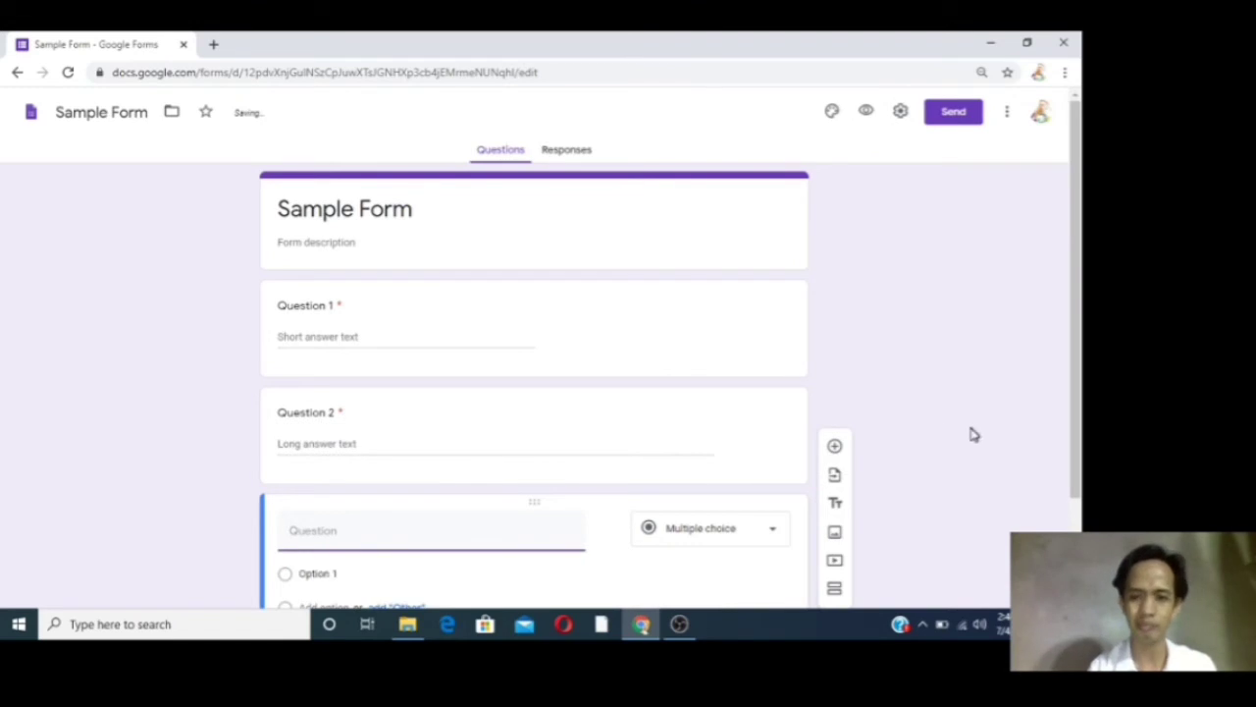
pyautogui.scroll(-2, 972, 434)
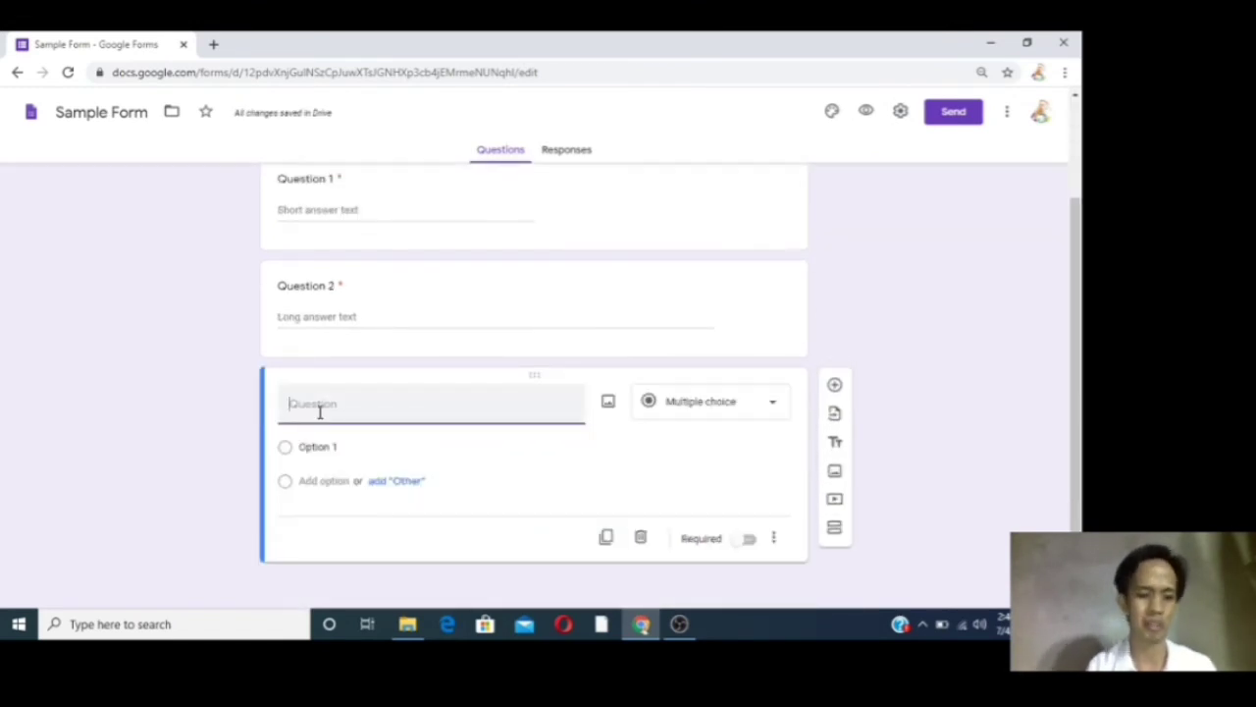
pyautogui.write('Question 3')
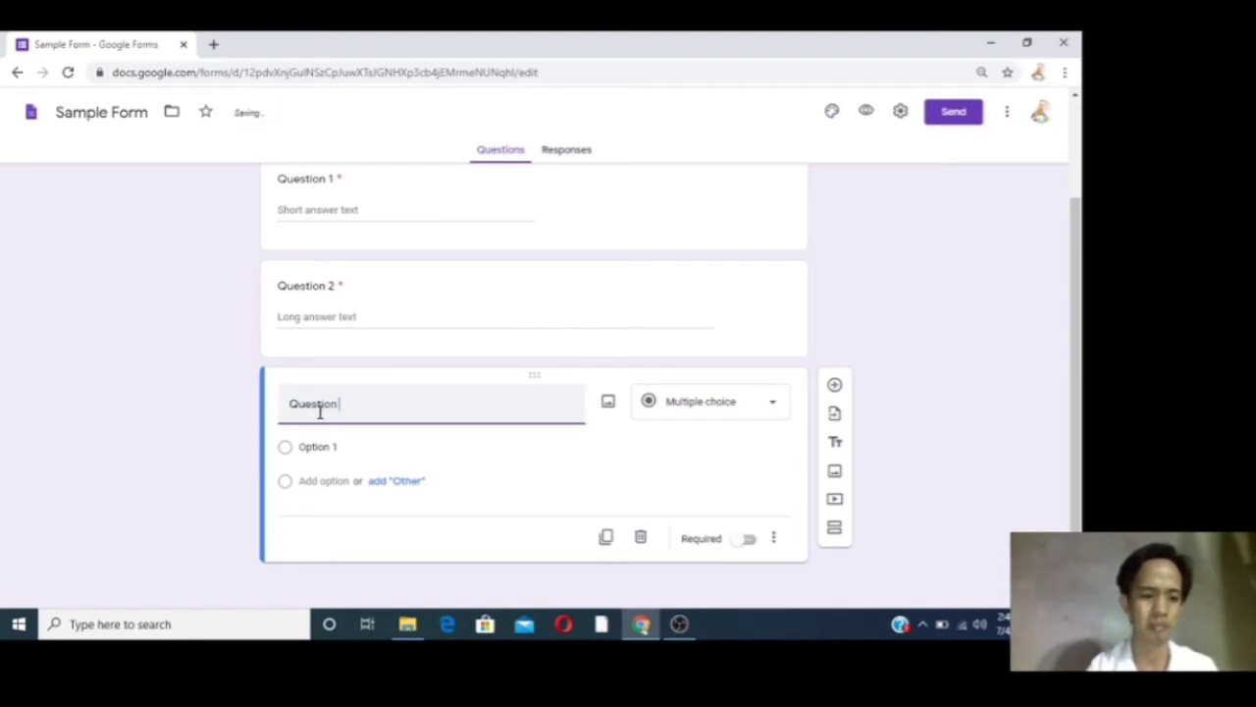
pyautogui.click(734, 408)
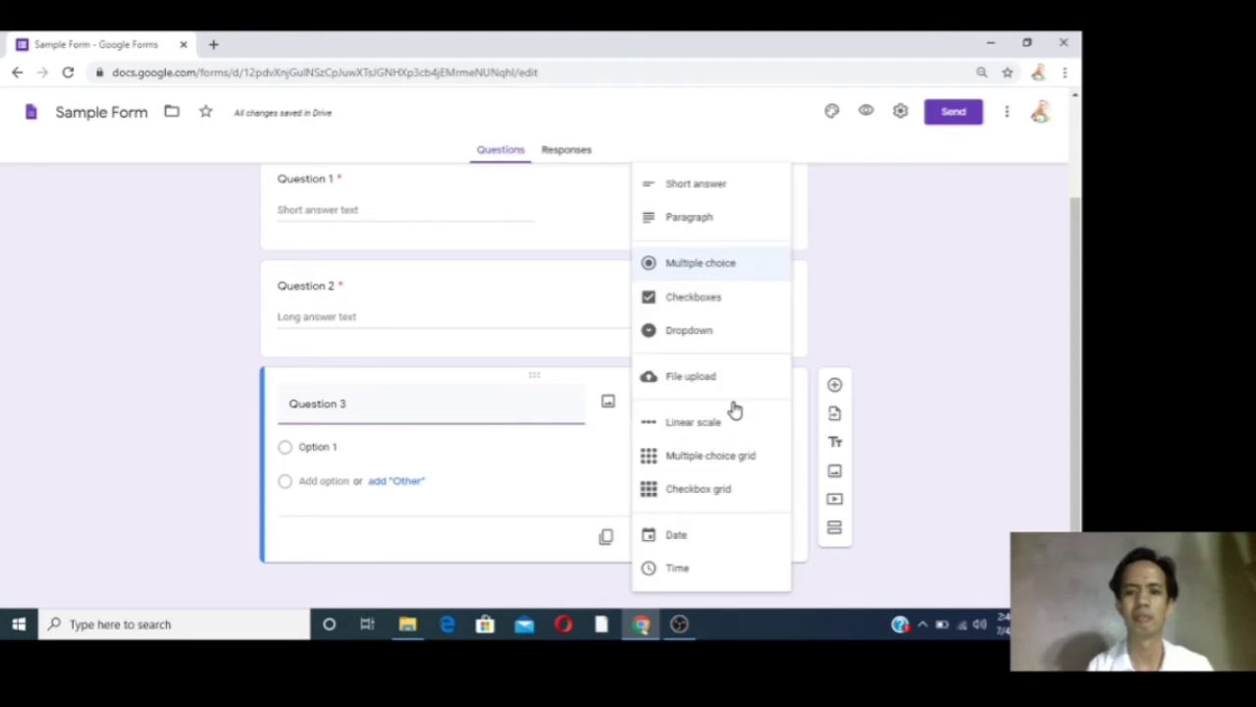
pyautogui.click(700, 265)
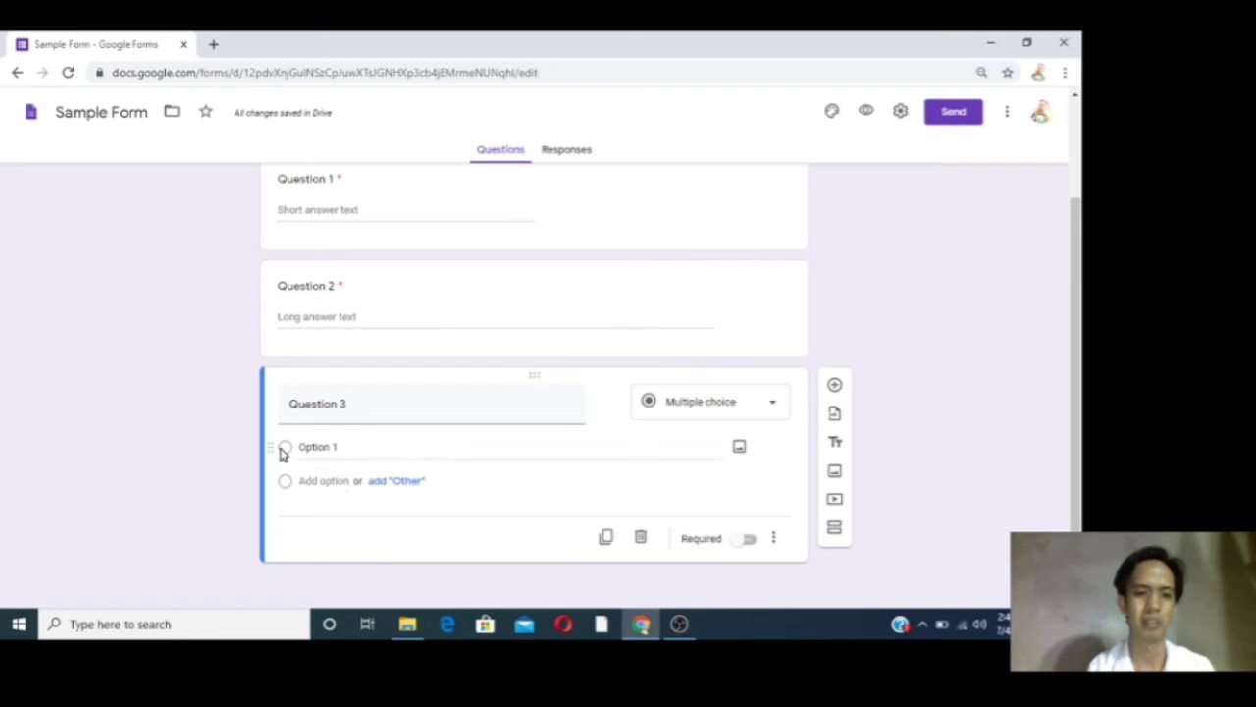
# Give Question 3 the options A, B, C and D and make it required
pyautogui.click(366, 454)
pyautogui.write('A')
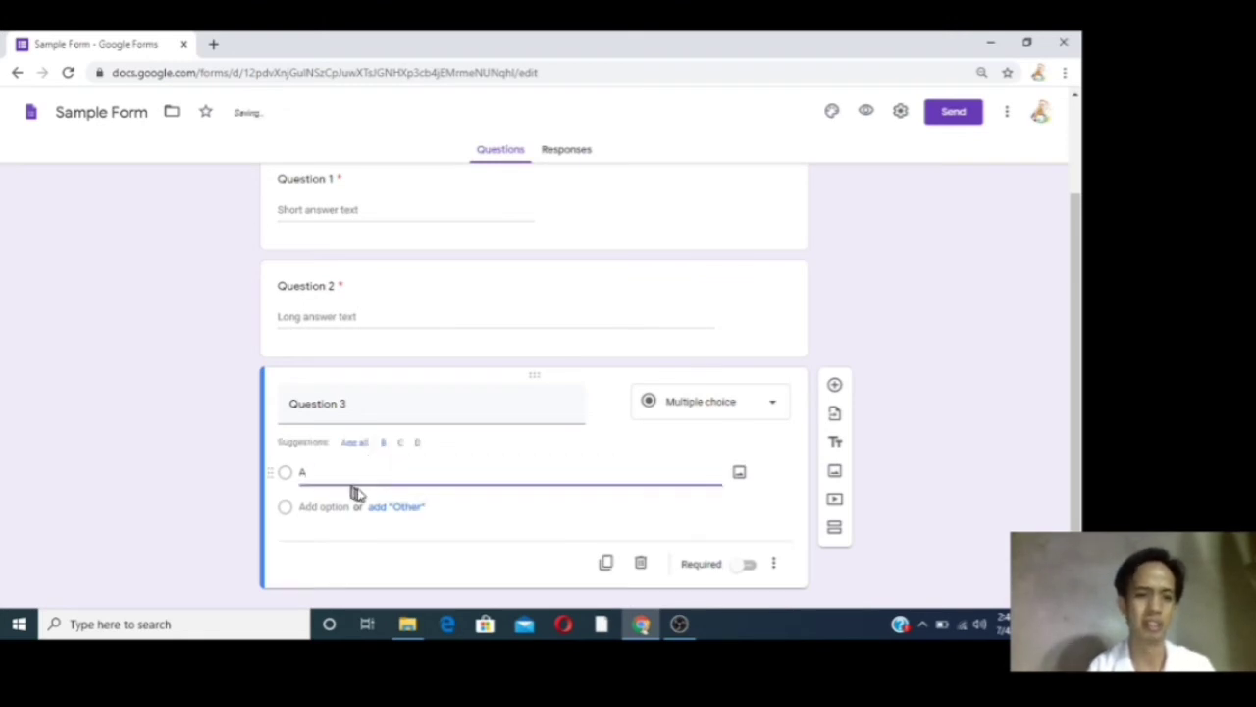
pyautogui.click(402, 507)
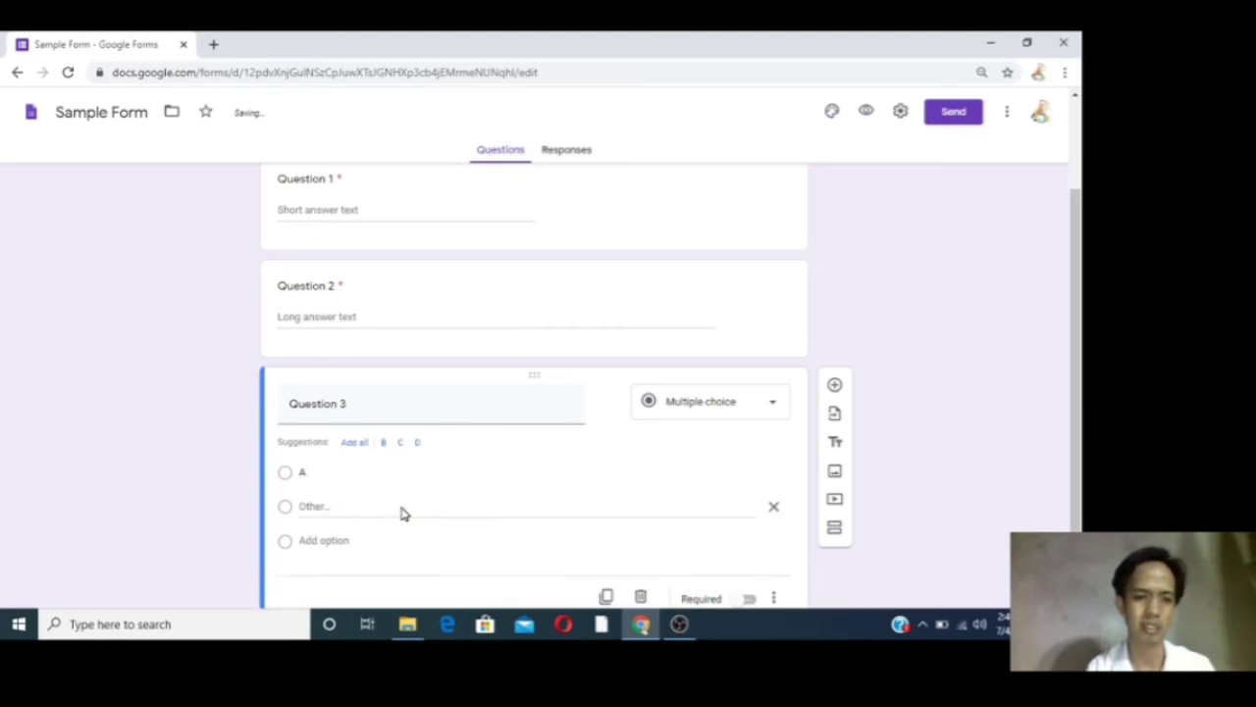
pyautogui.hotkey('ctrl', 'z')
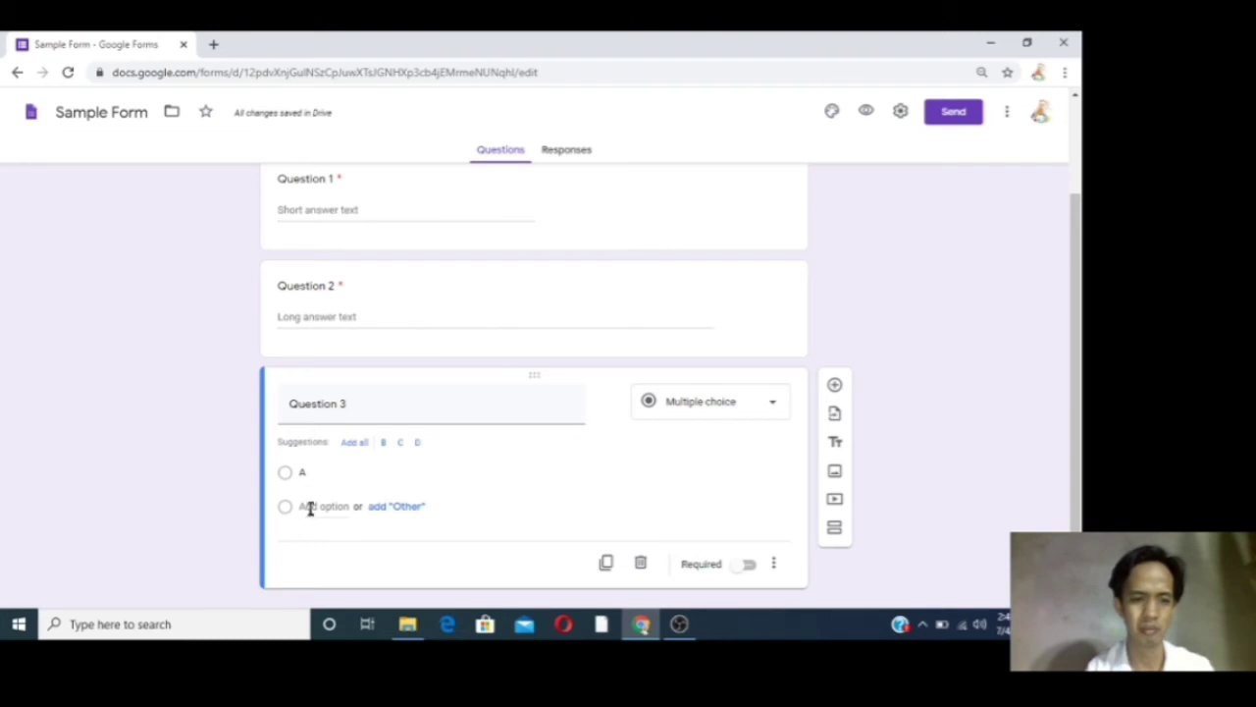
pyautogui.click(309, 507)
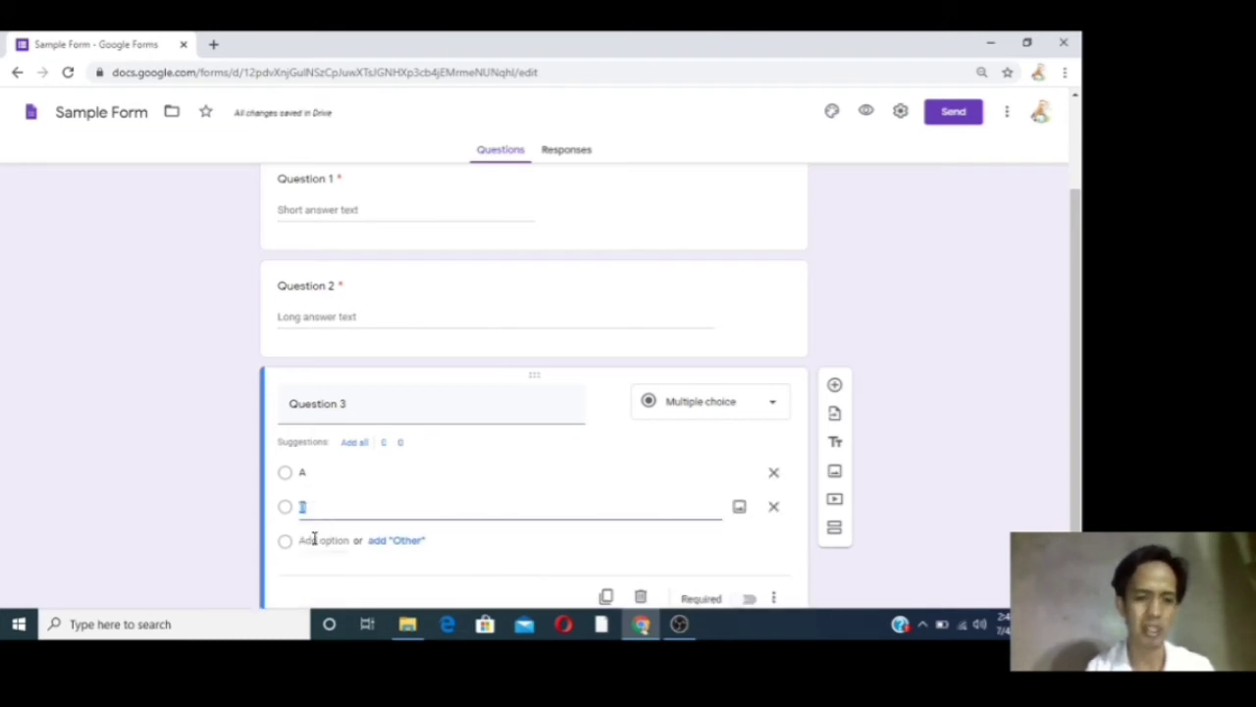
pyautogui.click(314, 539)
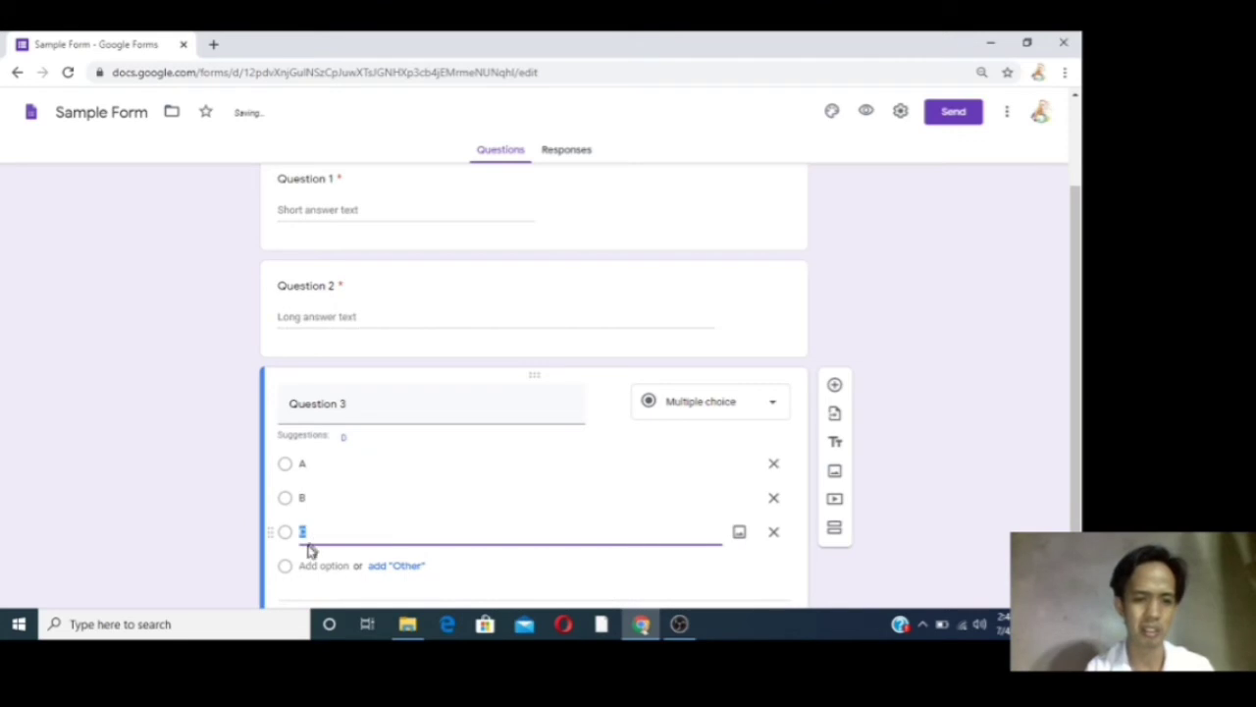
pyautogui.click(317, 565)
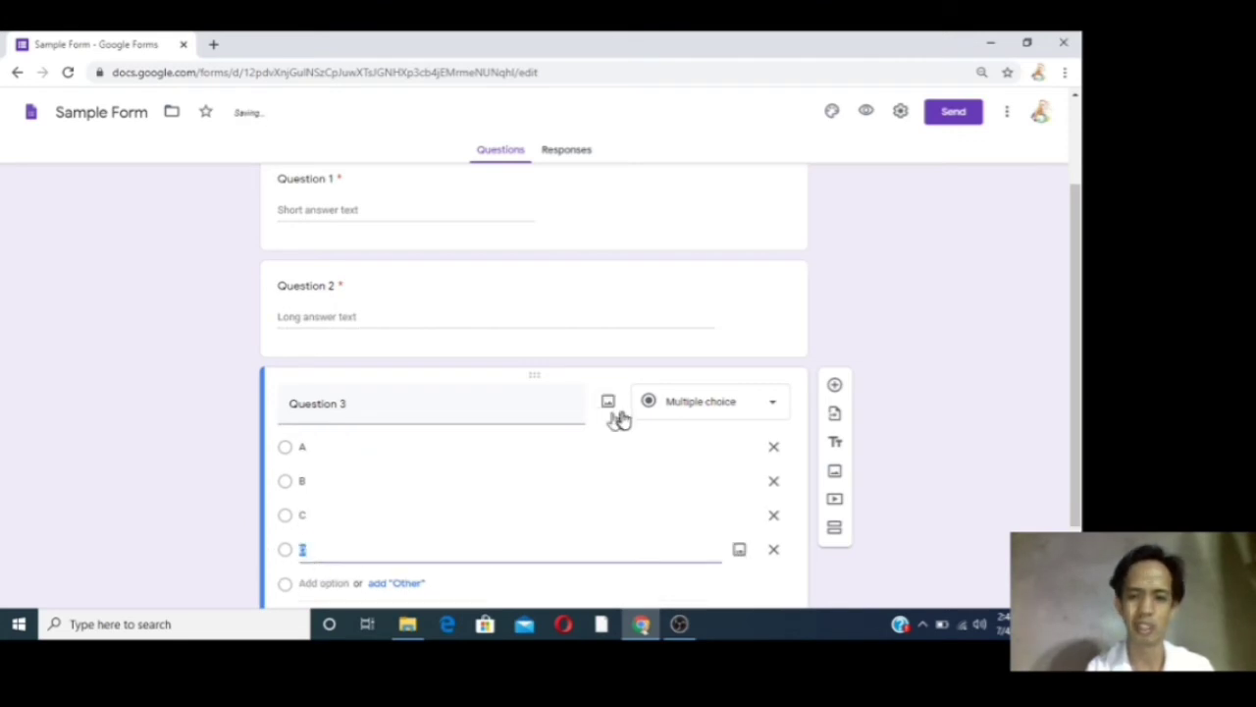
pyautogui.scroll(-1, 589, 535)
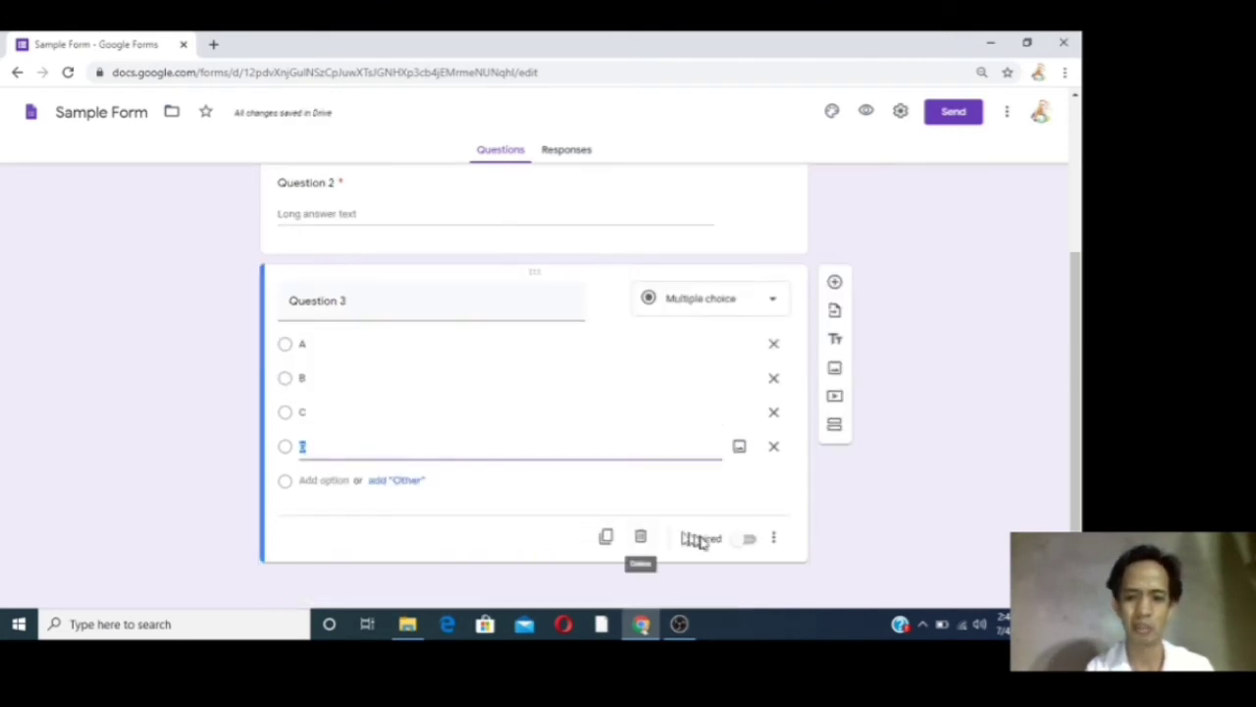
pyautogui.click(749, 538)
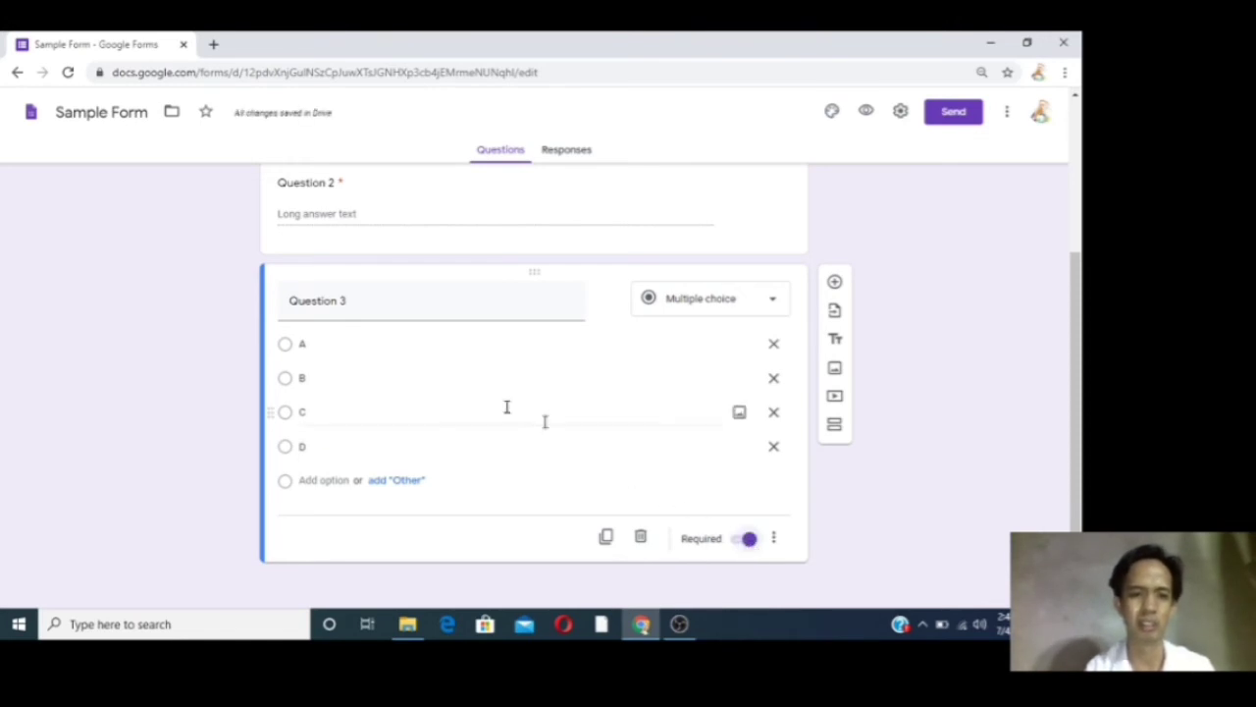
# Add a question titled 'Question 4' as a Checkboxes question
pyautogui.click(835, 283)
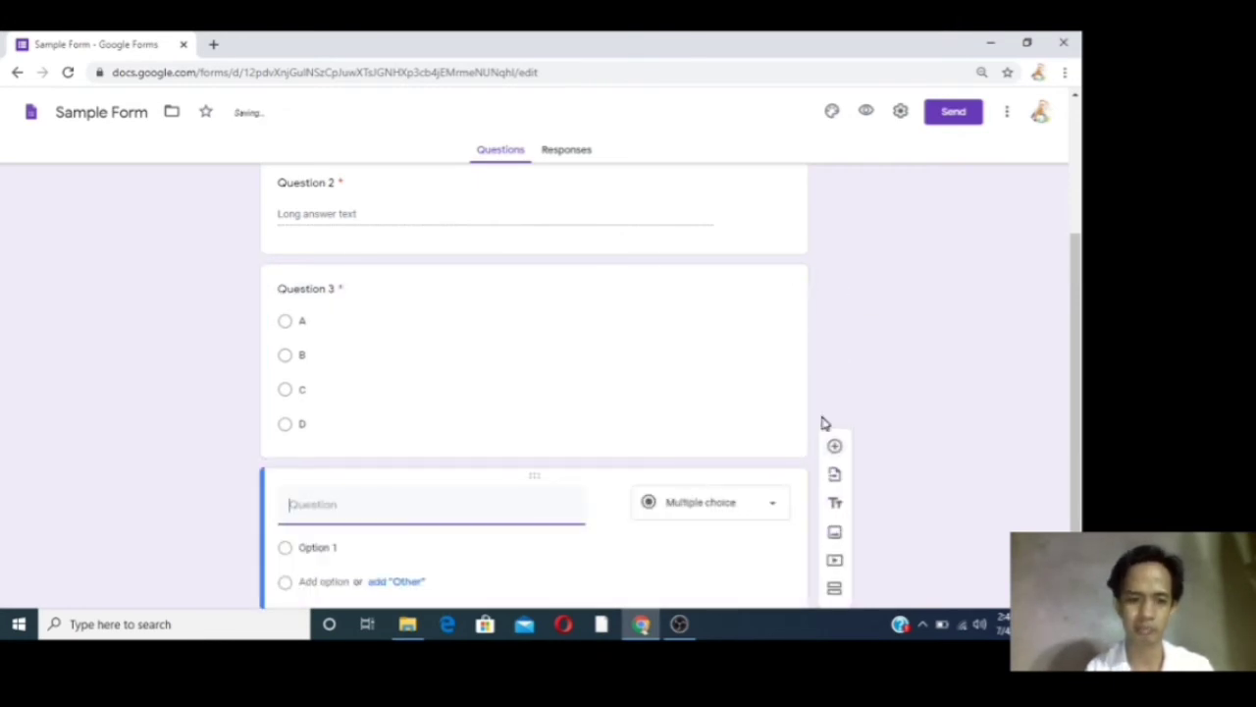
pyautogui.write('Quest ')
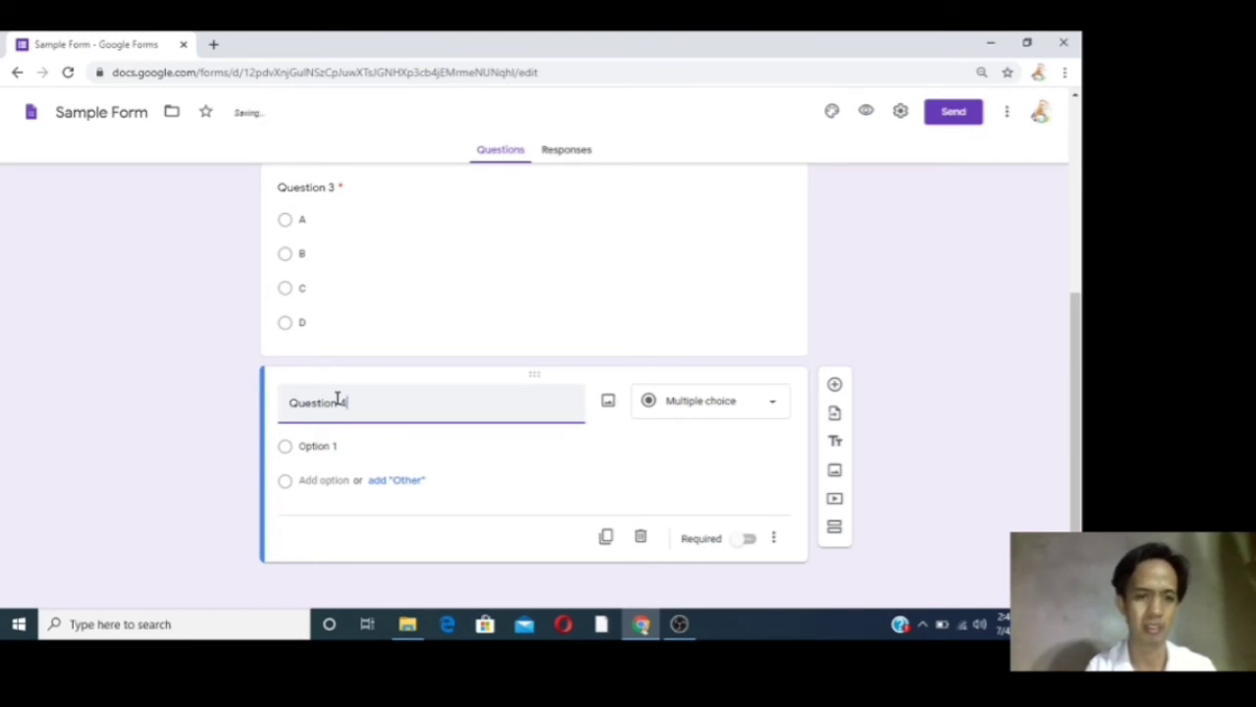
pyautogui.write('on 4')
pyautogui.click(690, 402)
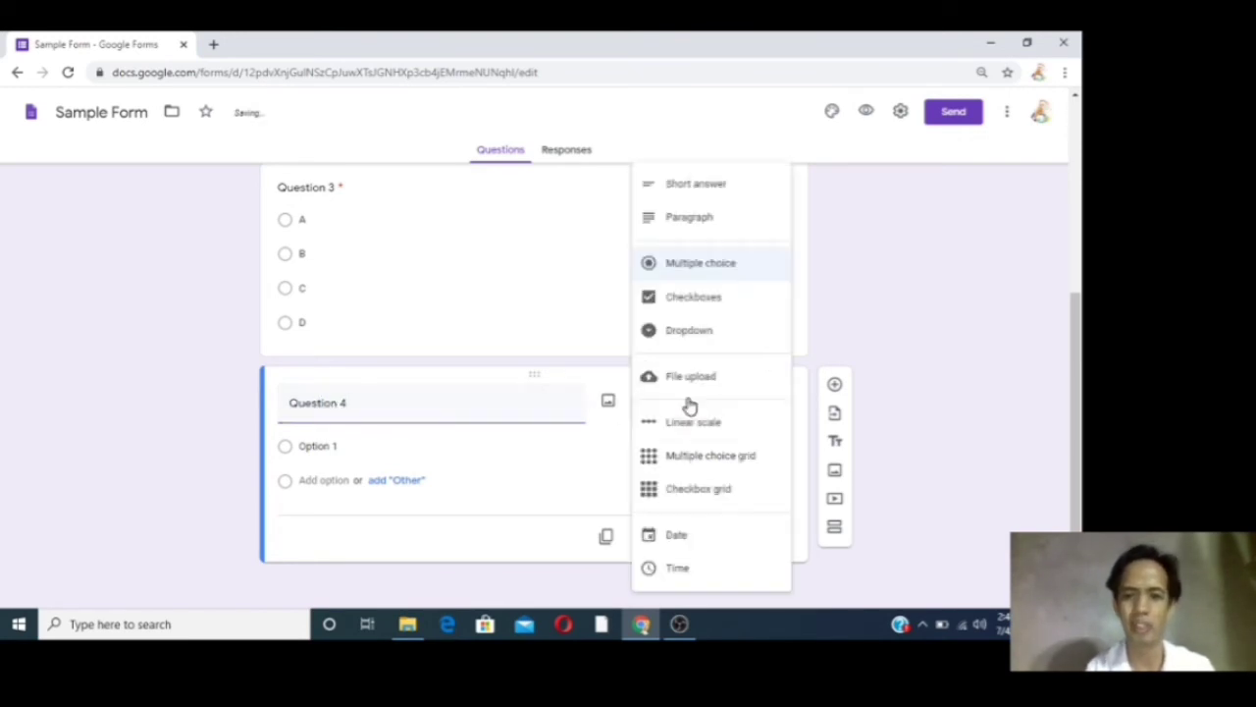
pyautogui.click(692, 303)
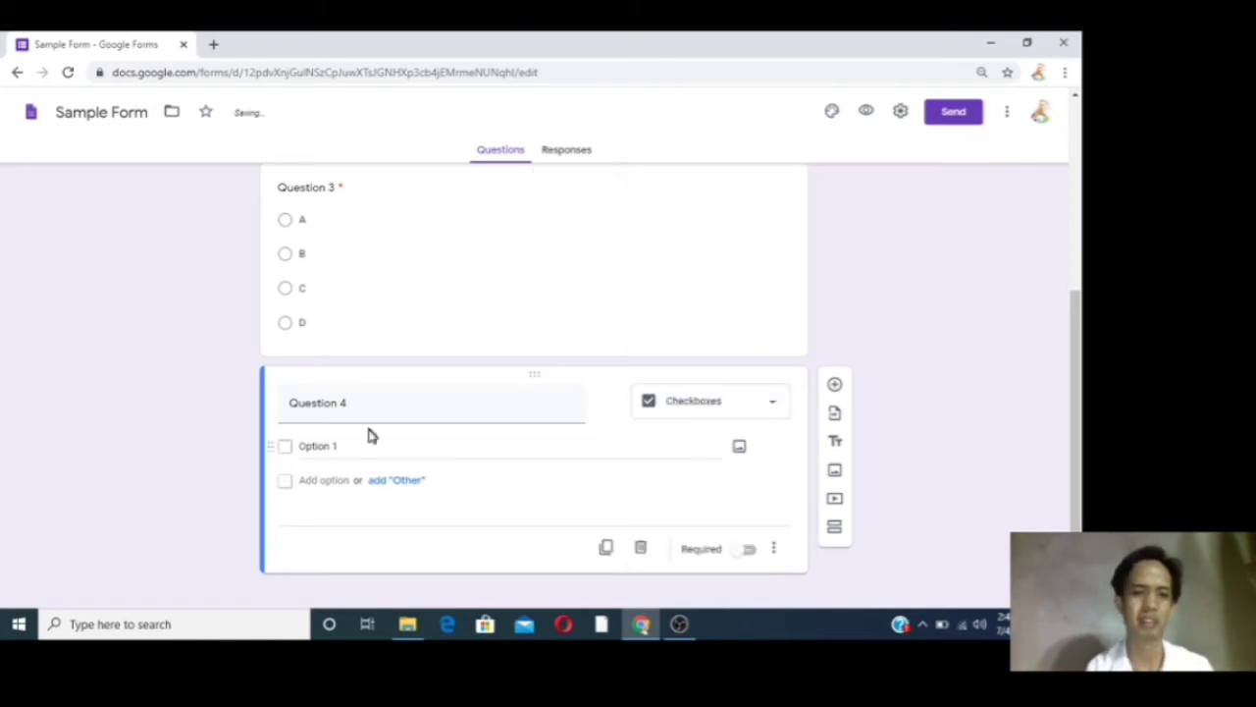
# Give Question 4 the options A, B, C and D and make it required
pyautogui.click(315, 447)
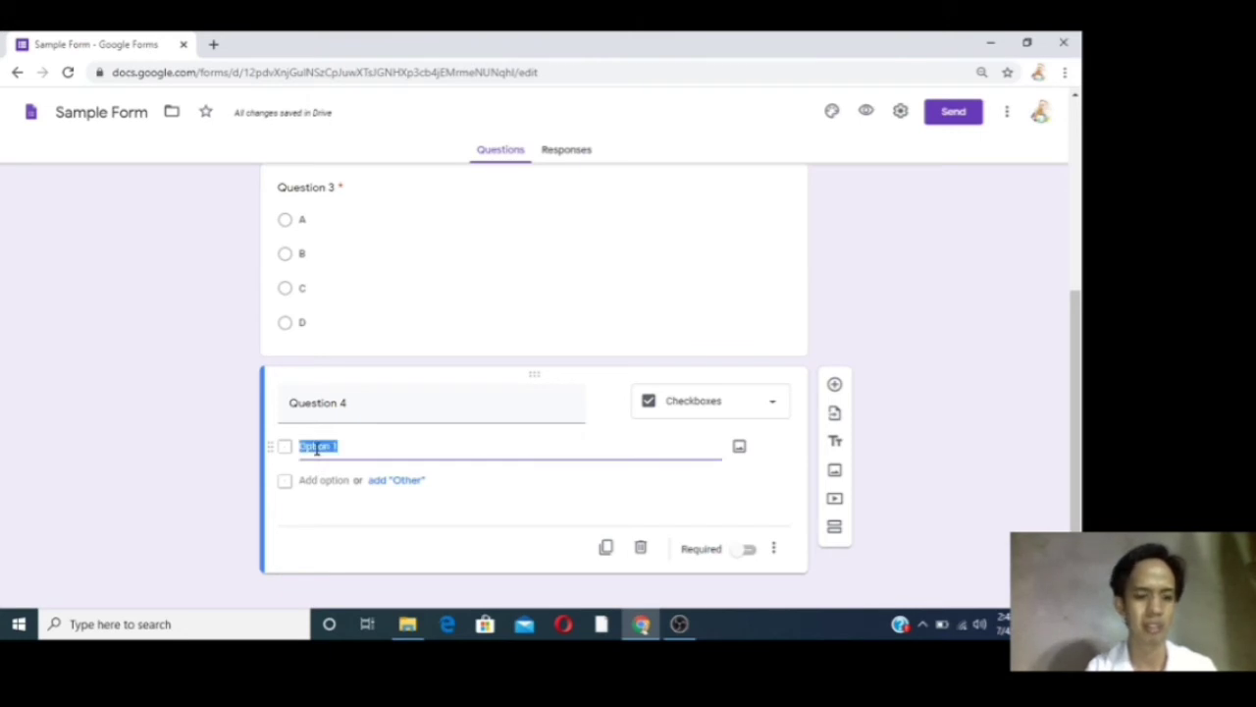
pyautogui.write('A')
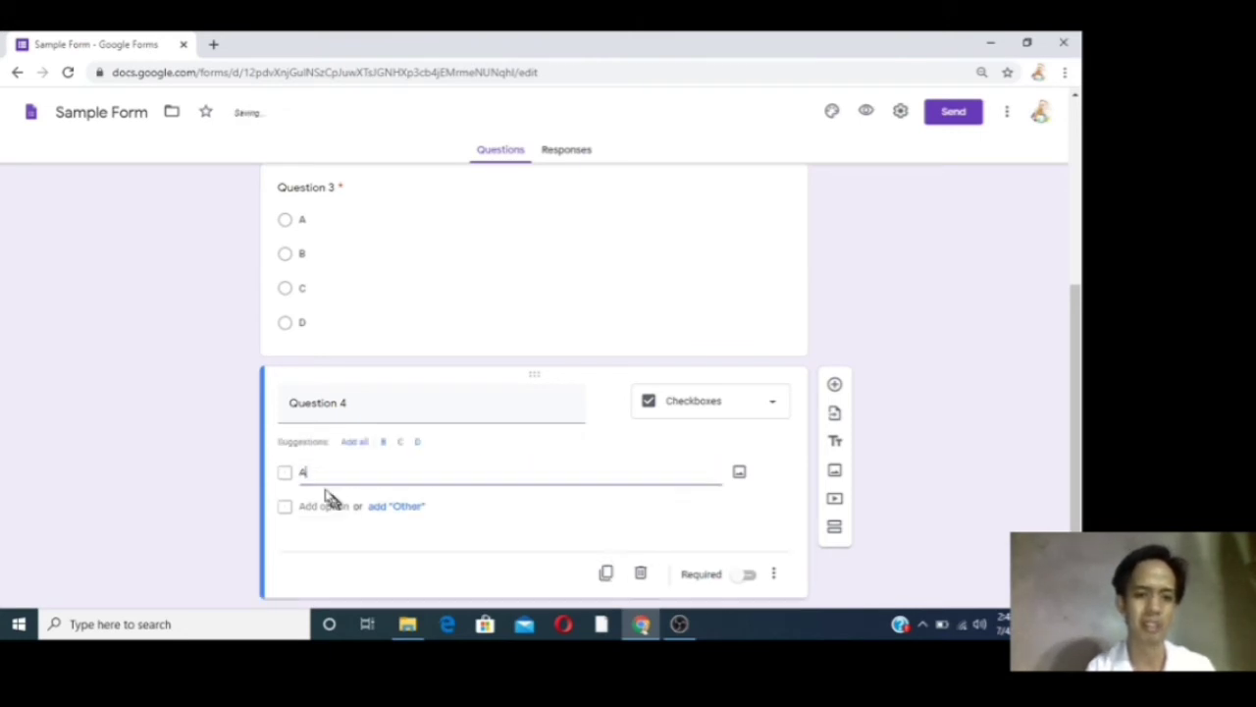
pyautogui.click(310, 505)
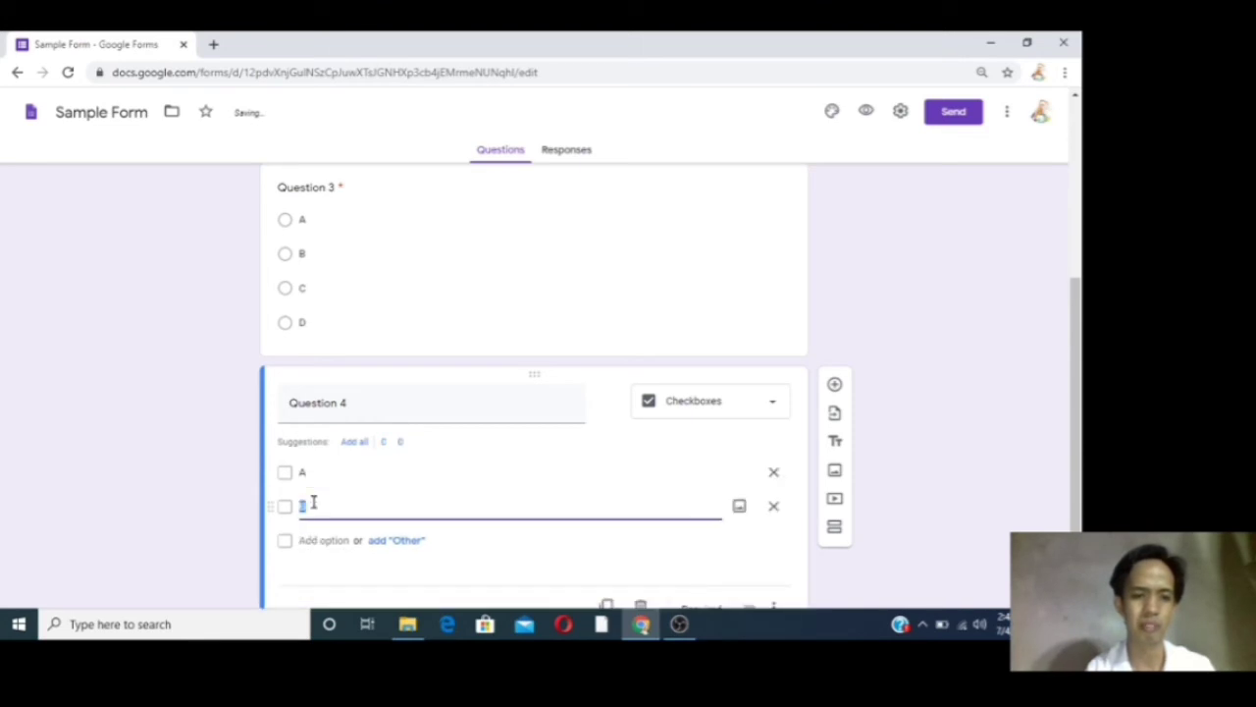
pyautogui.click(329, 540)
pyautogui.click(322, 564)
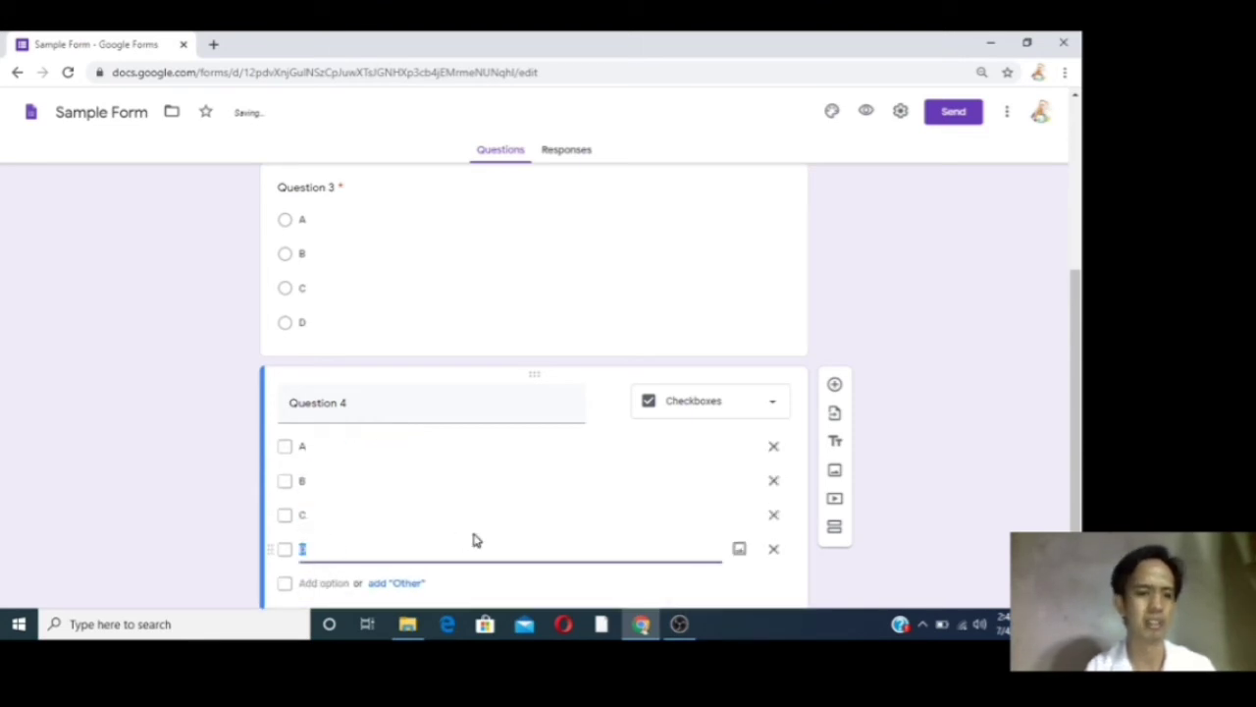
pyautogui.scroll(-1, 473, 538)
pyautogui.scroll(4, 474, 535)
pyautogui.scroll(-3, 472, 538)
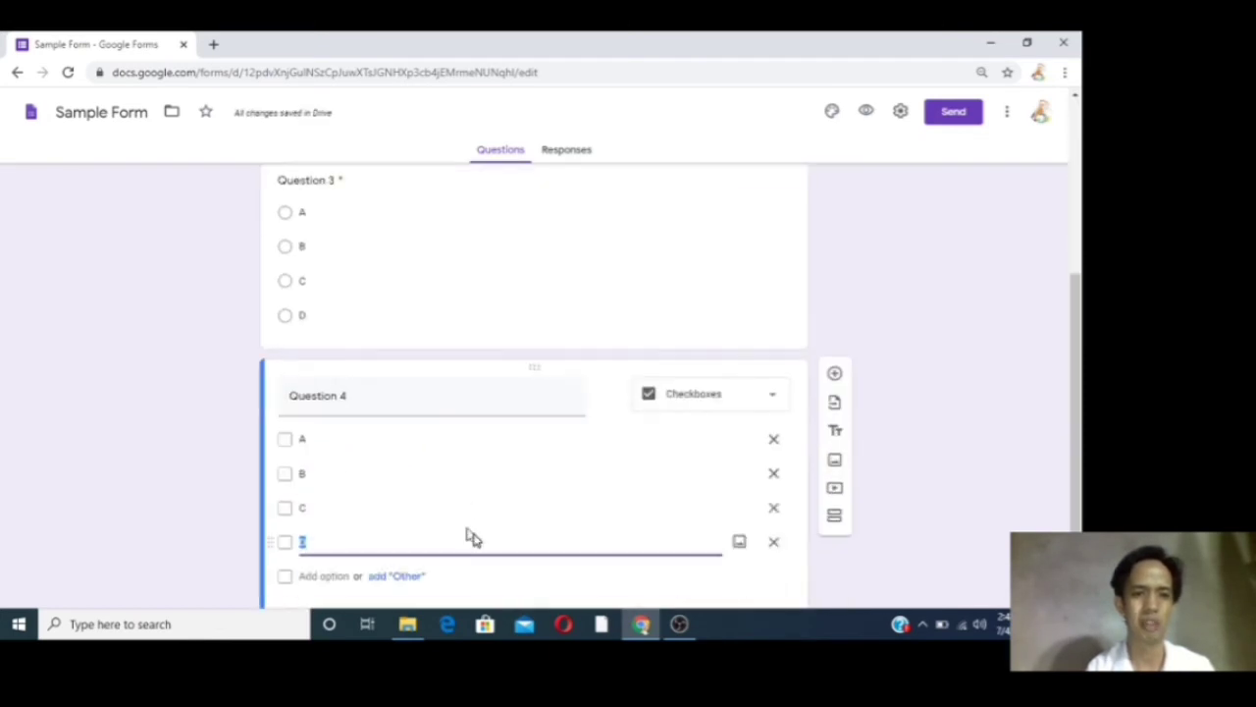
pyautogui.scroll(1, 469, 535)
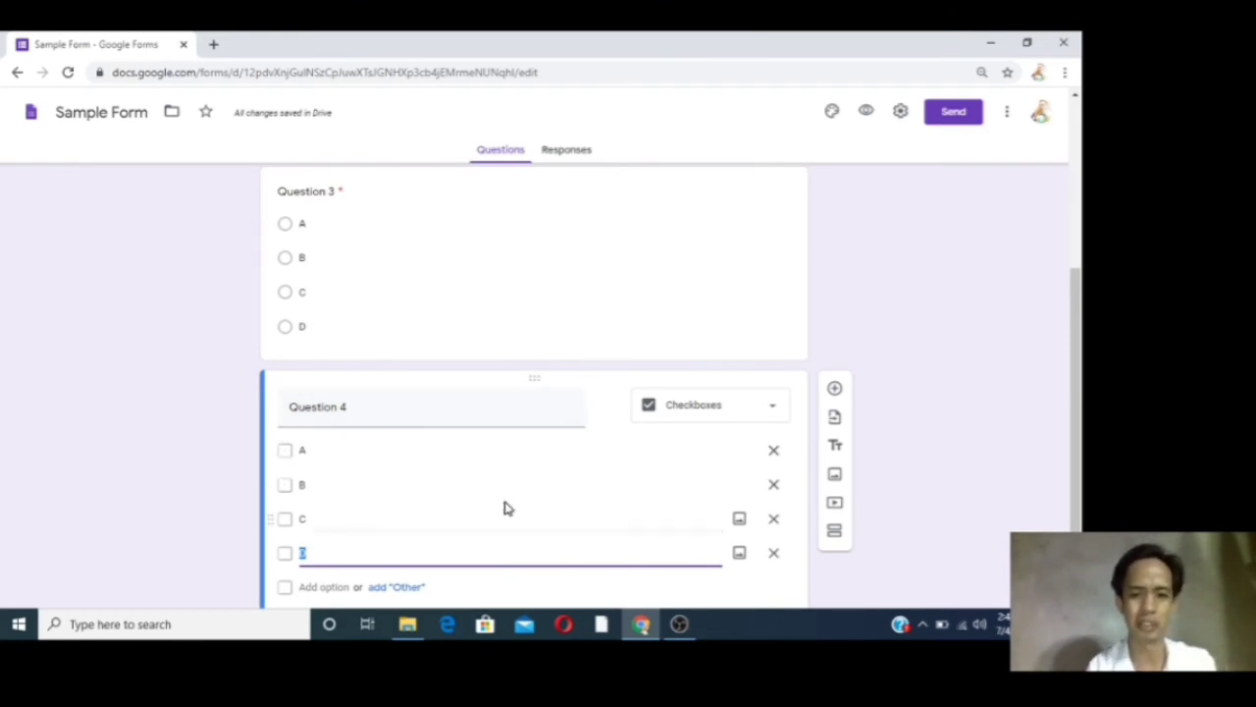
pyautogui.scroll(-2, 504, 507)
pyautogui.click(747, 545)
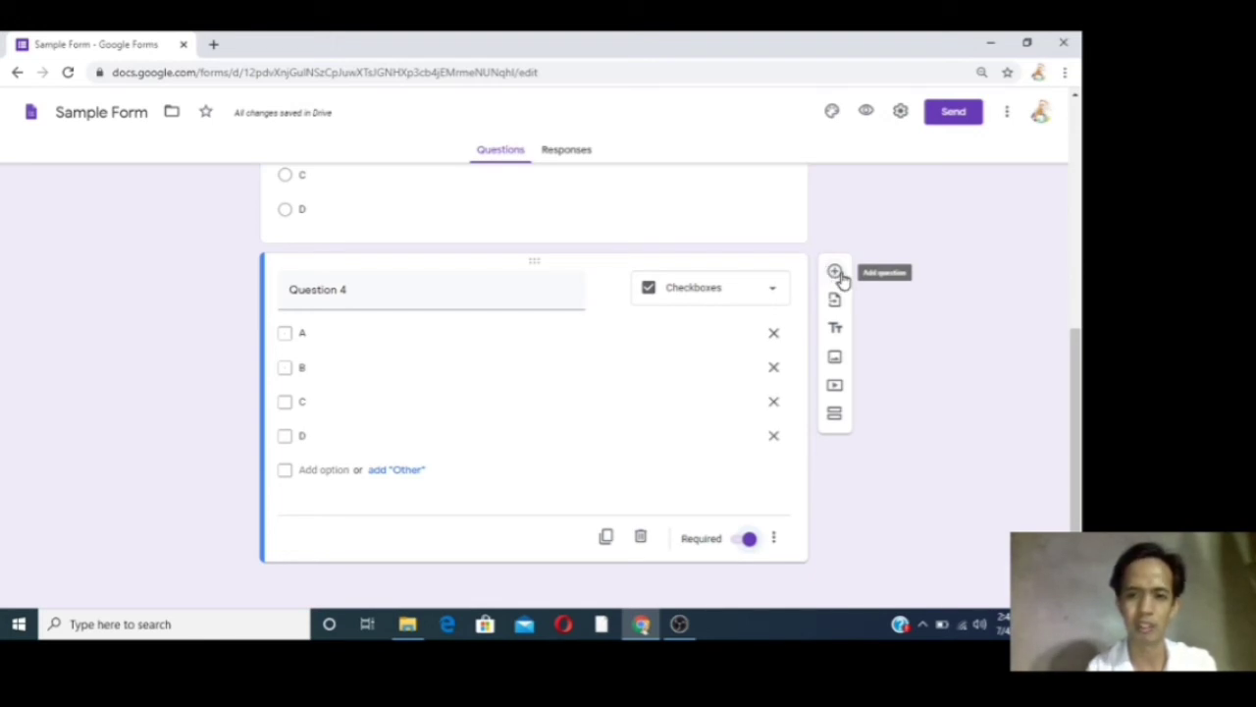
# Add a fifth question titled Question 5 as a Dropdown question
pyautogui.click(839, 276)
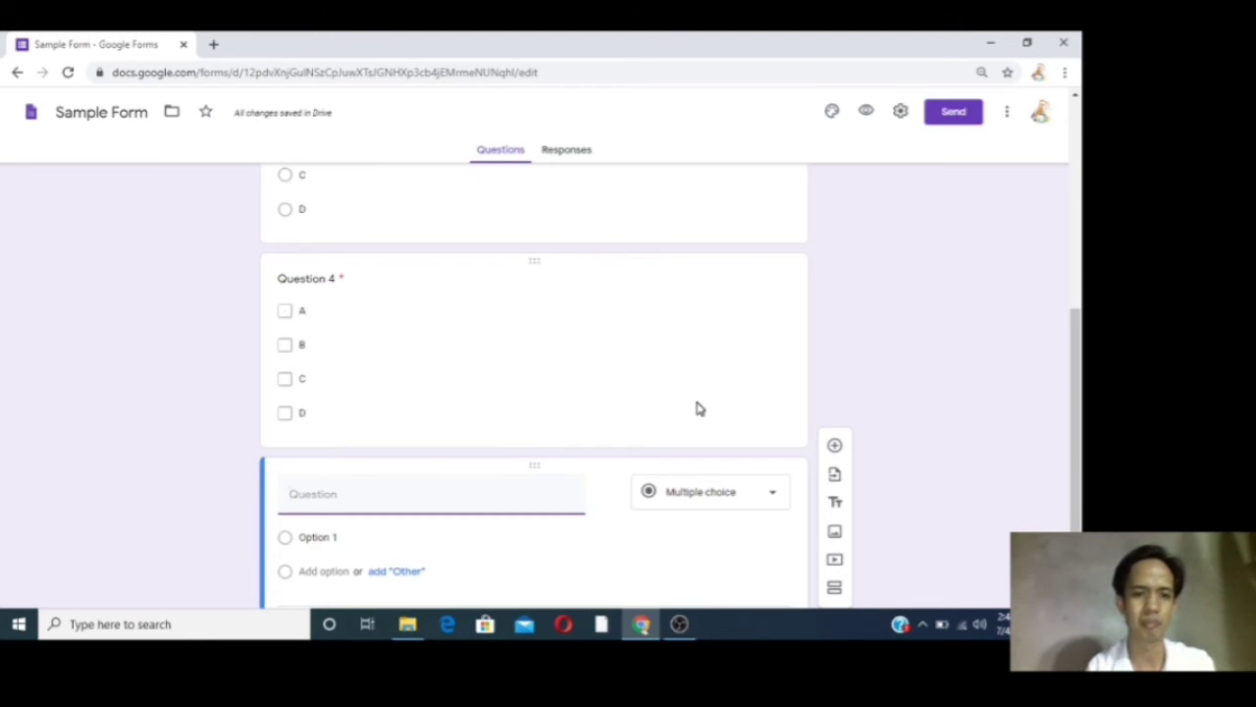
pyautogui.scroll(-1, 697, 408)
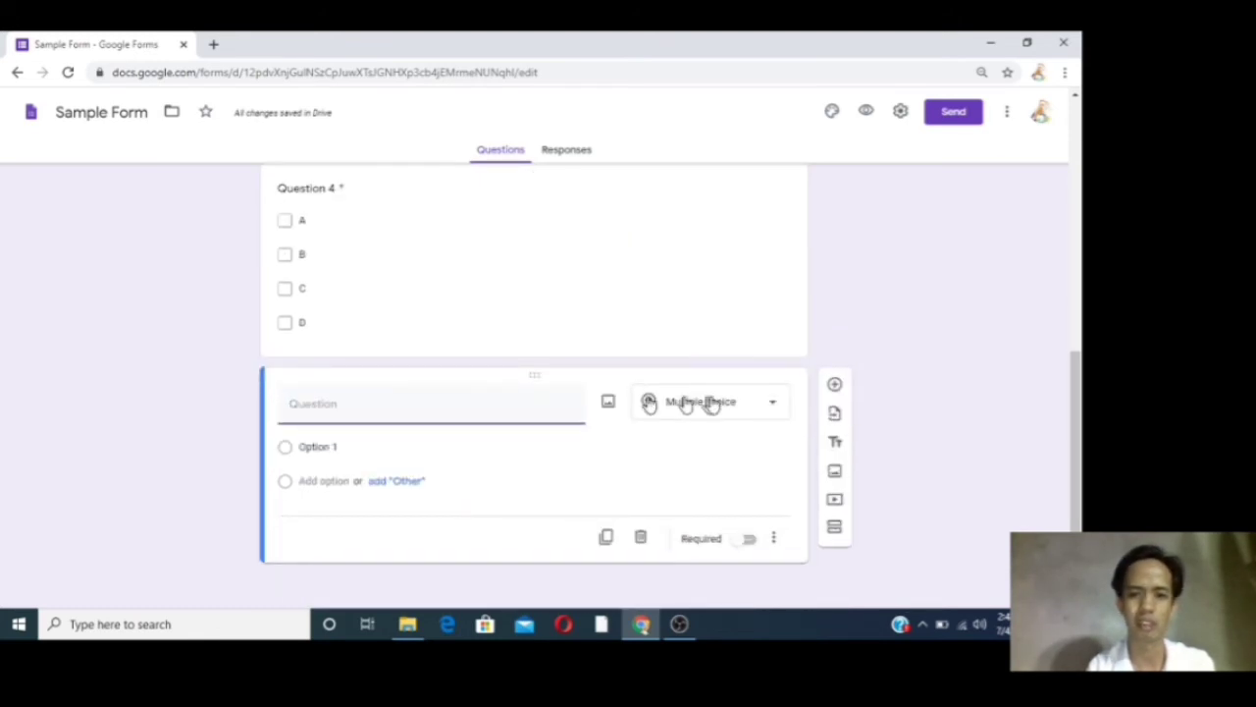
pyautogui.write('Q')
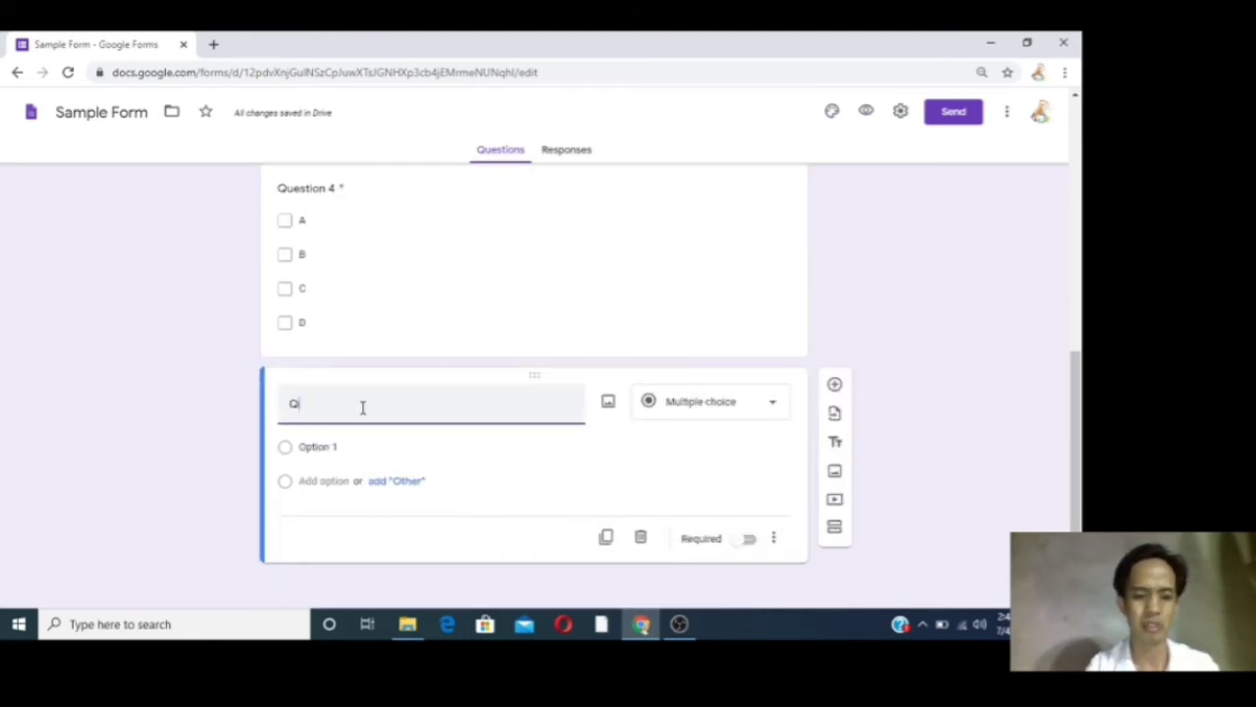
pyautogui.write('uestion 5')
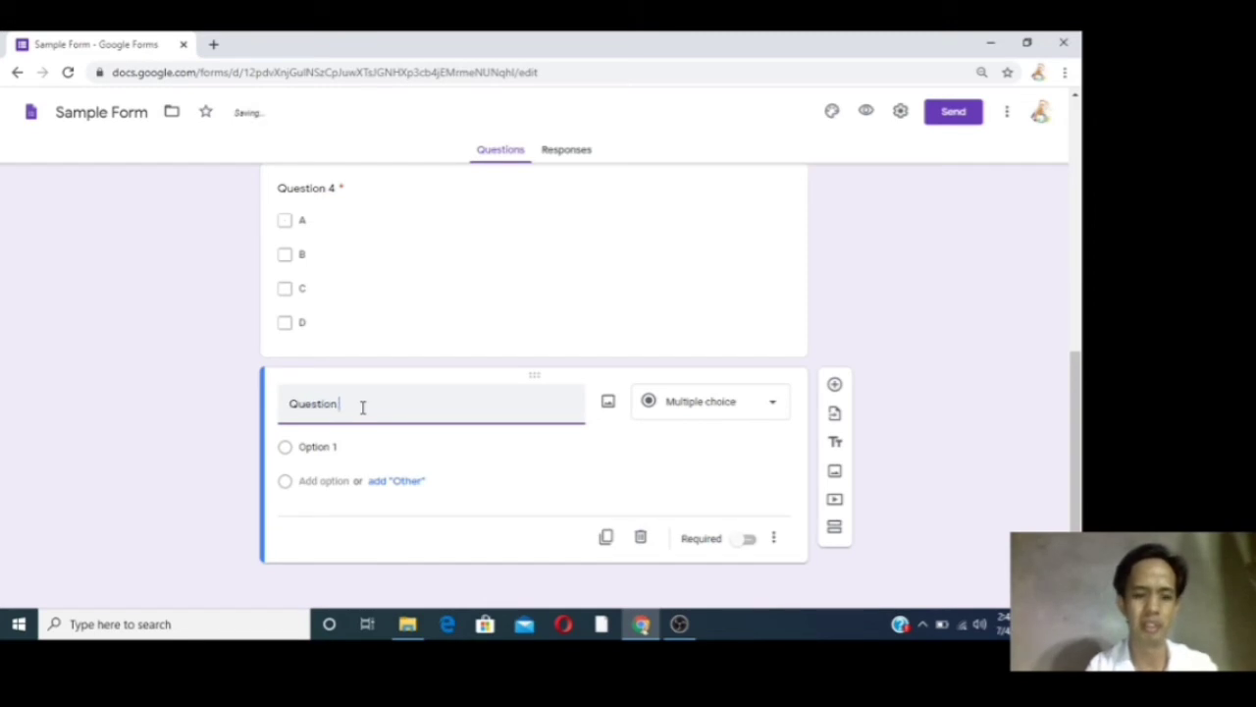
pyautogui.click(723, 414)
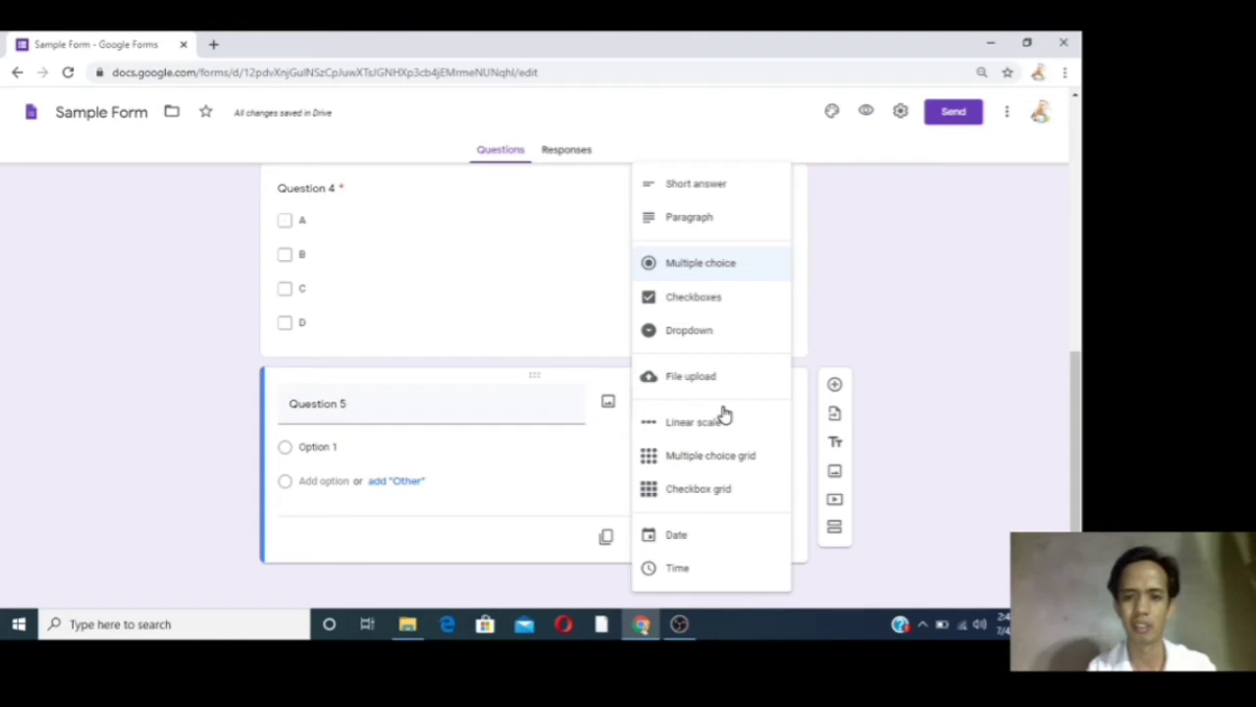
pyautogui.click(696, 333)
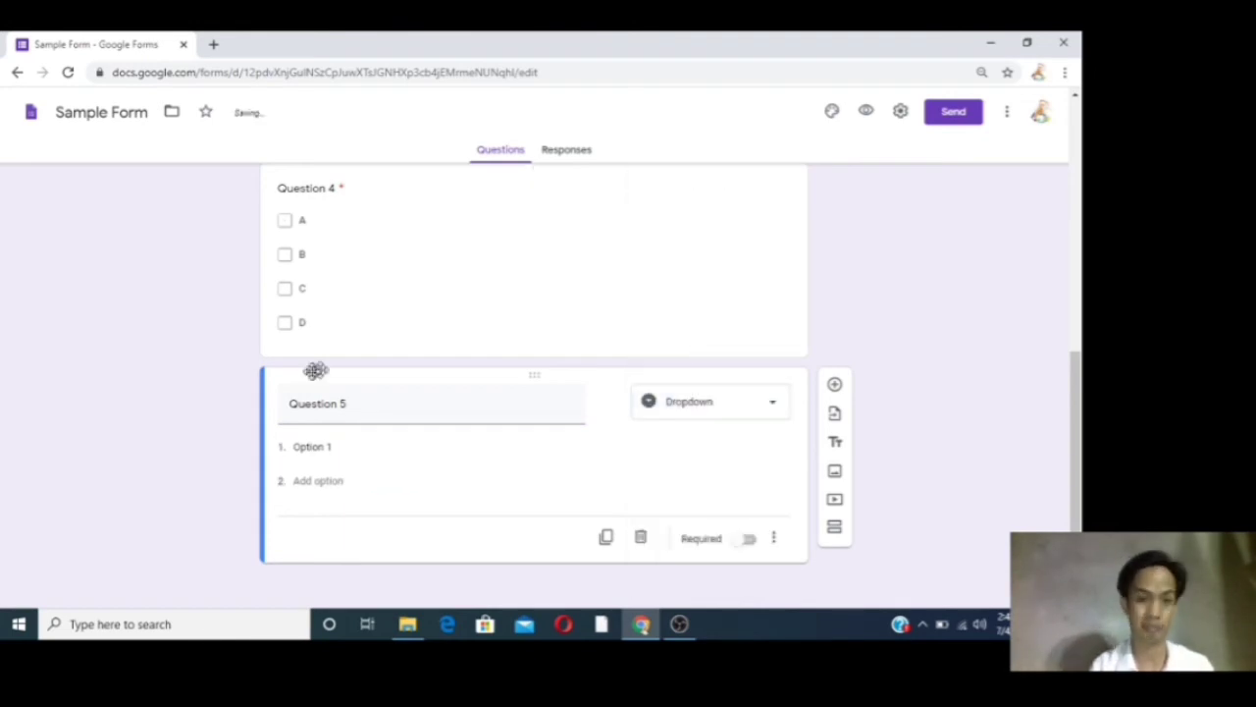
# Fill Question 5 with options A, B, C and D and make it required
pyautogui.click(321, 448)
pyautogui.write('a')
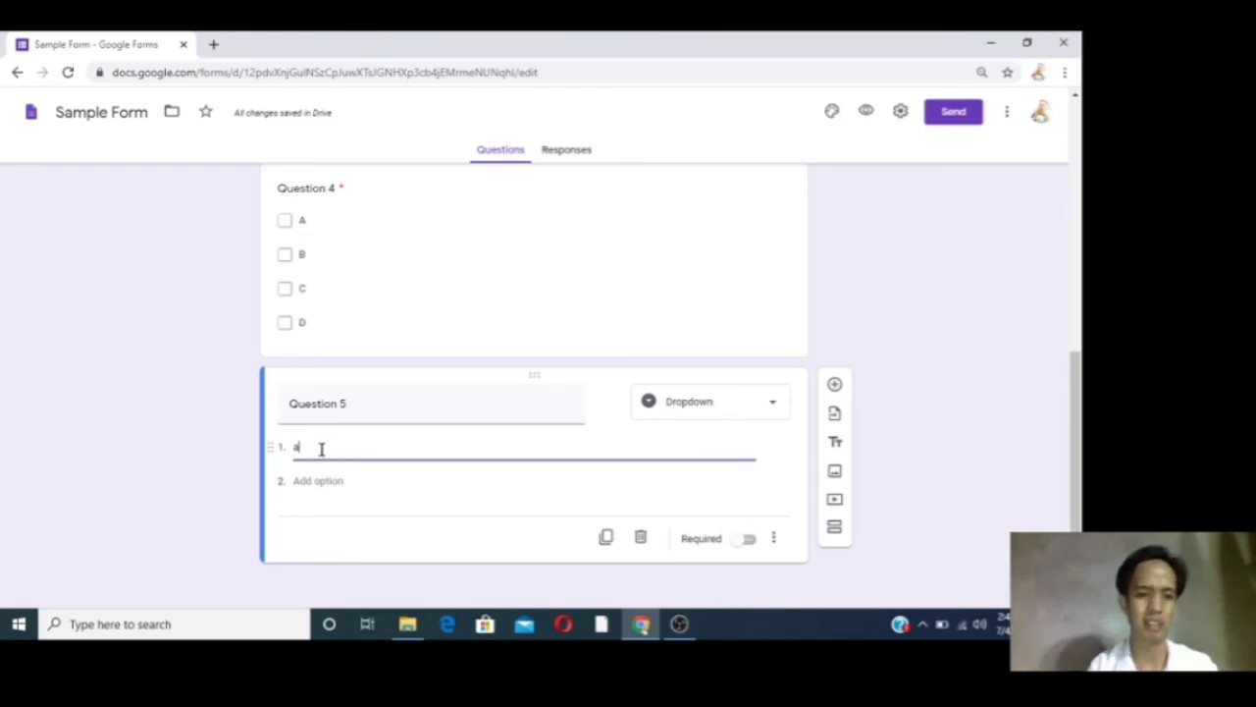
pyautogui.press('BackSpace')
pyautogui.write('A')
pyautogui.click(312, 517)
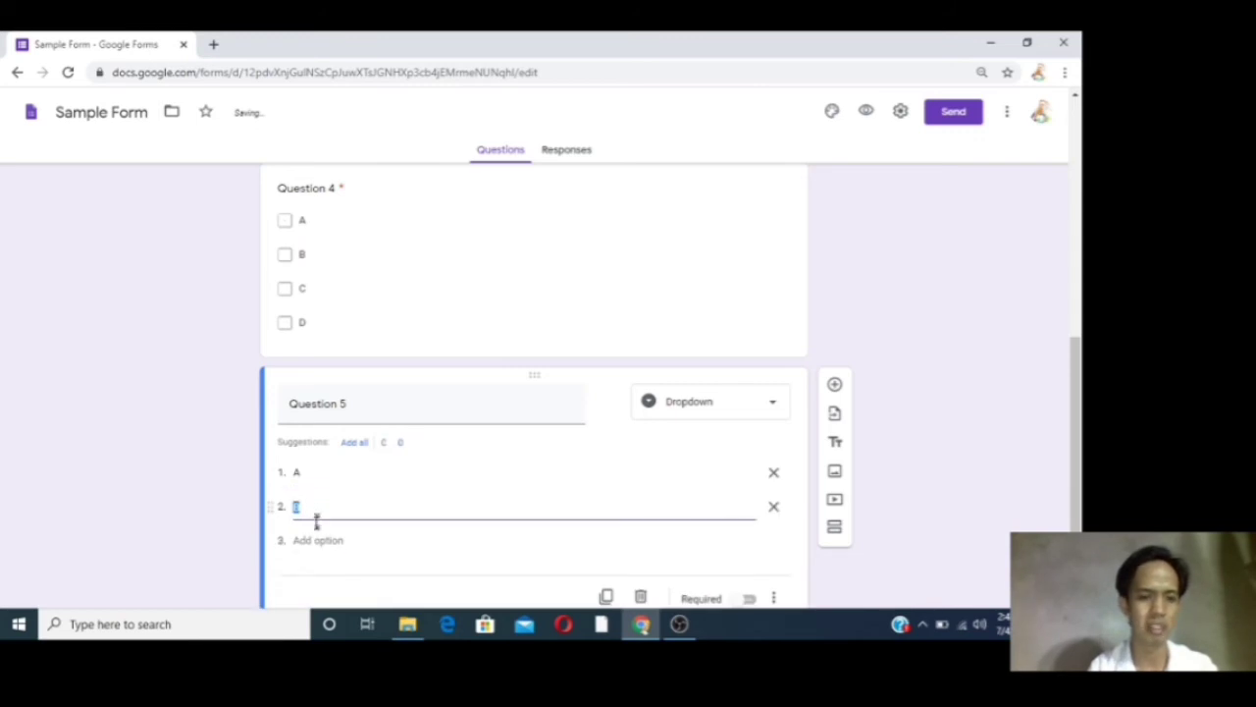
pyautogui.click(316, 542)
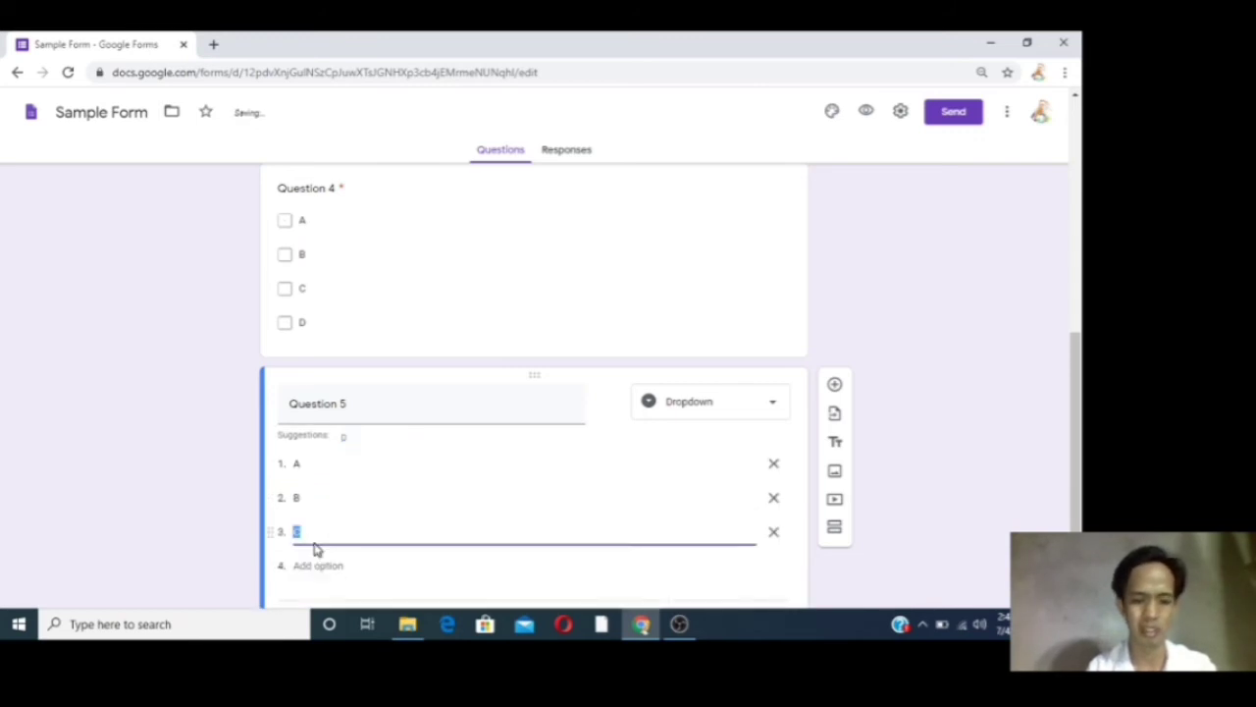
pyautogui.click(310, 566)
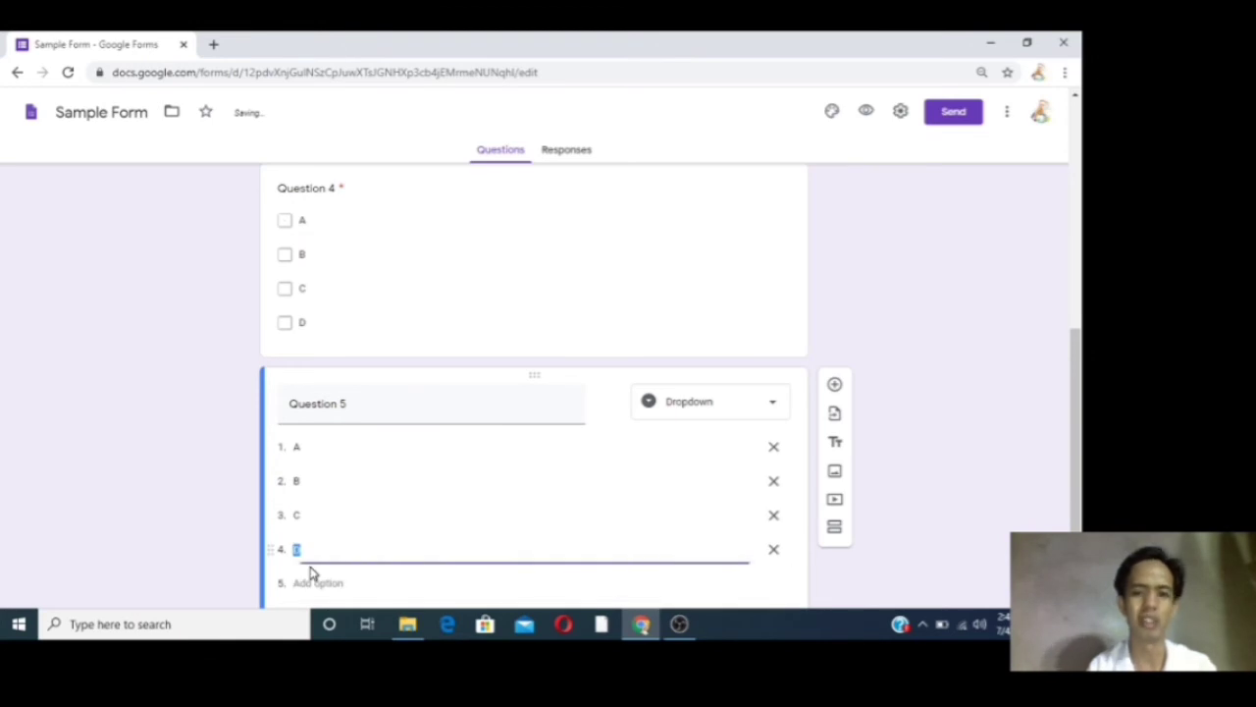
pyautogui.scroll(-1, 1024, 413)
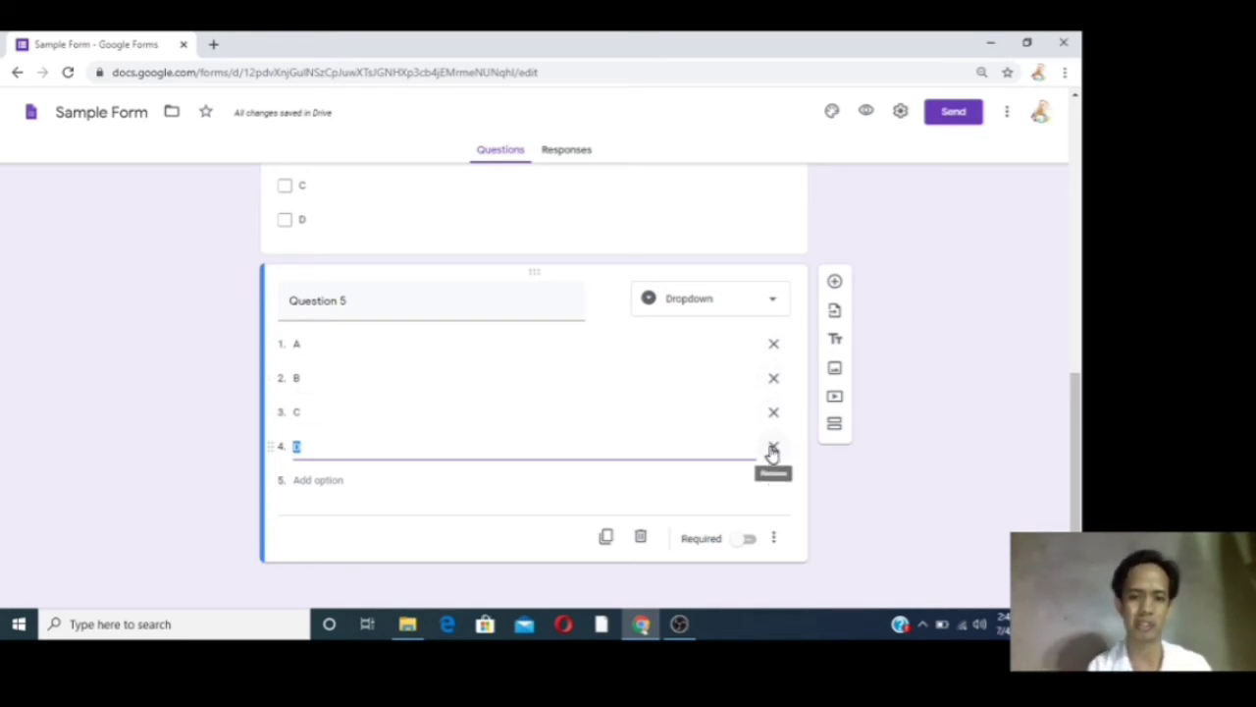
pyautogui.click(744, 540)
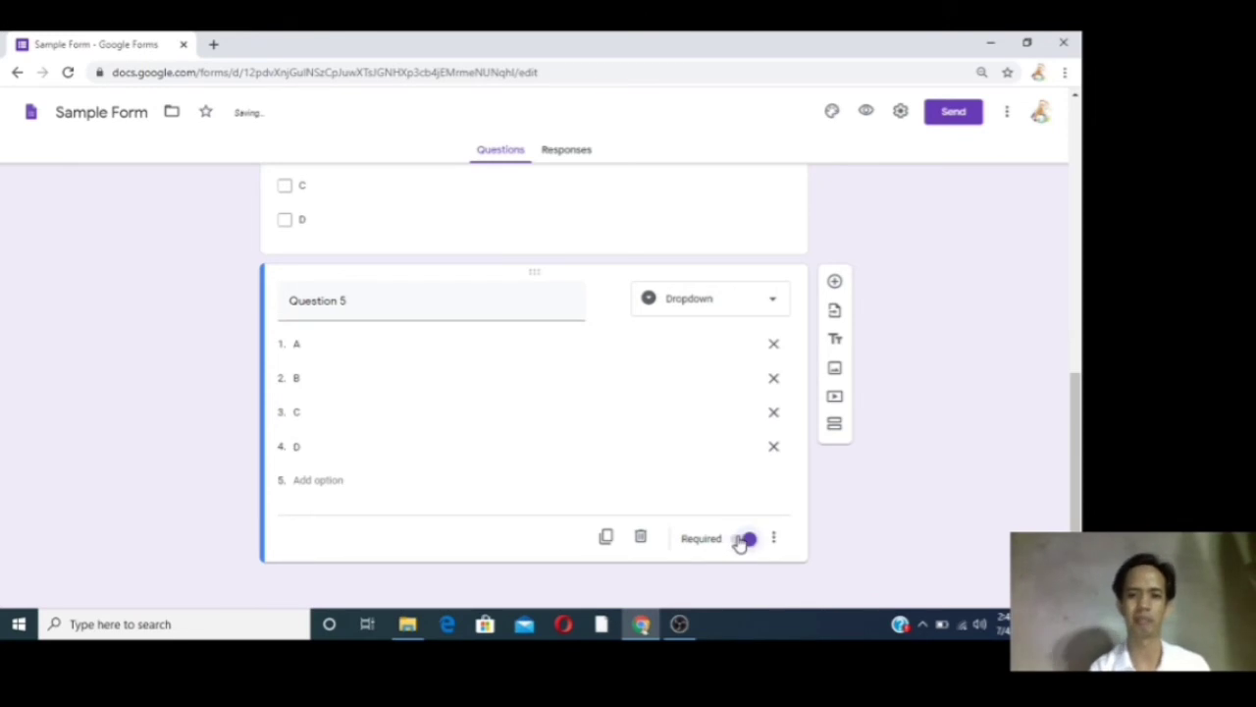
# Add 'Question 6' as a multiple choice grid below Question 5
pyautogui.click(837, 284)
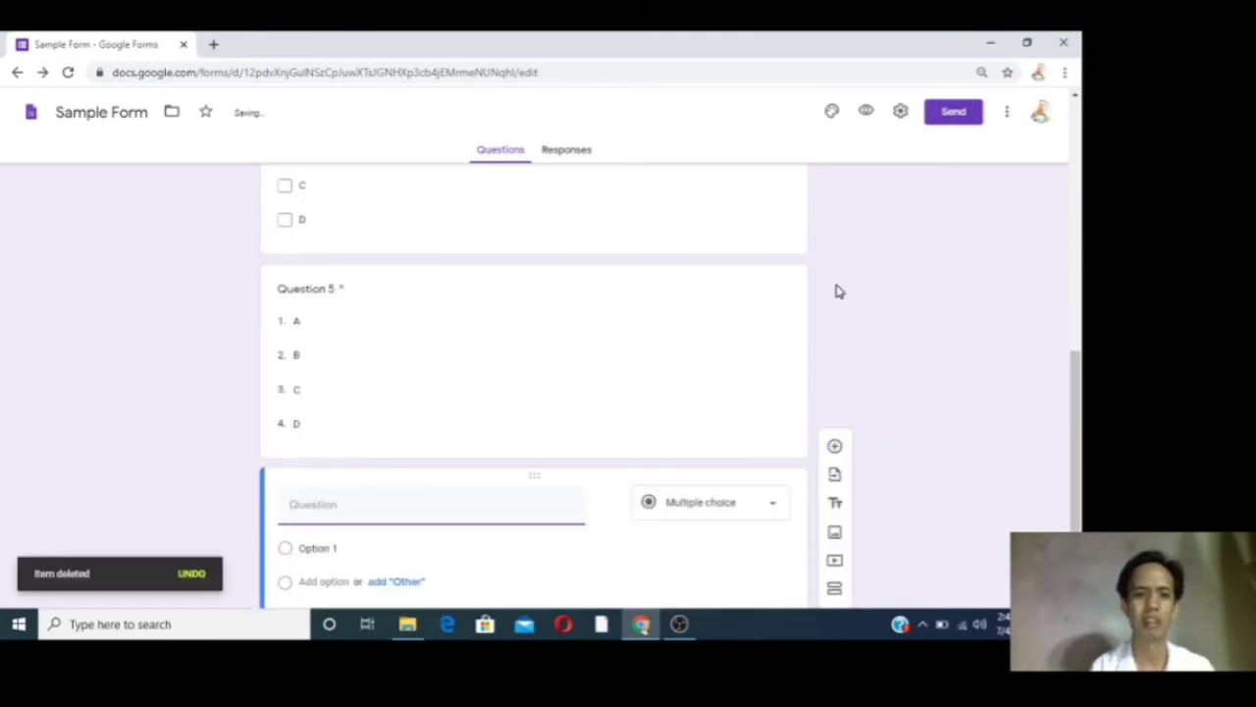
pyautogui.click(758, 512)
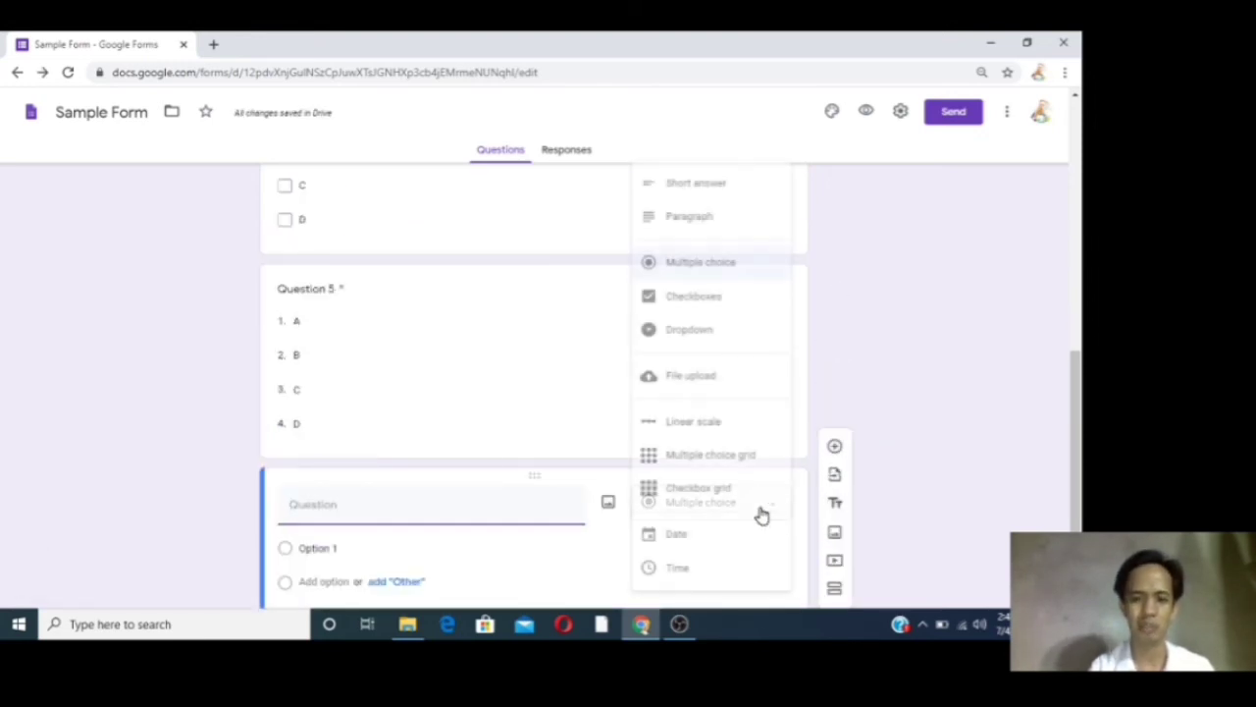
pyautogui.click(675, 463)
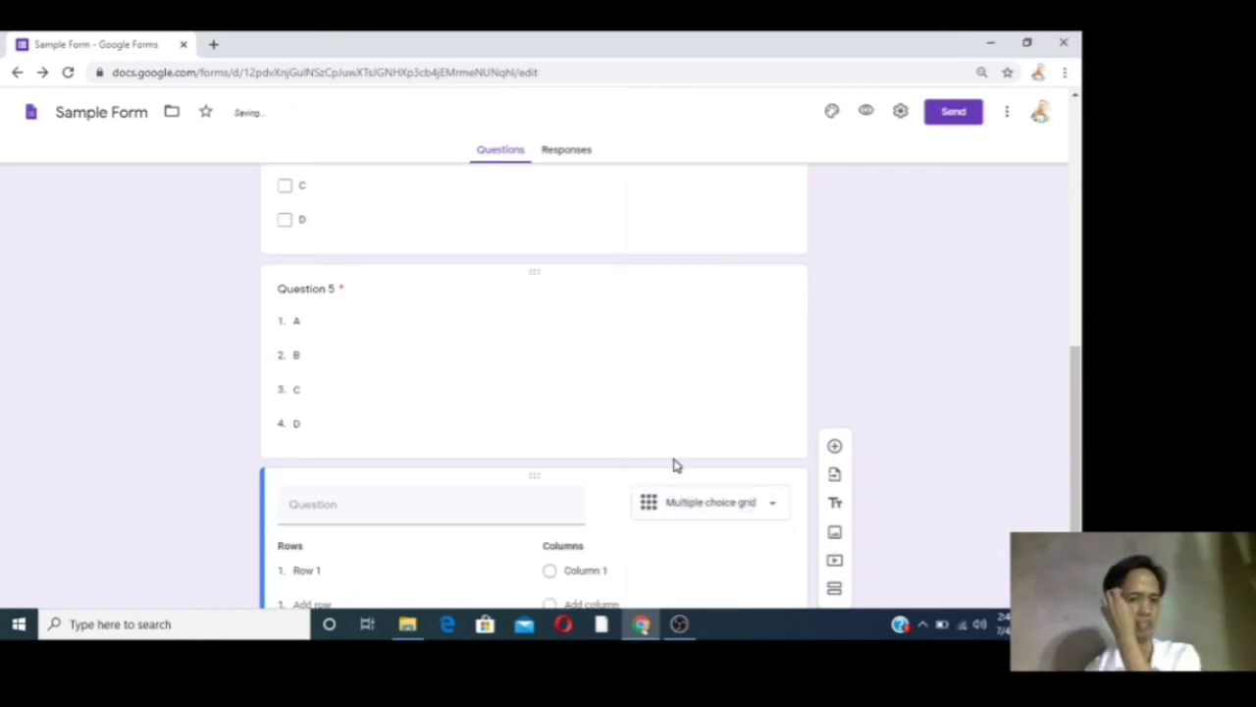
pyautogui.click(380, 502)
pyautogui.write('Question 6')
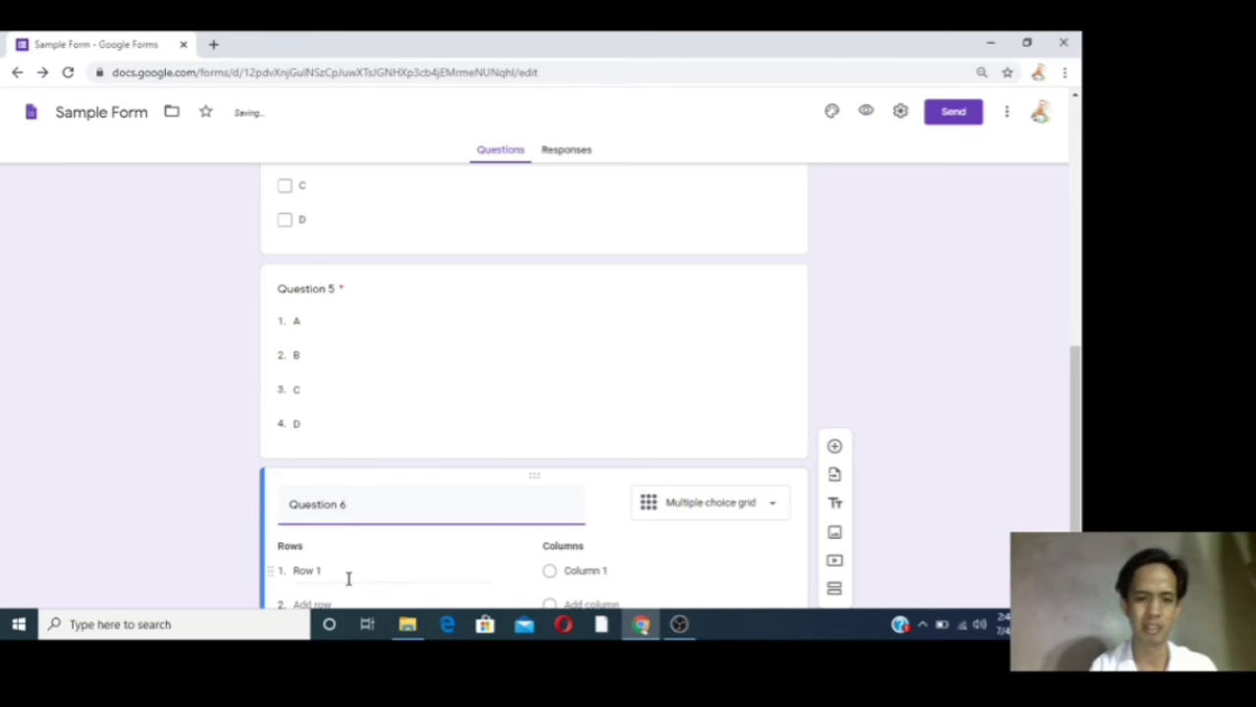
pyautogui.scroll(-2, 640, 417)
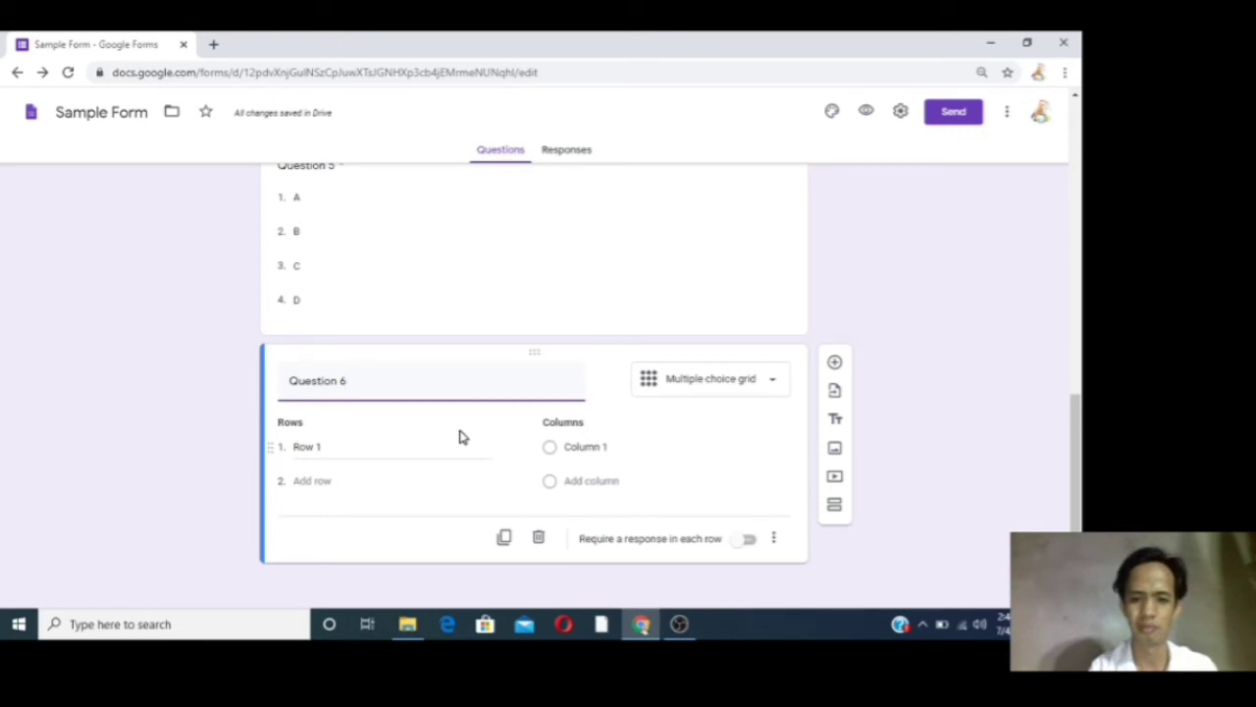
pyautogui.click(306, 450)
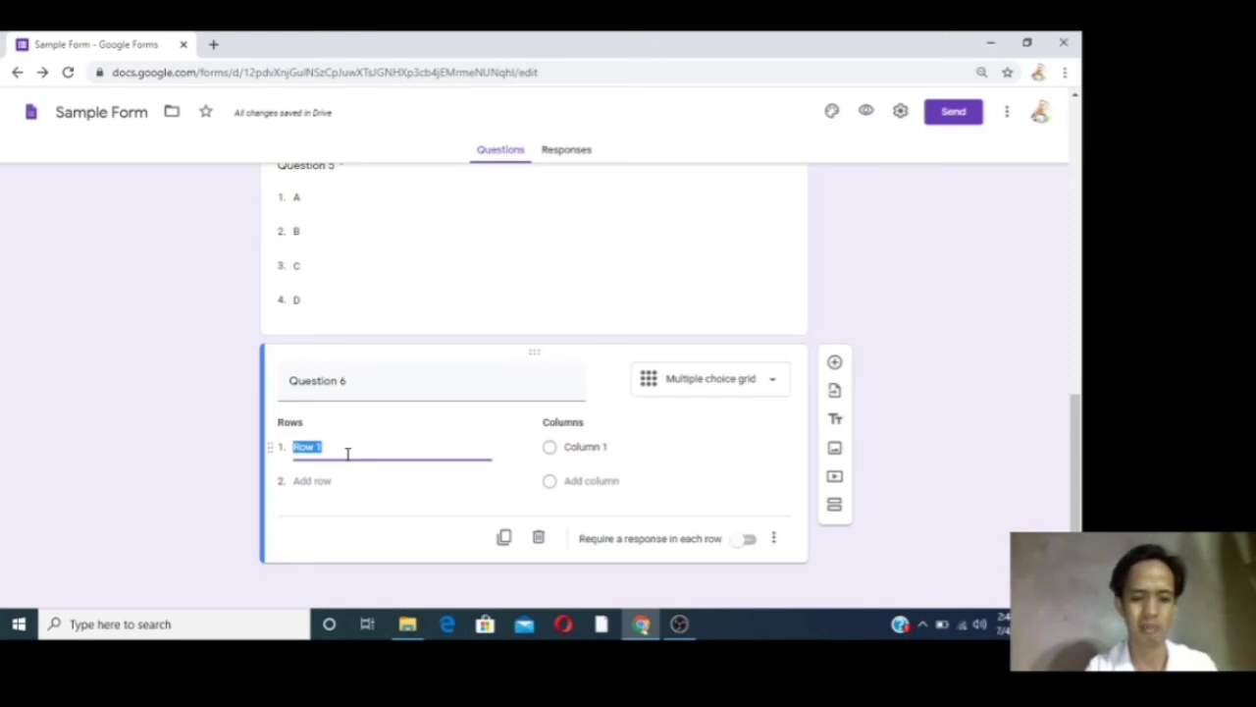
# Rename Row 1 to Timeliness and set the grid columns to 5, 4, 3, 2, 1
pyautogui.write('Timel')
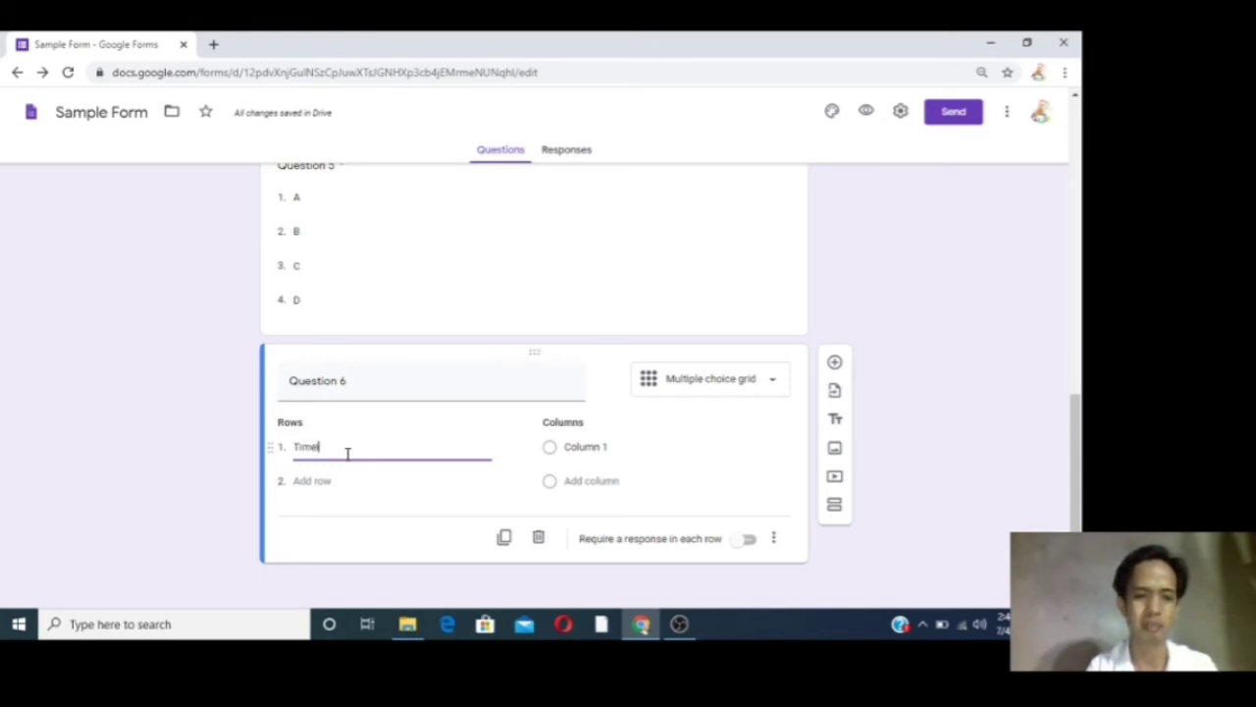
pyautogui.write('iness')
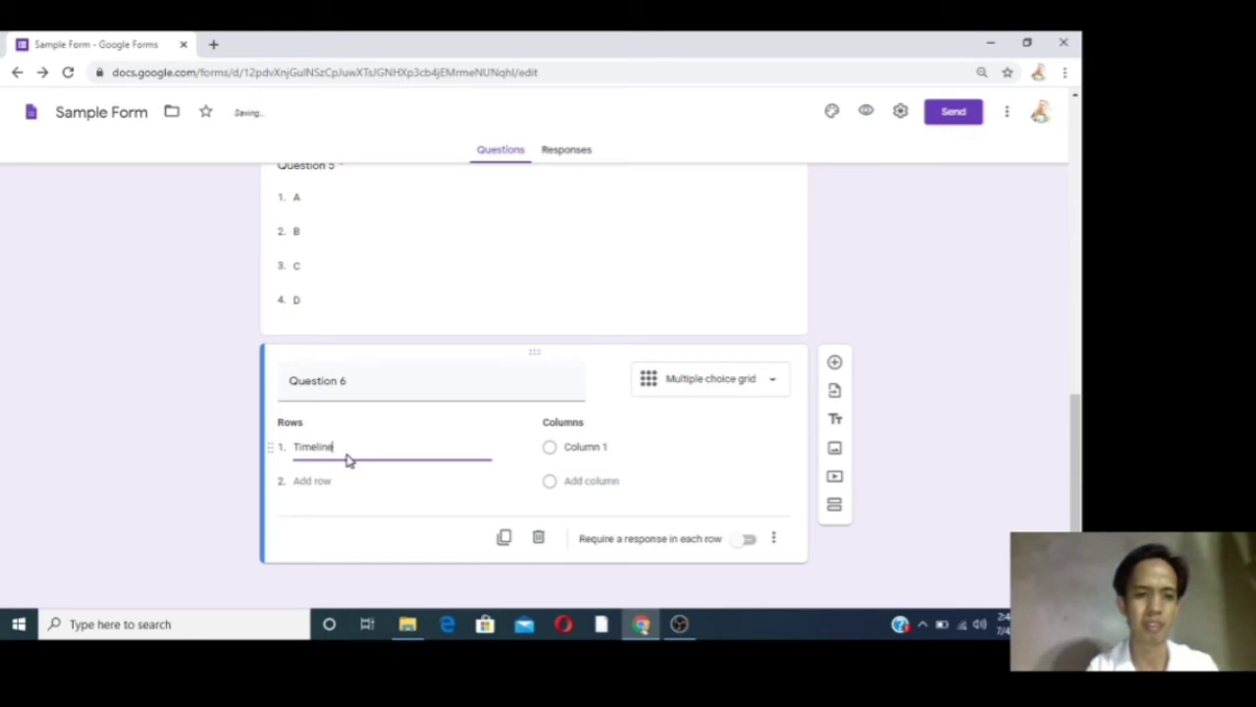
pyautogui.click(587, 449)
pyautogui.write('5')
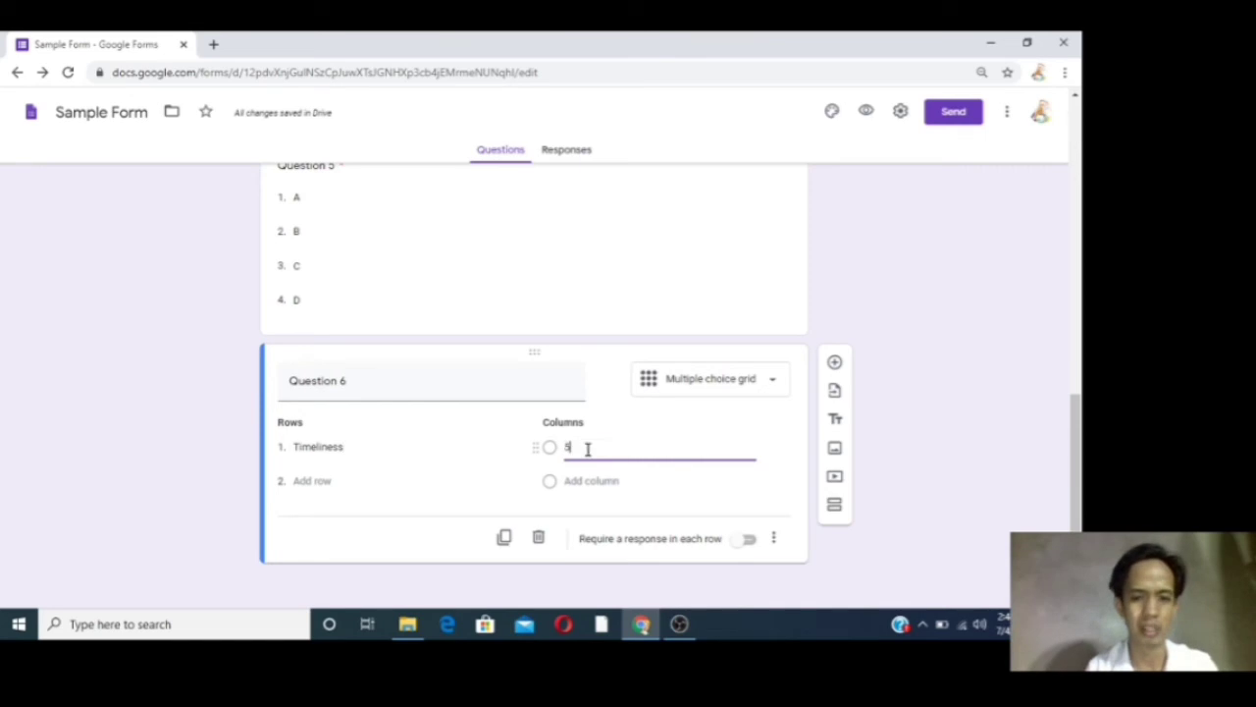
pyautogui.click(595, 481)
pyautogui.write('4')
pyautogui.click(588, 512)
pyautogui.write('3')
pyautogui.click(587, 548)
pyautogui.write('4')
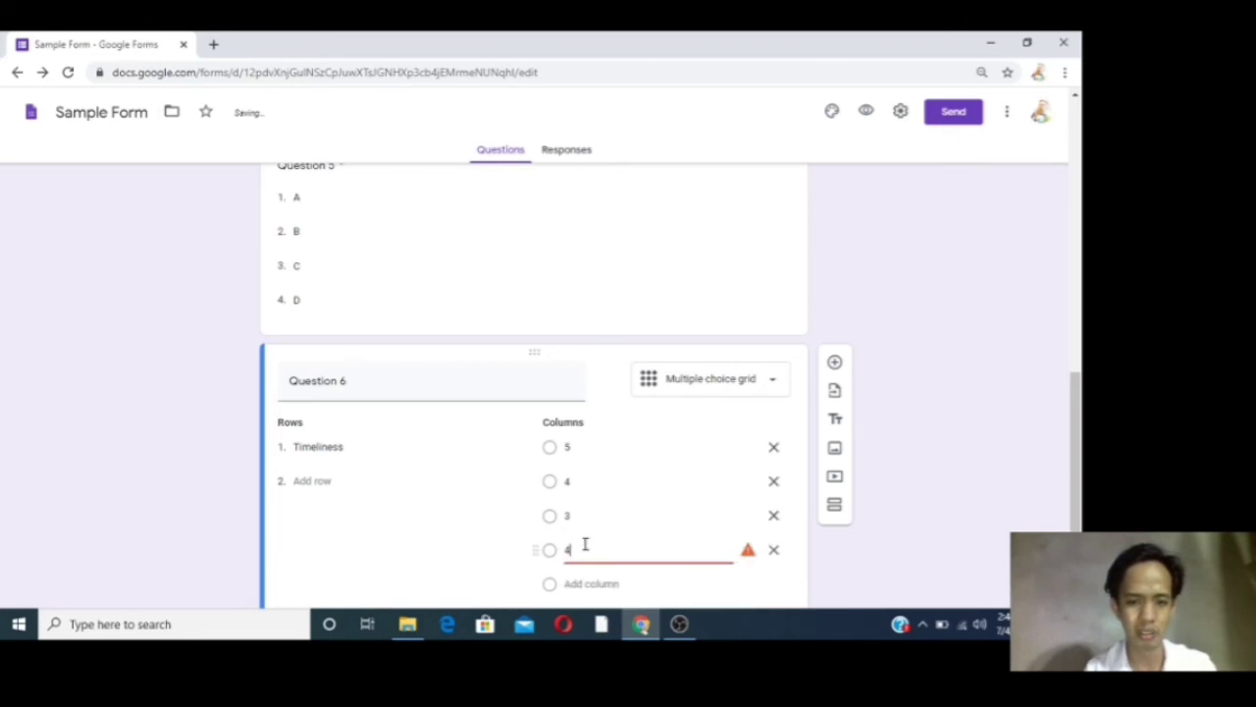
pyautogui.press('BackSpace')
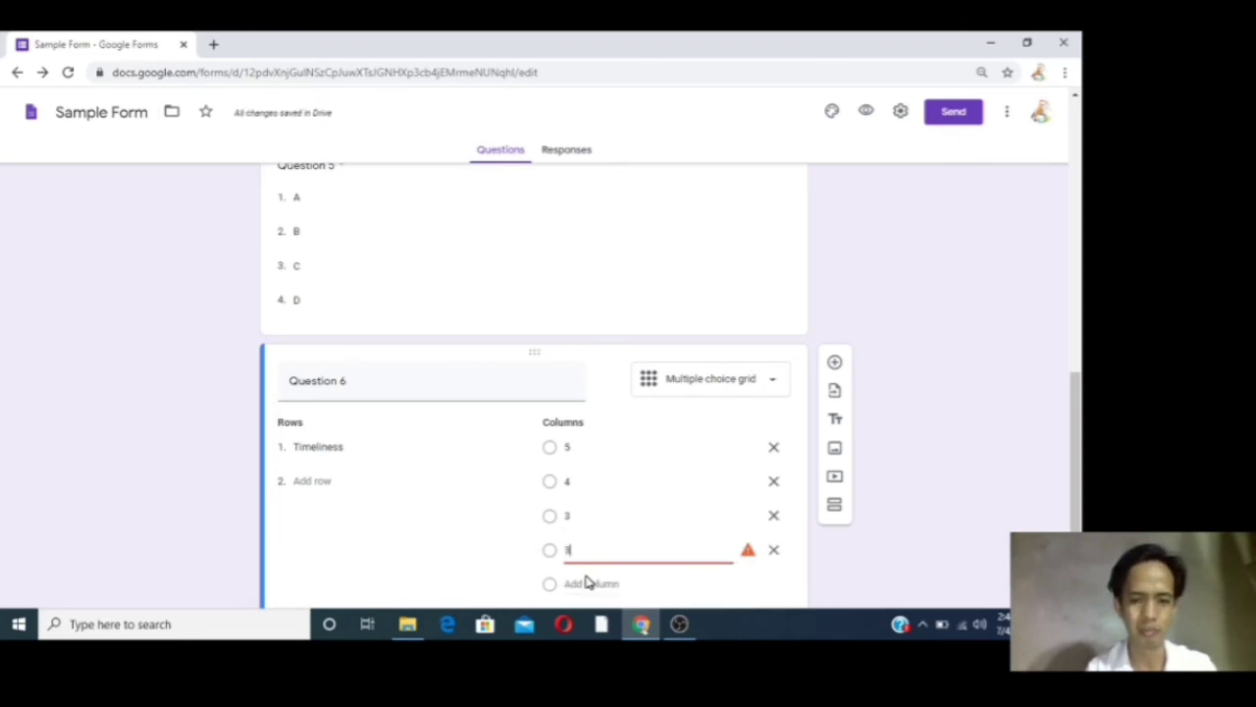
pyautogui.click(575, 584)
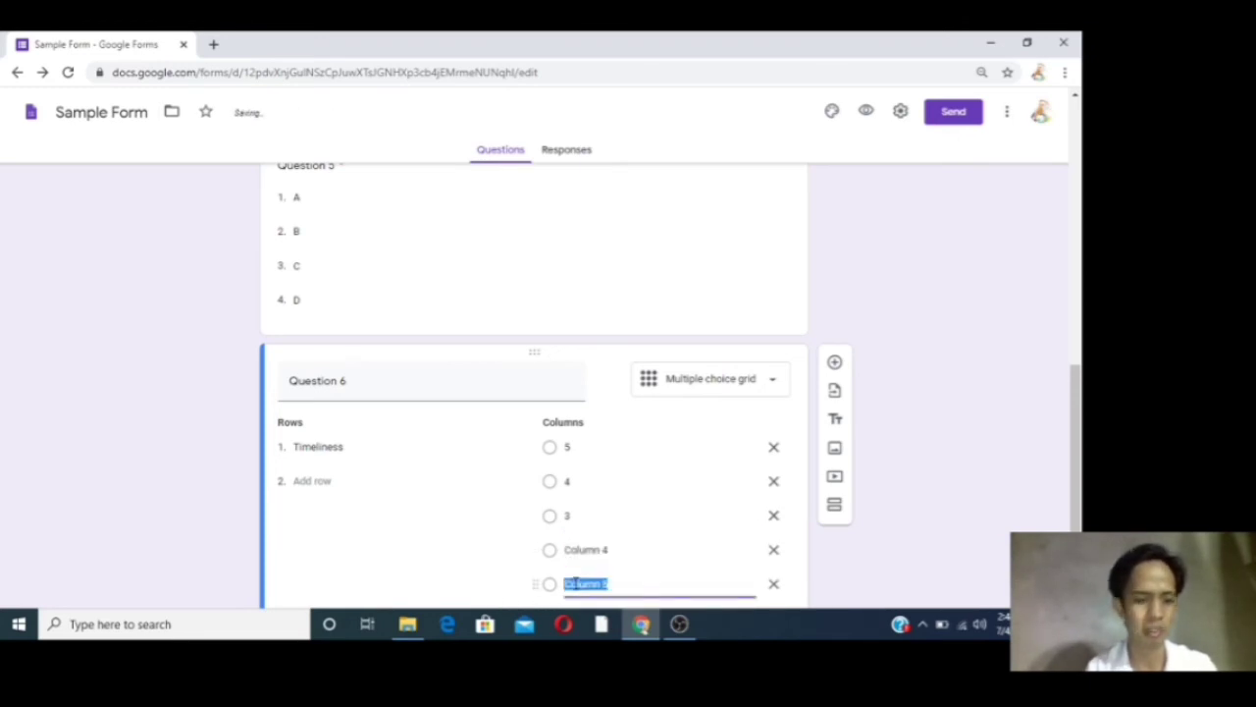
pyautogui.click(586, 548)
pyautogui.write('2')
pyautogui.click(573, 588)
pyautogui.write('1')
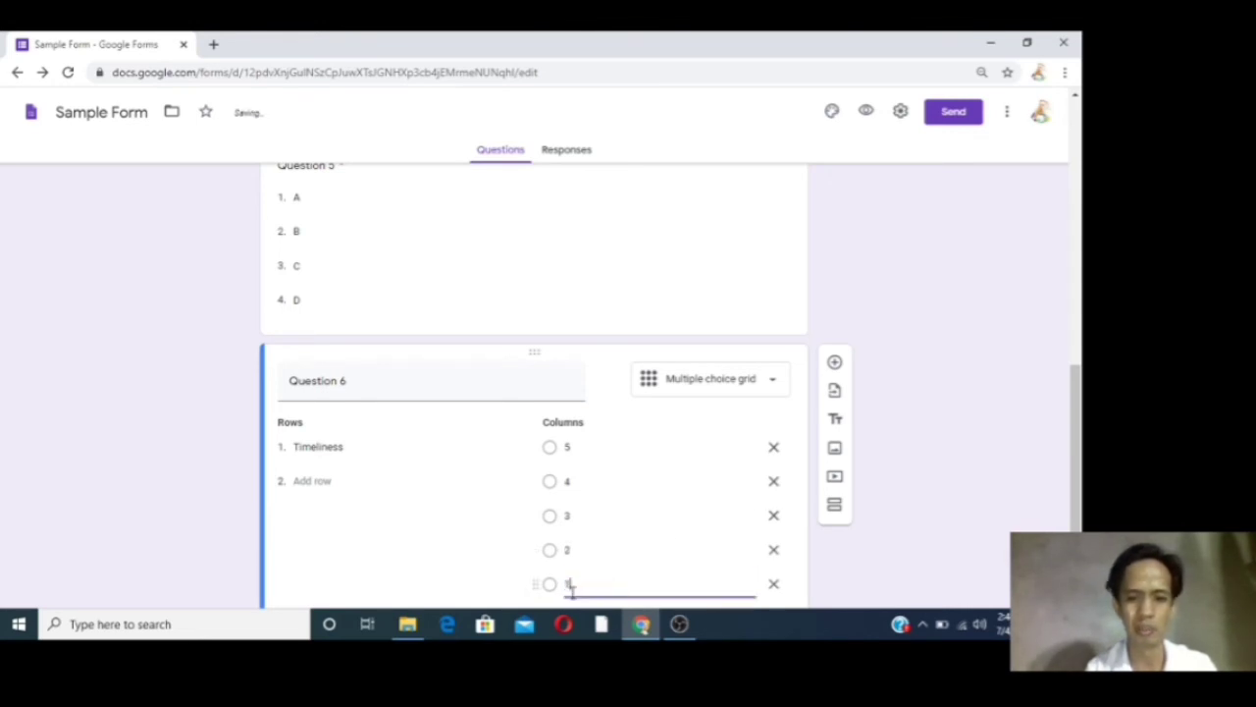
# Require a response in each row and add a second row, Food
pyautogui.scroll(-1, 992, 461)
pyautogui.scroll(-1, 991, 462)
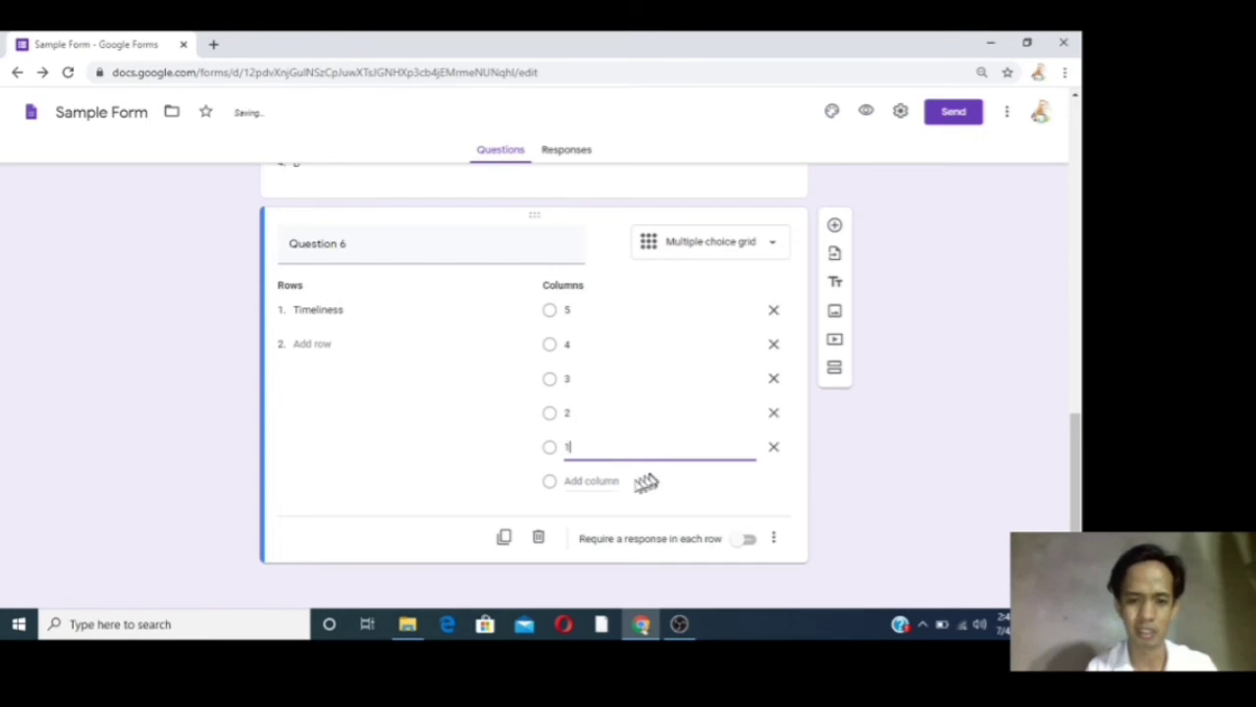
pyautogui.click(739, 543)
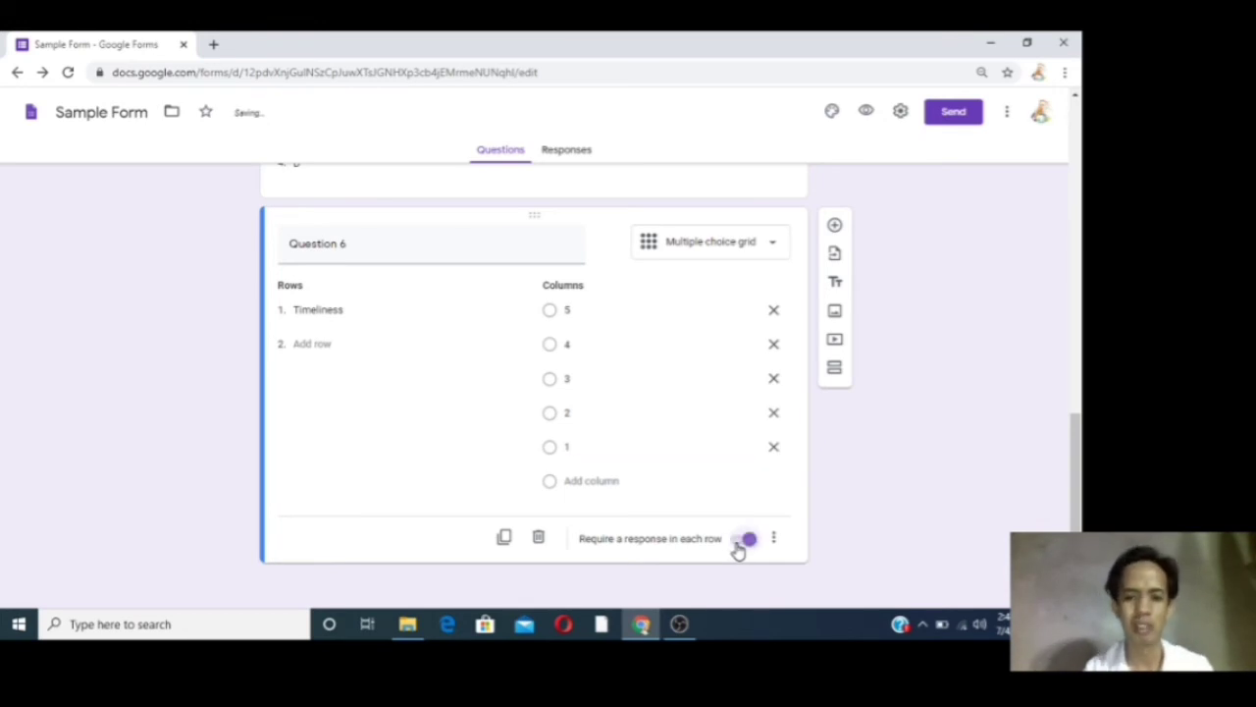
pyautogui.click(324, 344)
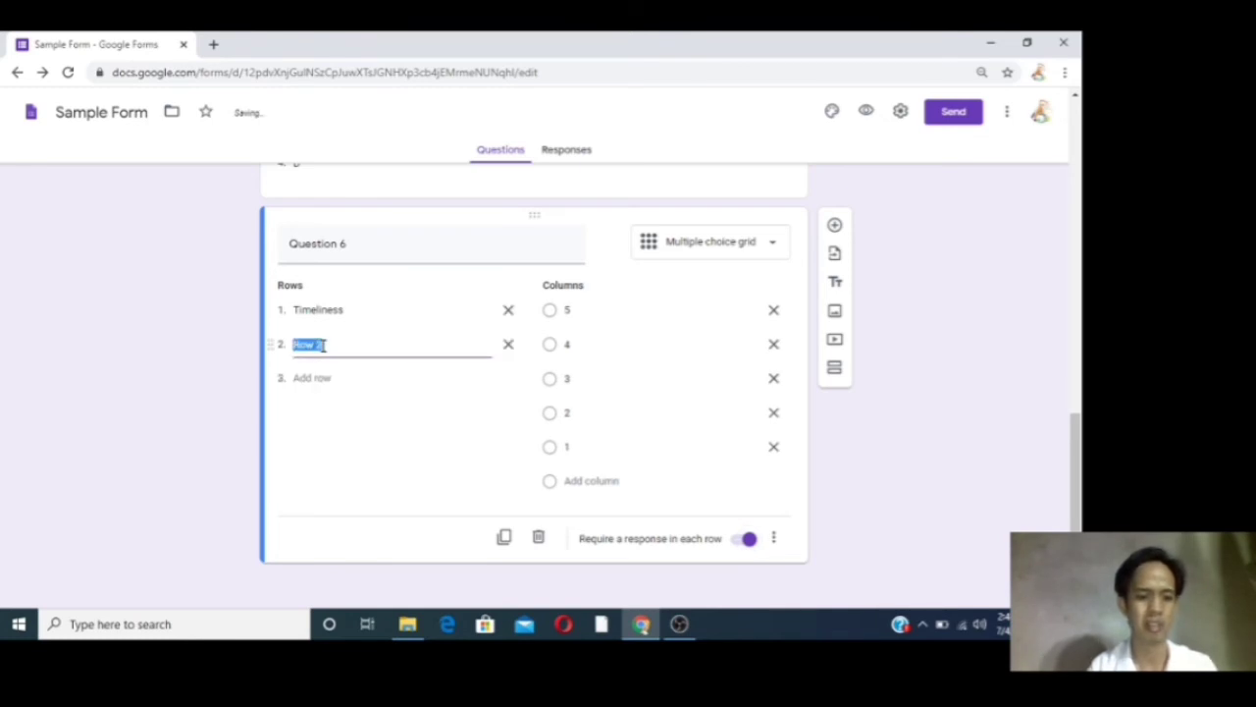
pyautogui.write('Food')
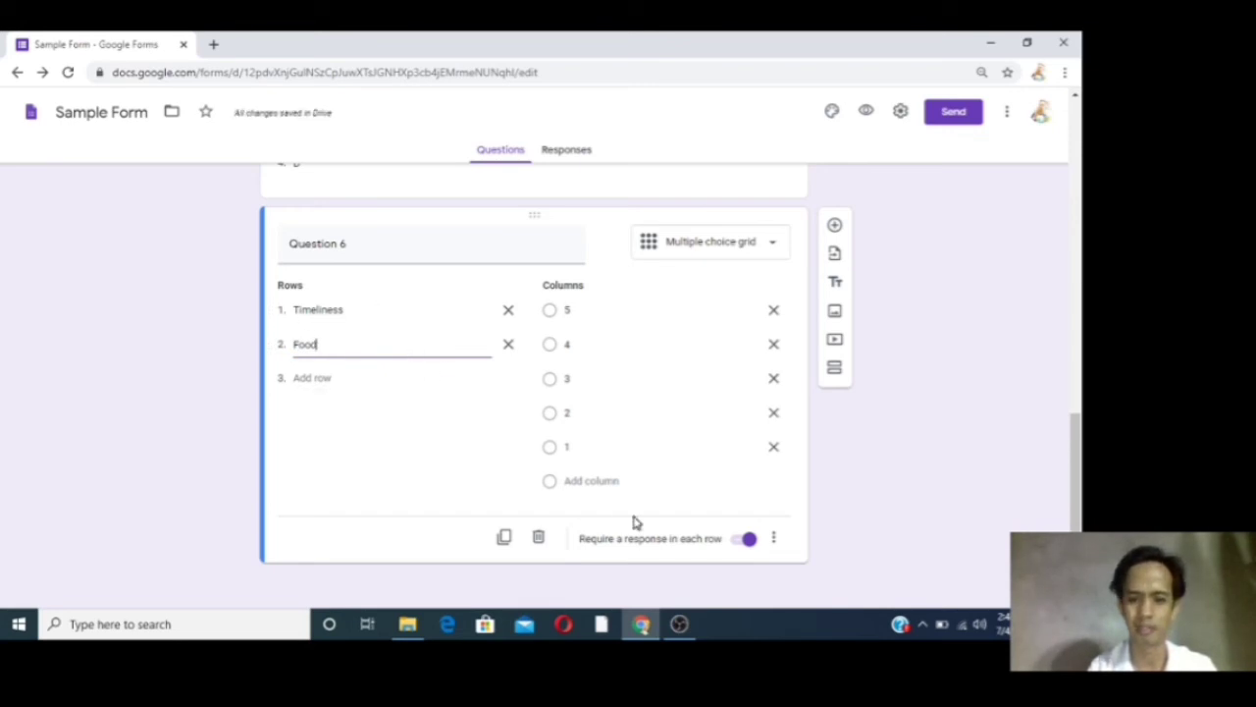
pyautogui.click(950, 489)
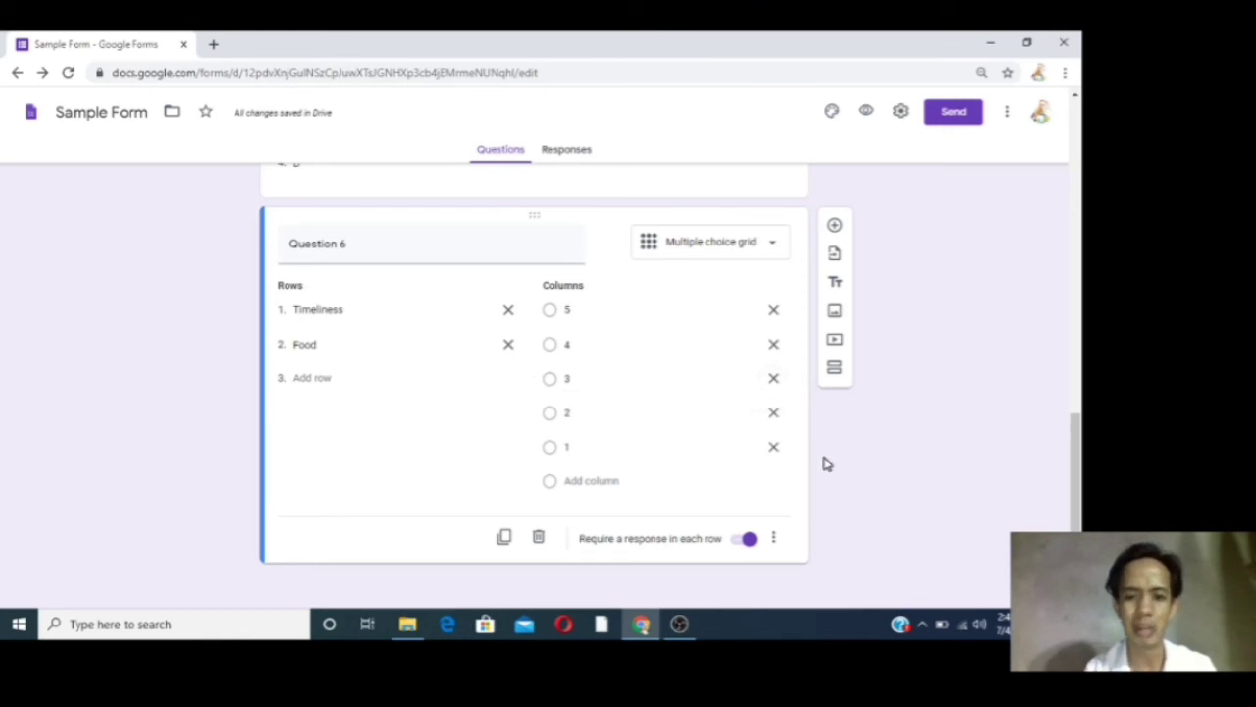
# Add a new checkbox grid question titled 'Question 7' after Question 6
pyautogui.click(833, 227)
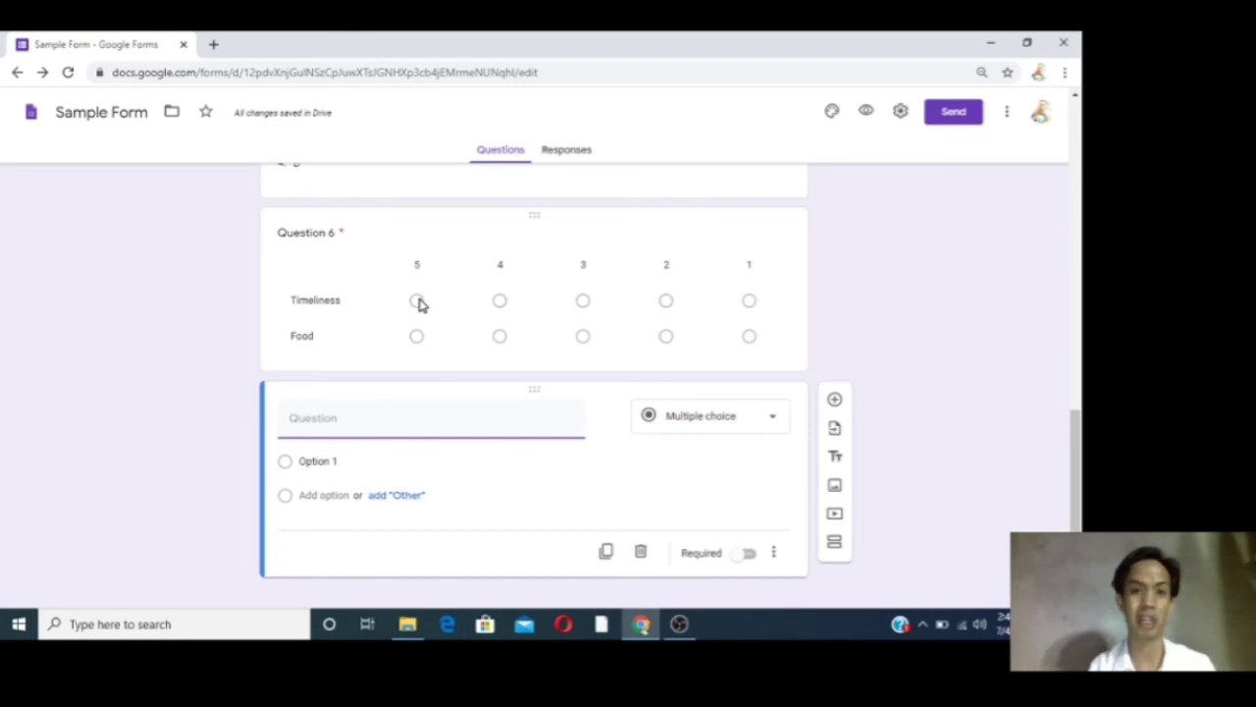
pyautogui.click(755, 425)
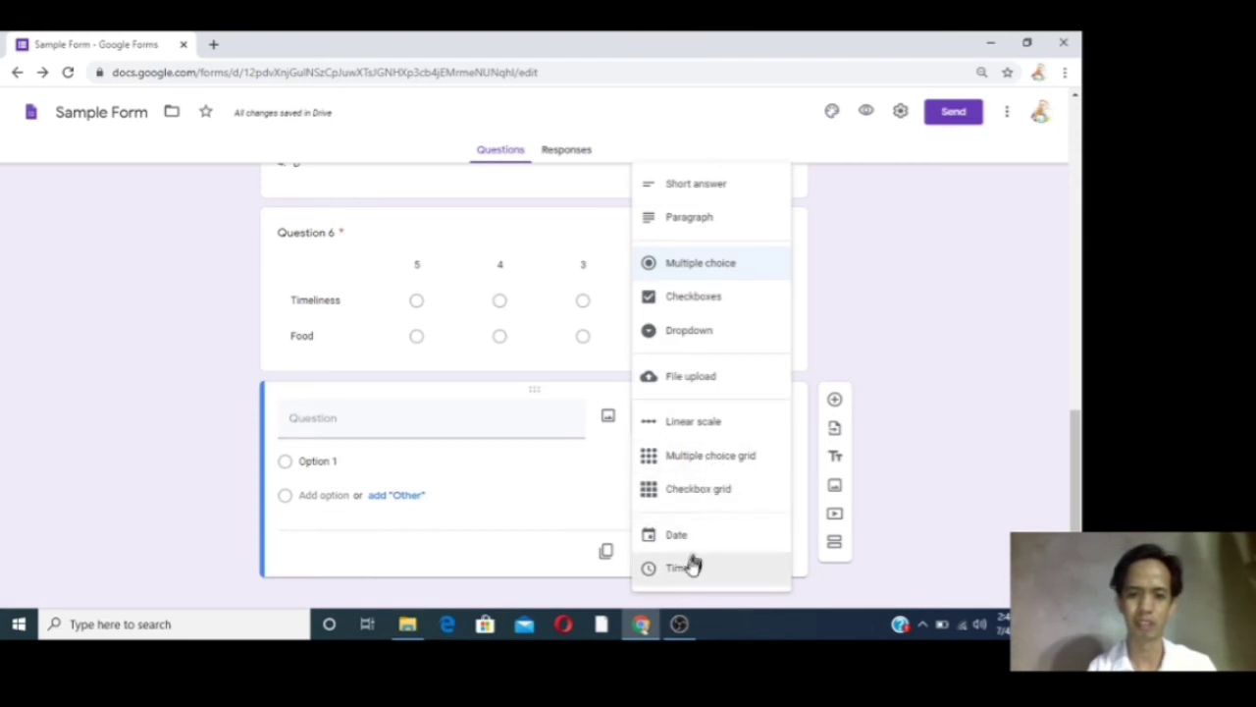
pyautogui.click(677, 493)
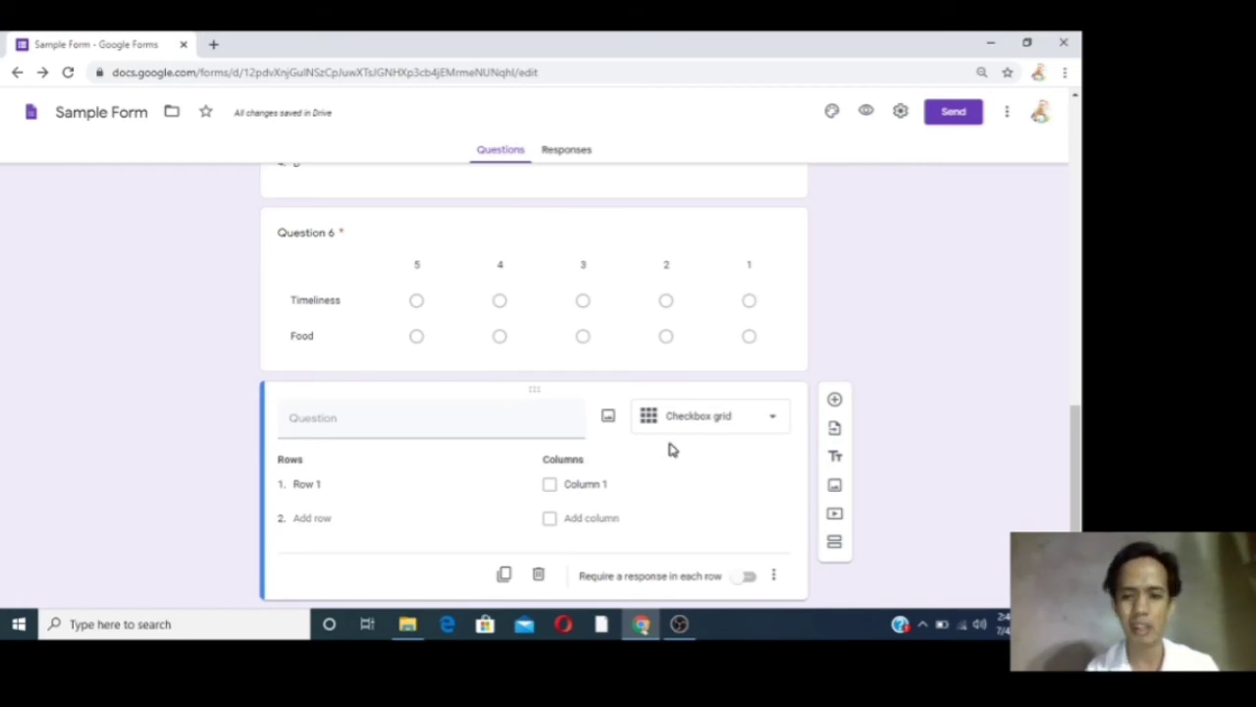
pyautogui.click(691, 418)
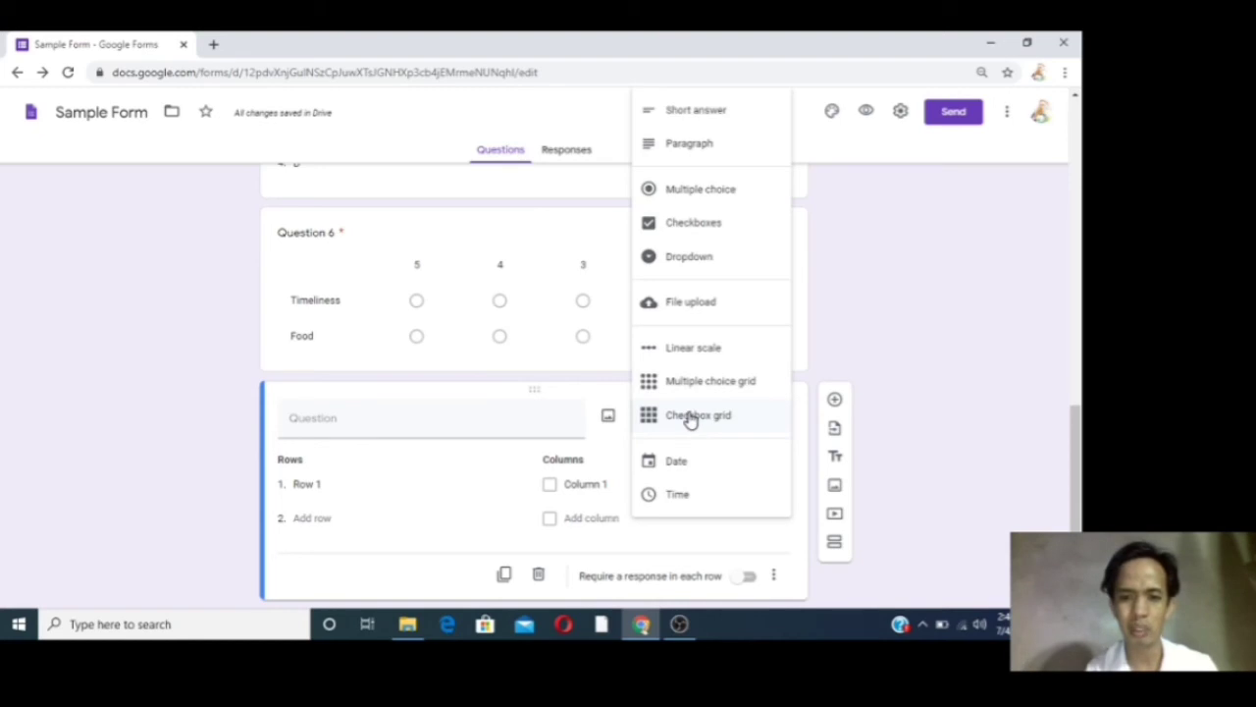
pyautogui.click(387, 429)
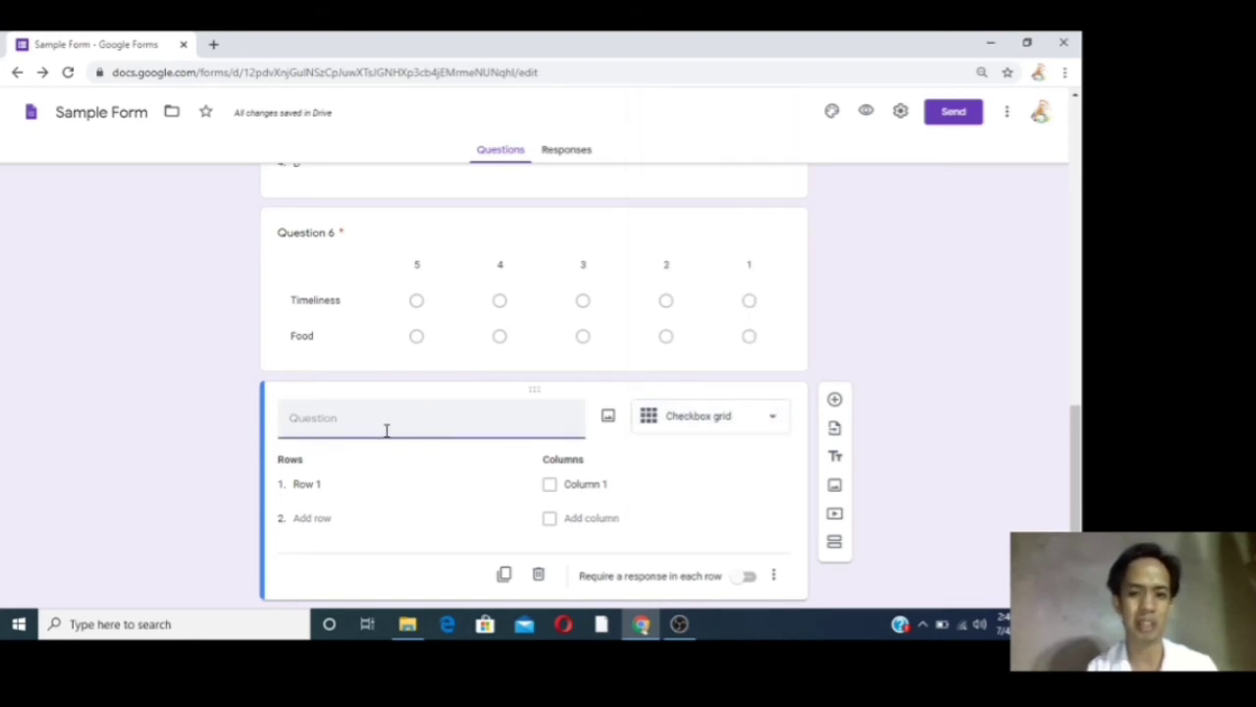
pyautogui.write('Question')
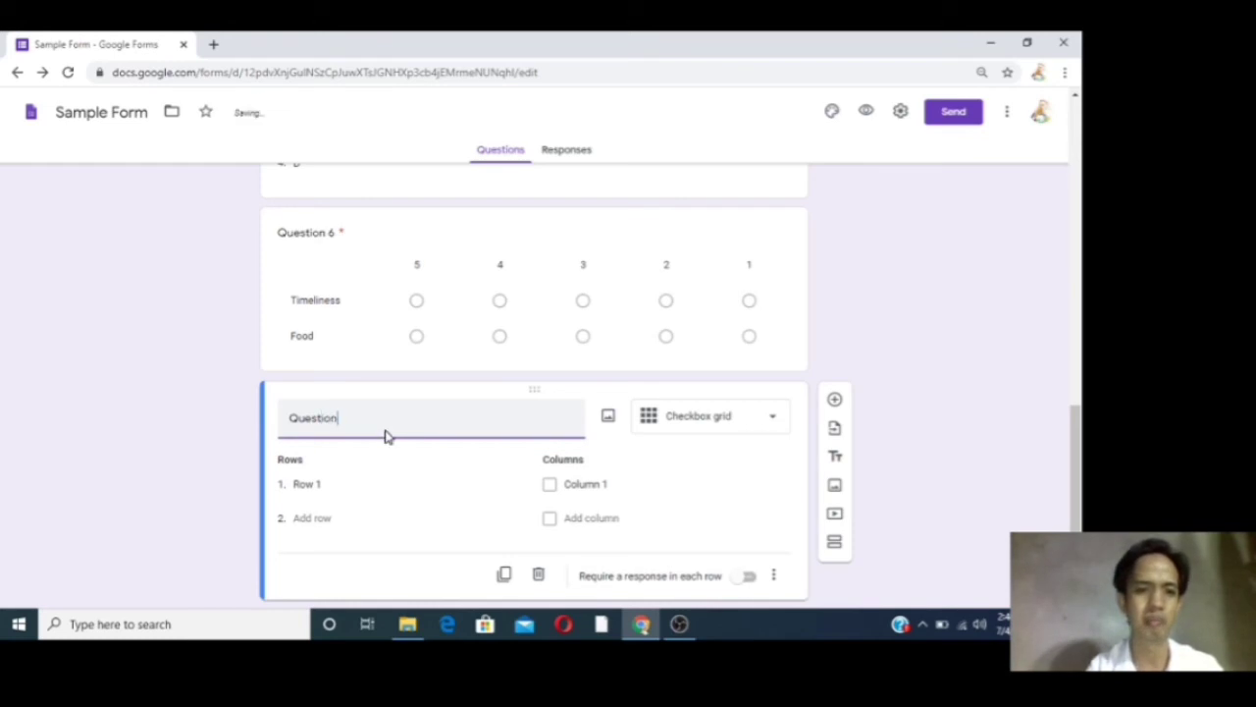
pyautogui.write(' 7')
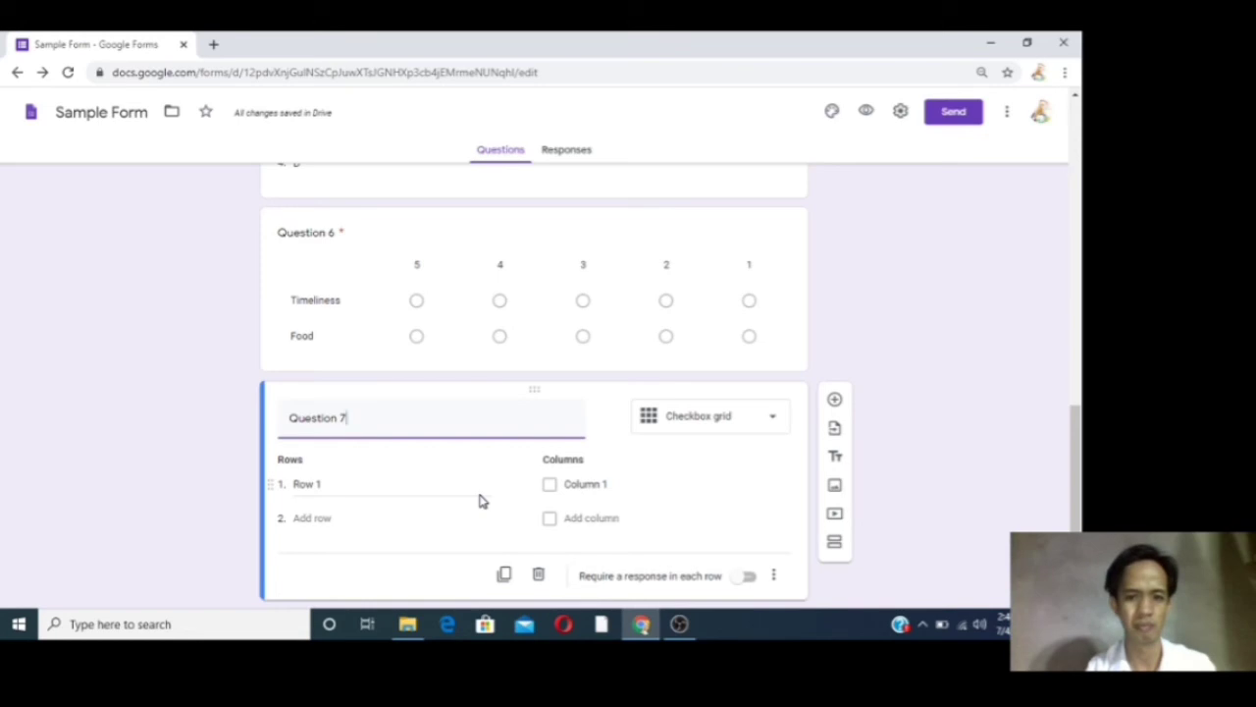
# Give Question 7's grid five columns labelled 5, 4, 3, 2 and 1
pyautogui.click(593, 485)
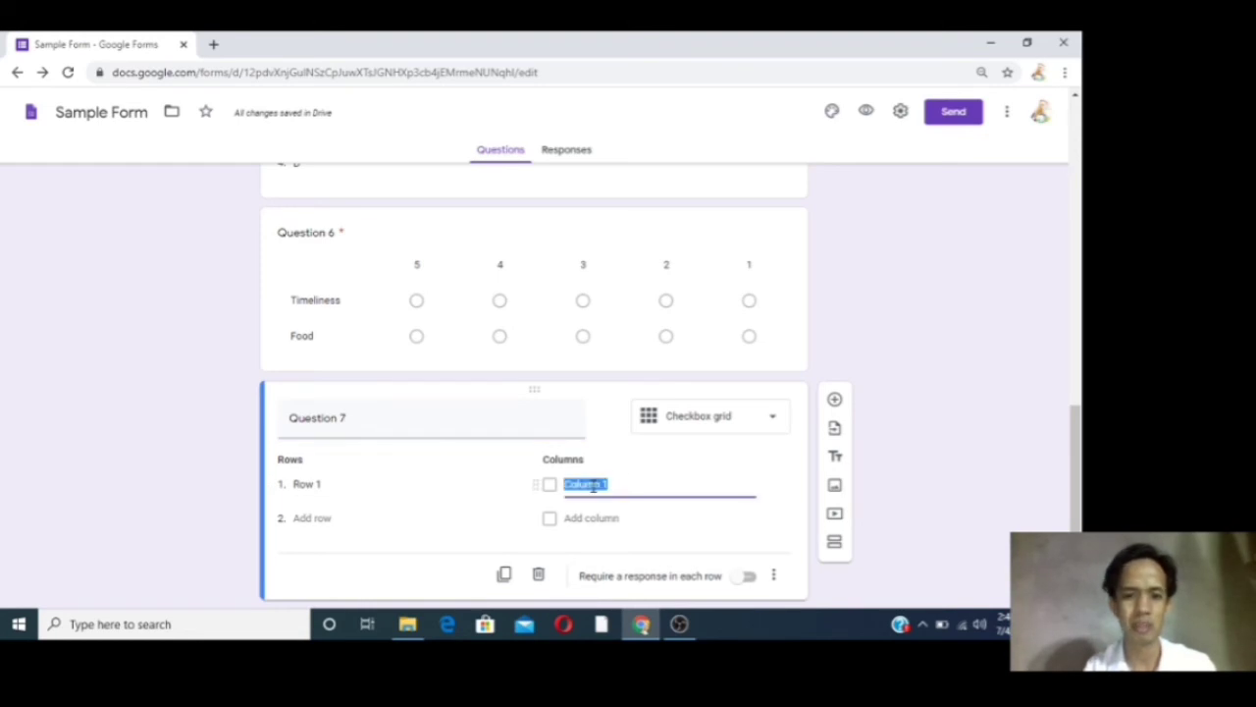
pyautogui.write('5')
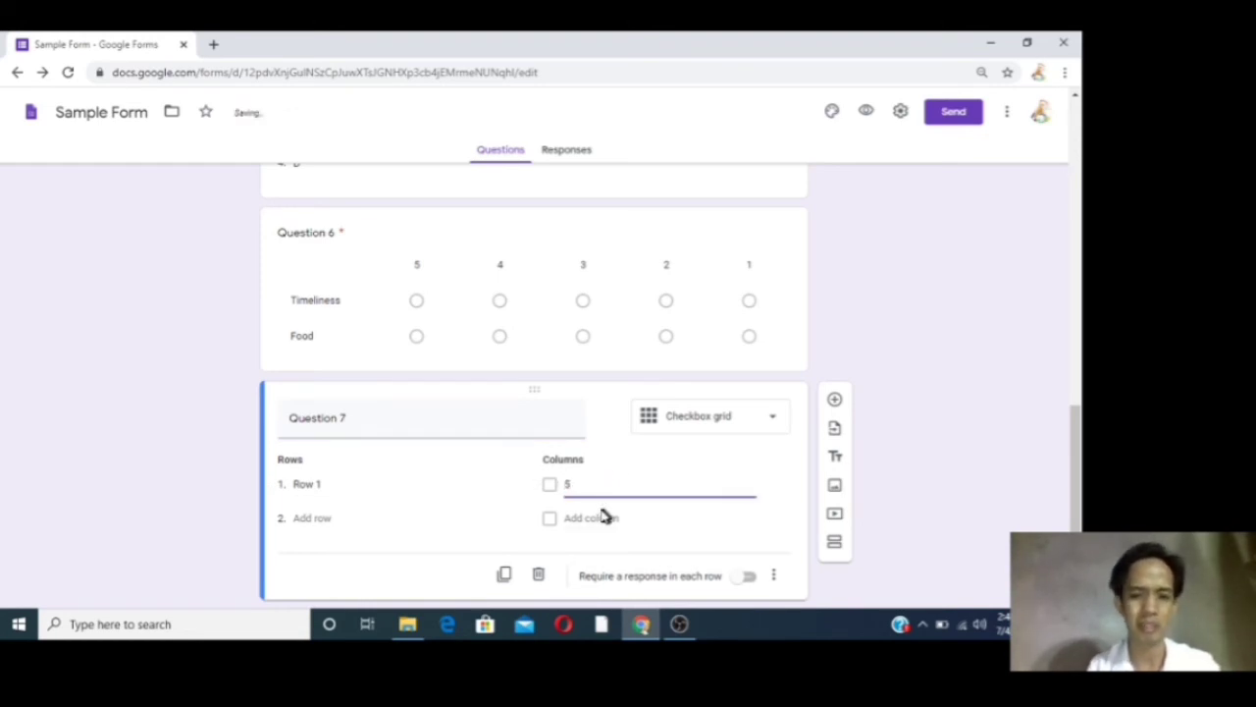
pyautogui.click(586, 516)
pyautogui.write('4')
pyautogui.click(580, 551)
pyautogui.write('3')
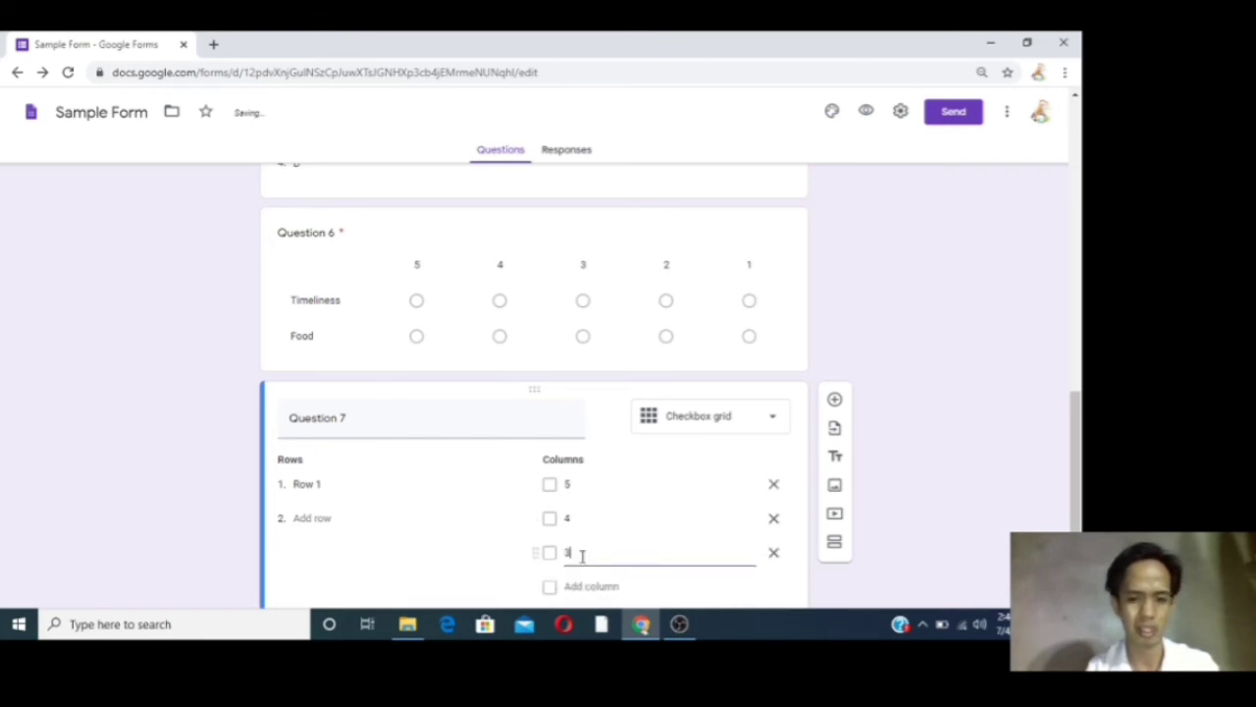
pyautogui.click(584, 587)
pyautogui.write('2')
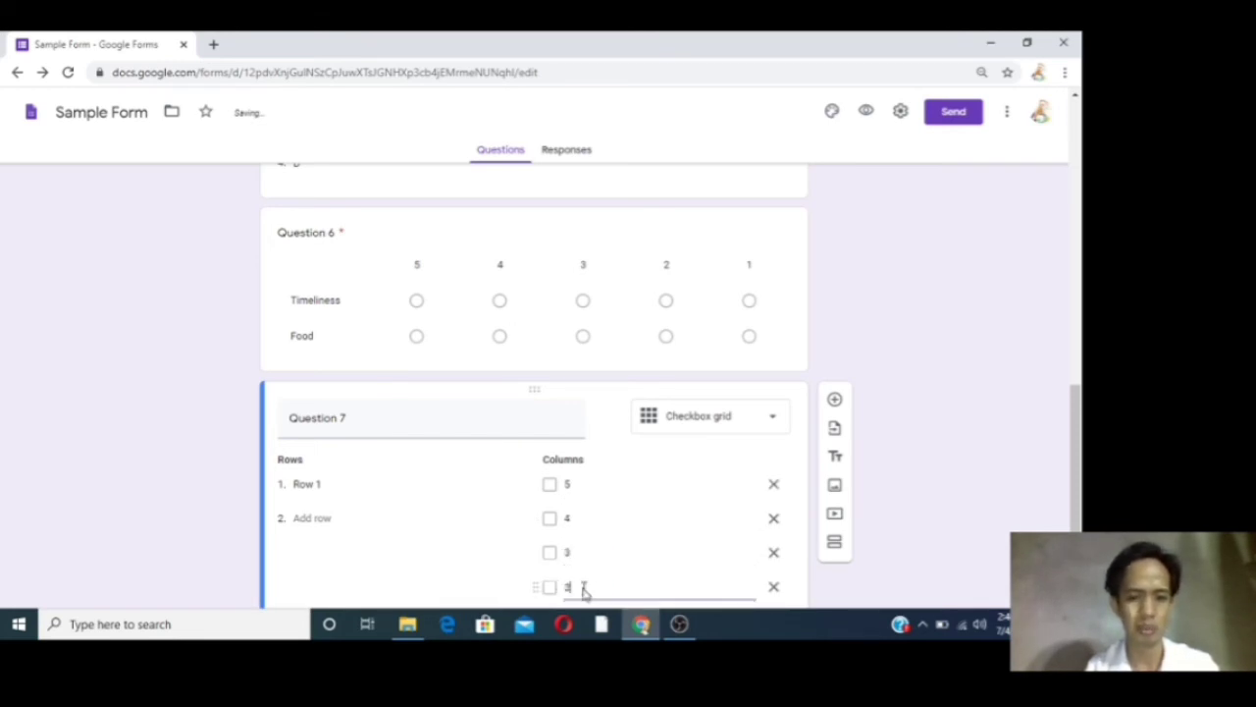
pyautogui.scroll(-2, 642, 552)
pyautogui.click(610, 482)
pyautogui.write('1')
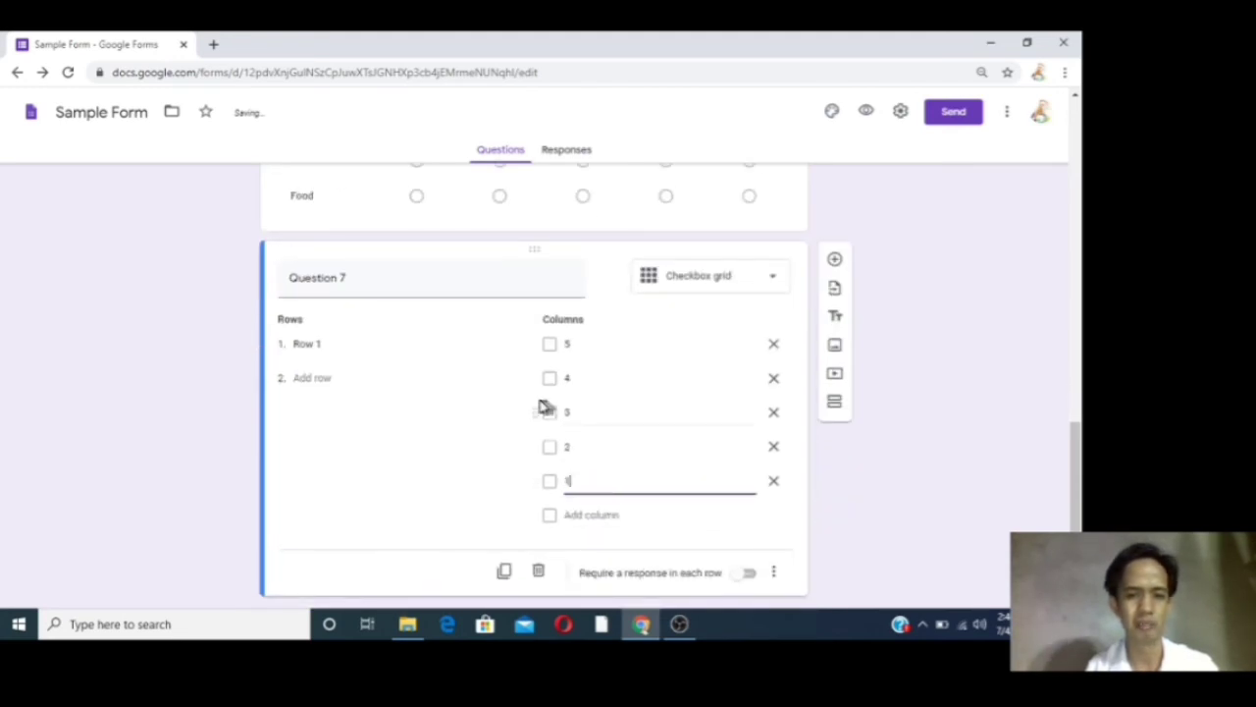
# Rename the first grid row to 'Sample' and add a second row 'Sample 2'
pyautogui.click(324, 345)
pyautogui.write('Sample')
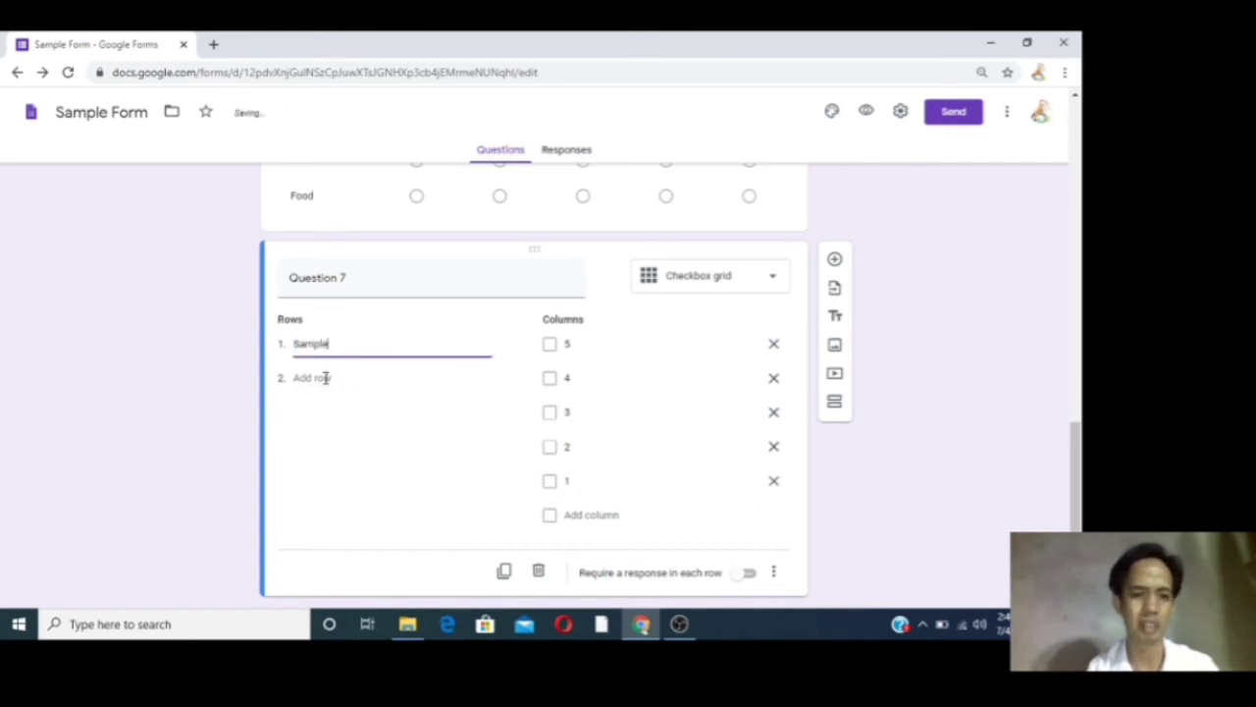
pyautogui.click(324, 379)
pyautogui.write('S')
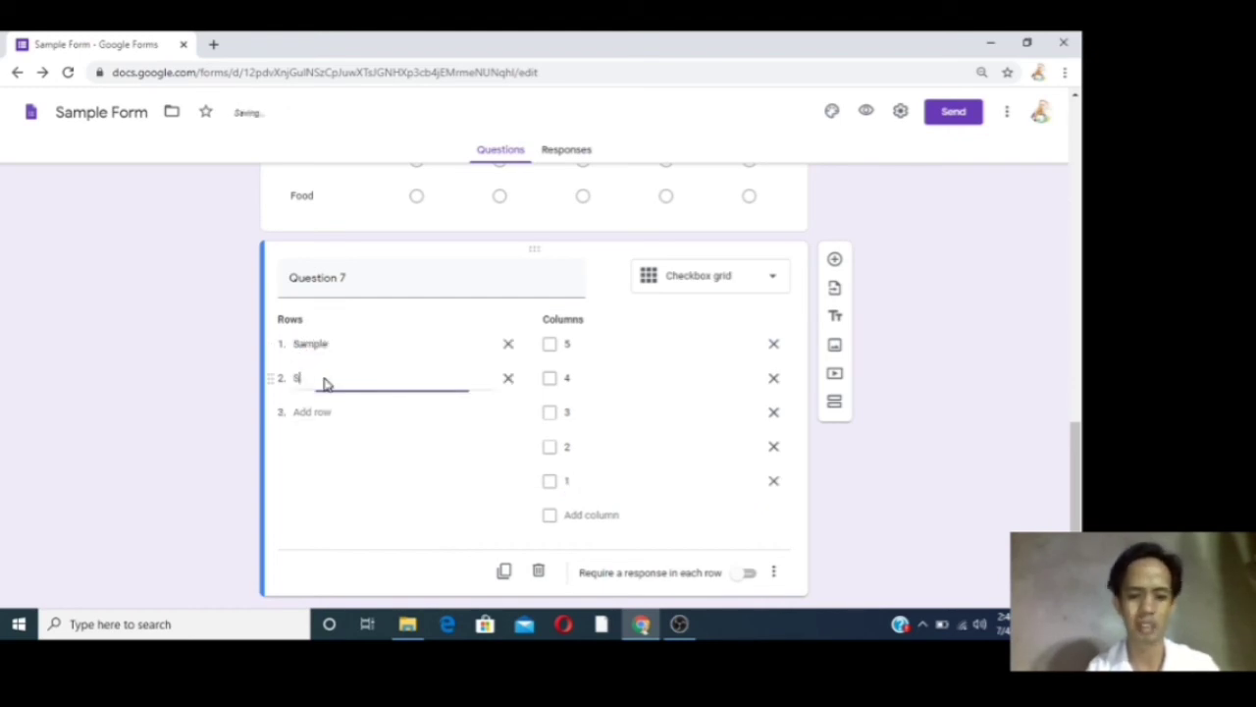
pyautogui.write('ample ')
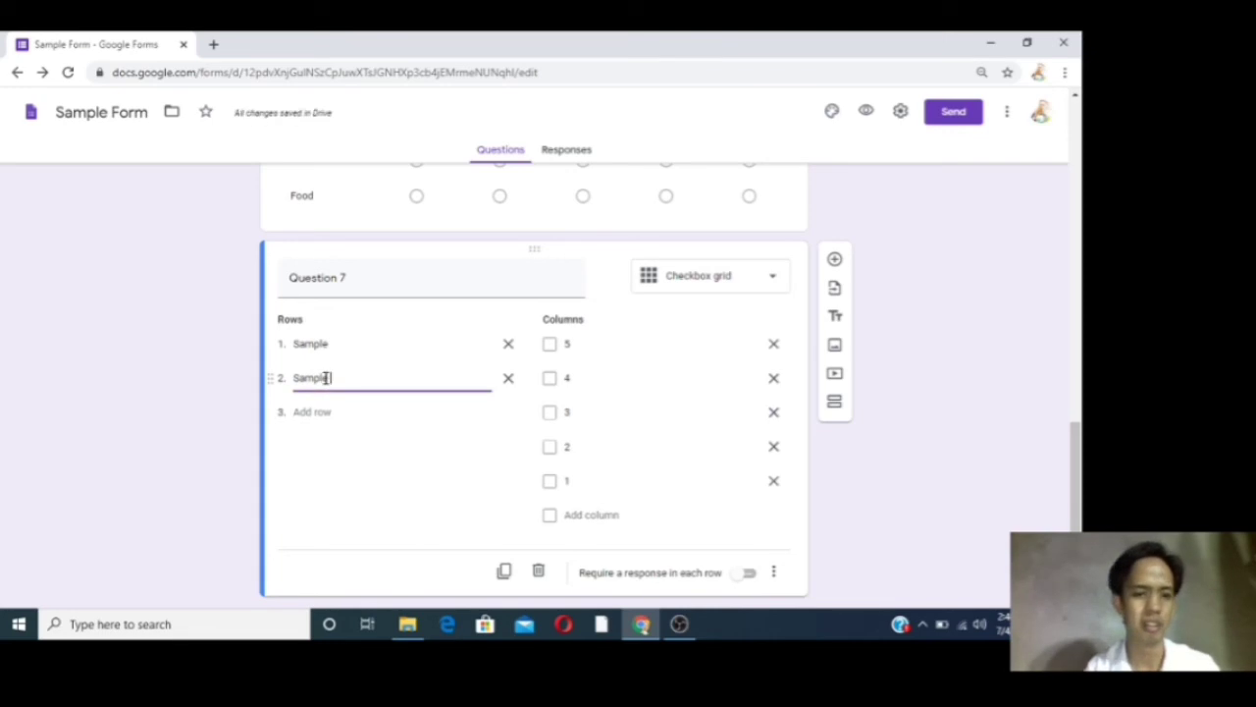
pyautogui.write('2')
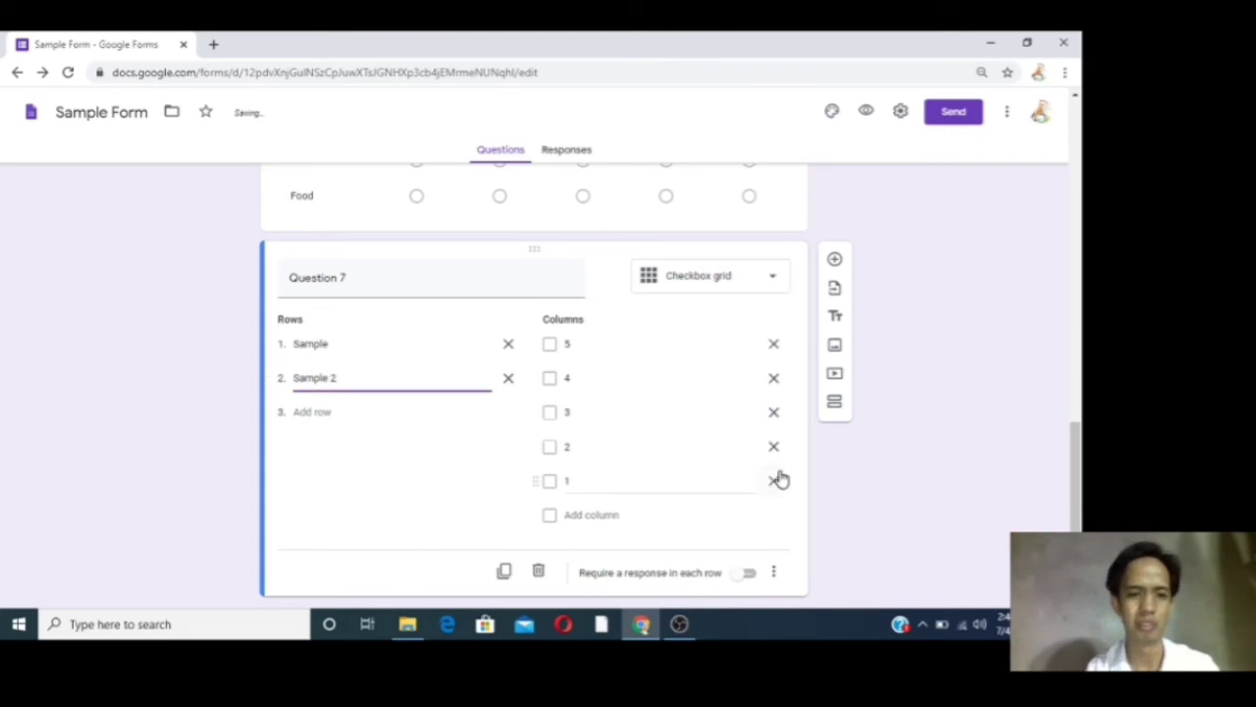
# Require a response in each row of Question 7's grid; cancel the Import questions picker
pyautogui.click(745, 575)
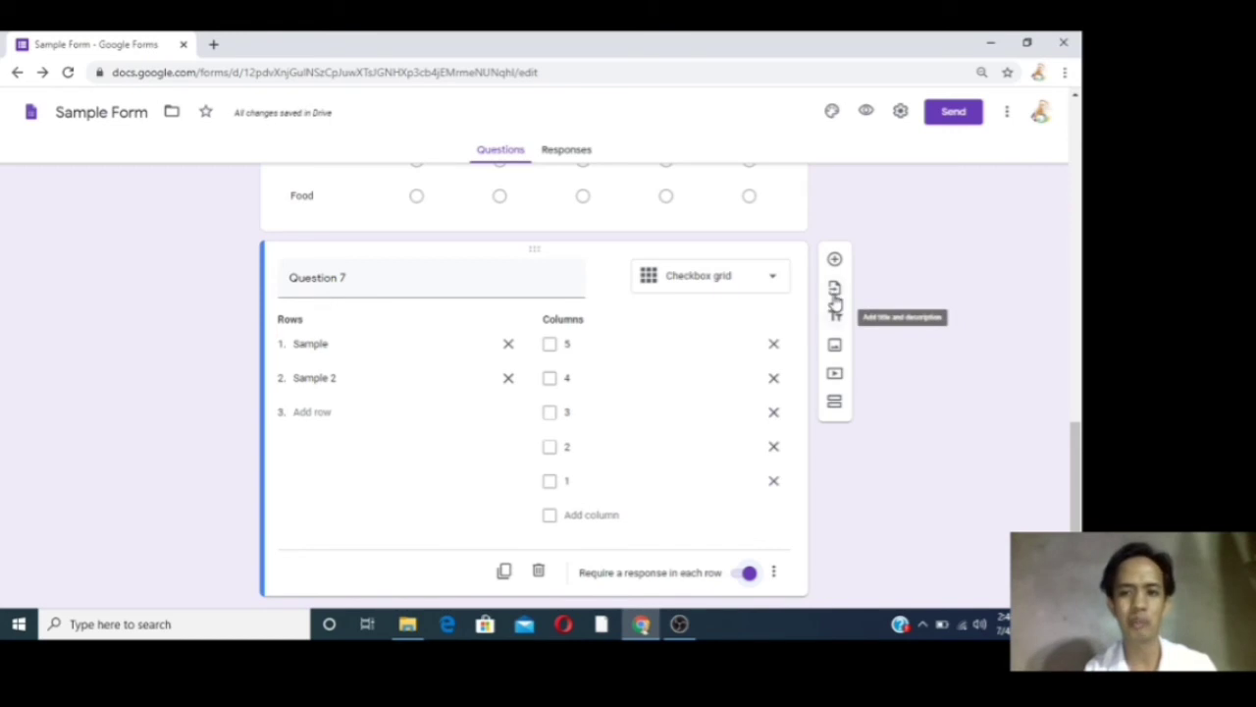
pyautogui.click(835, 297)
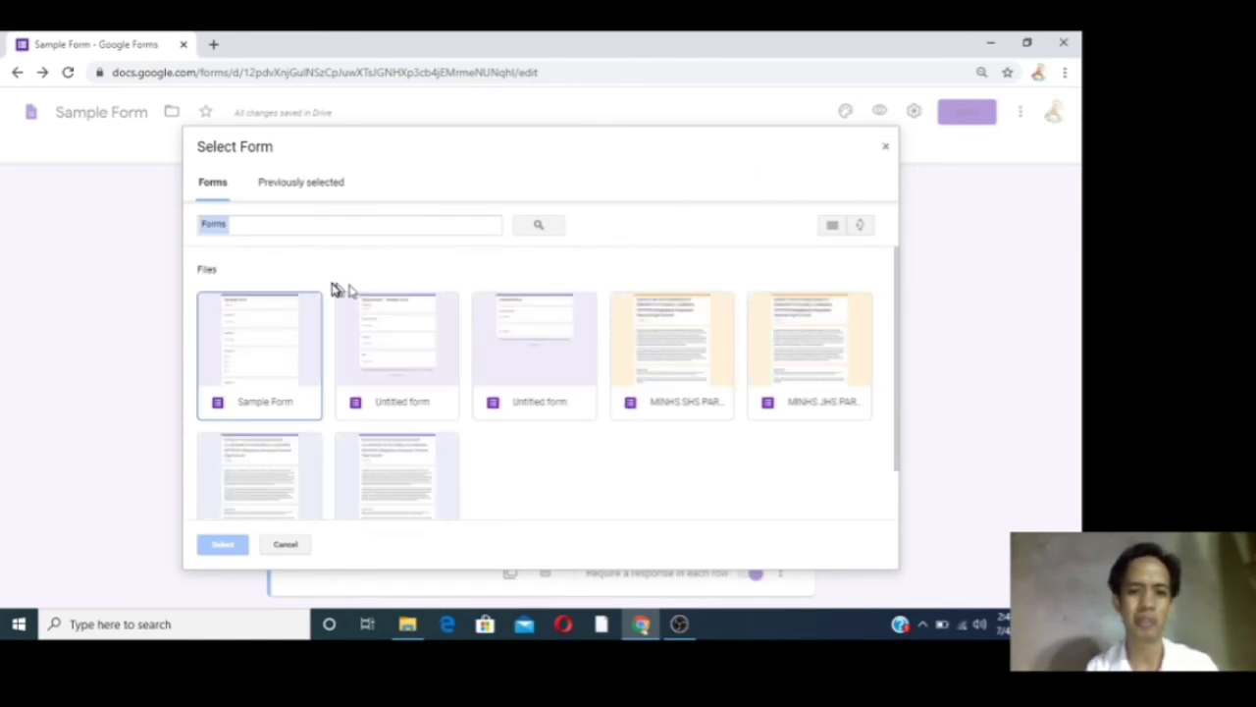
pyautogui.click(886, 148)
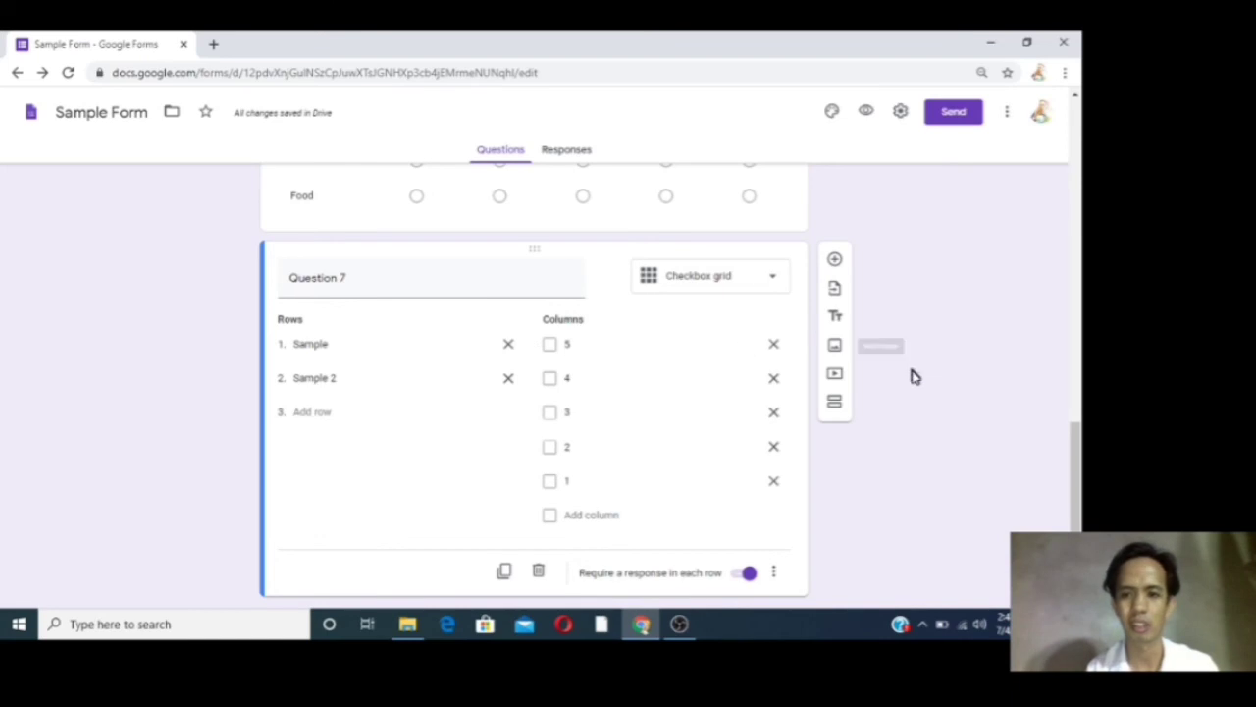
pyautogui.click(835, 319)
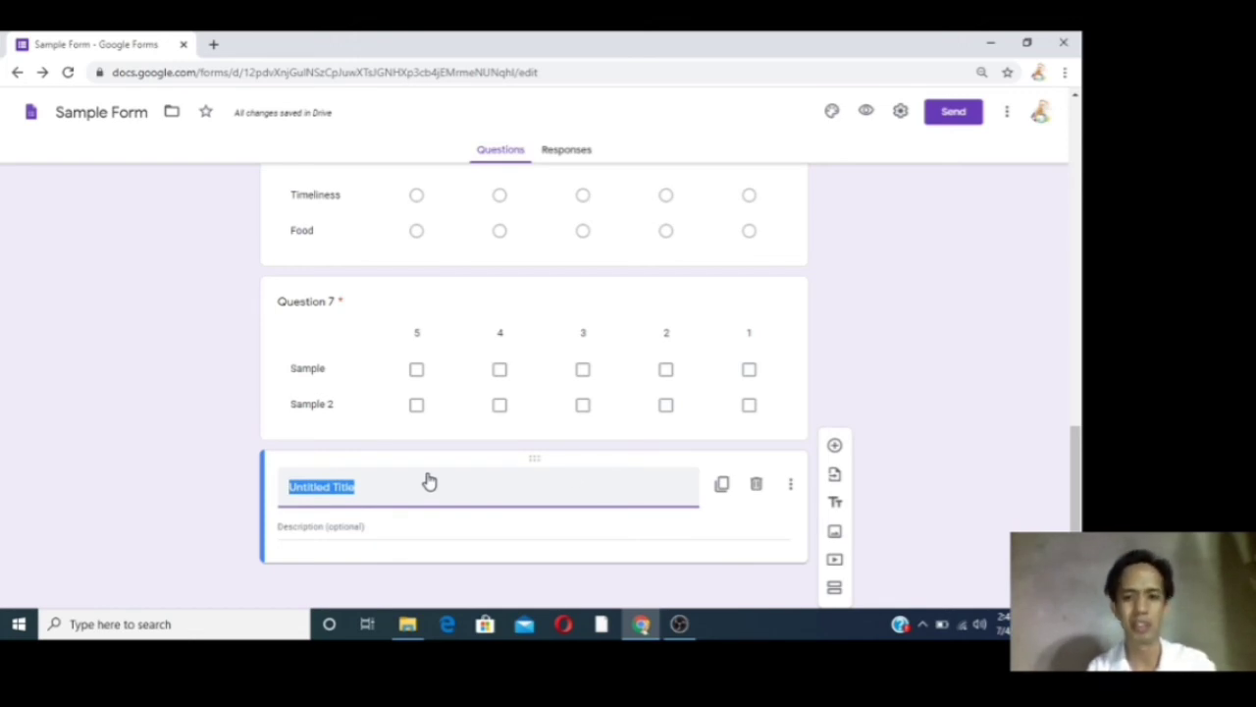
pyautogui.click(757, 486)
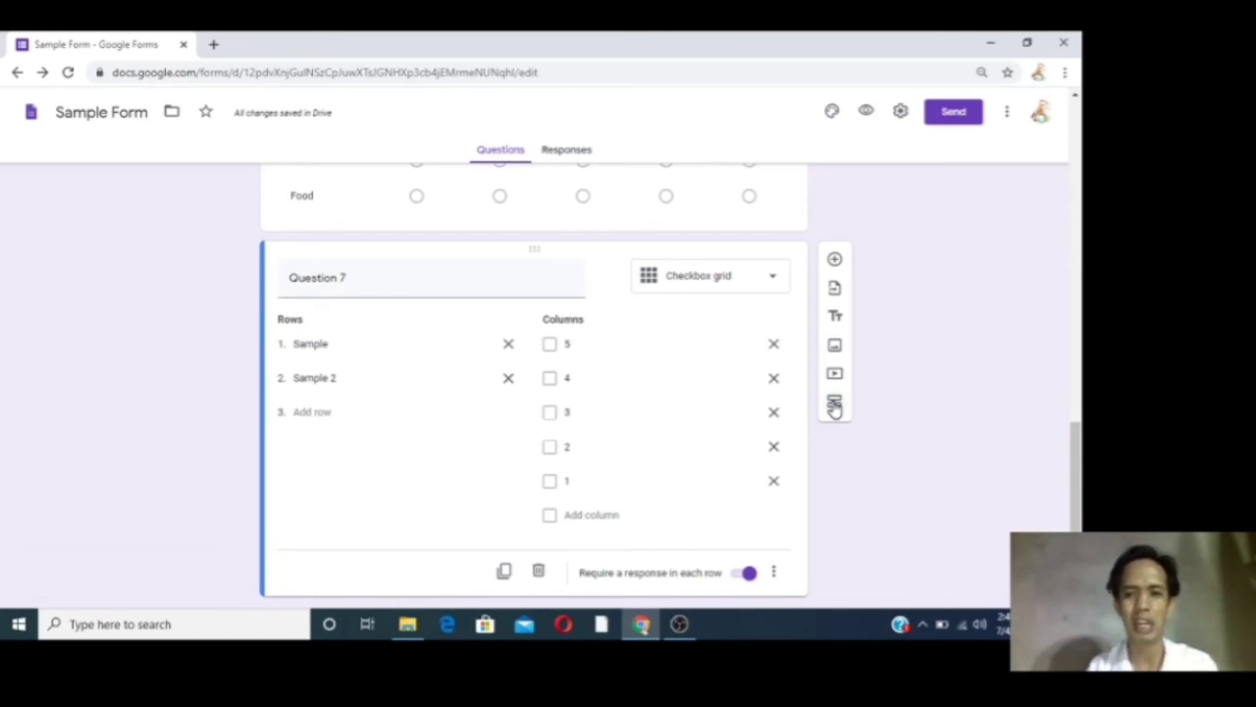
# Add a second section titled 'Sample Form 2', keeping section 1 continuing to it
pyautogui.click(834, 406)
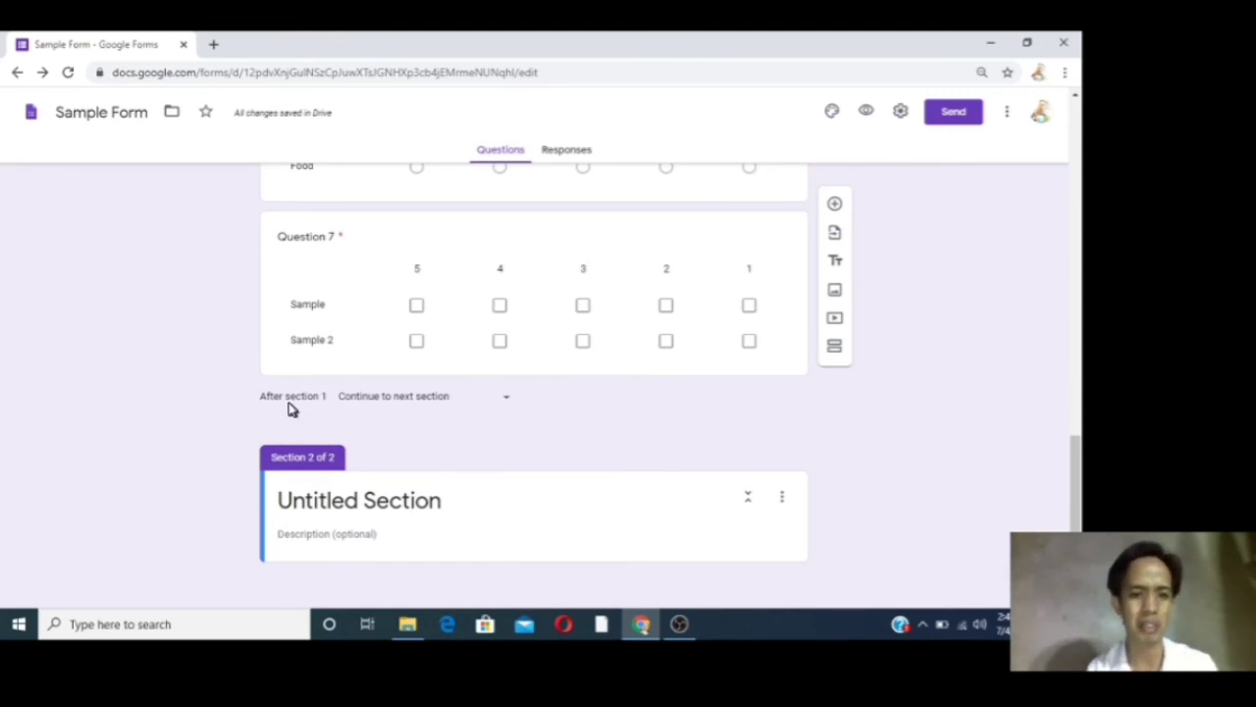
pyautogui.click(454, 397)
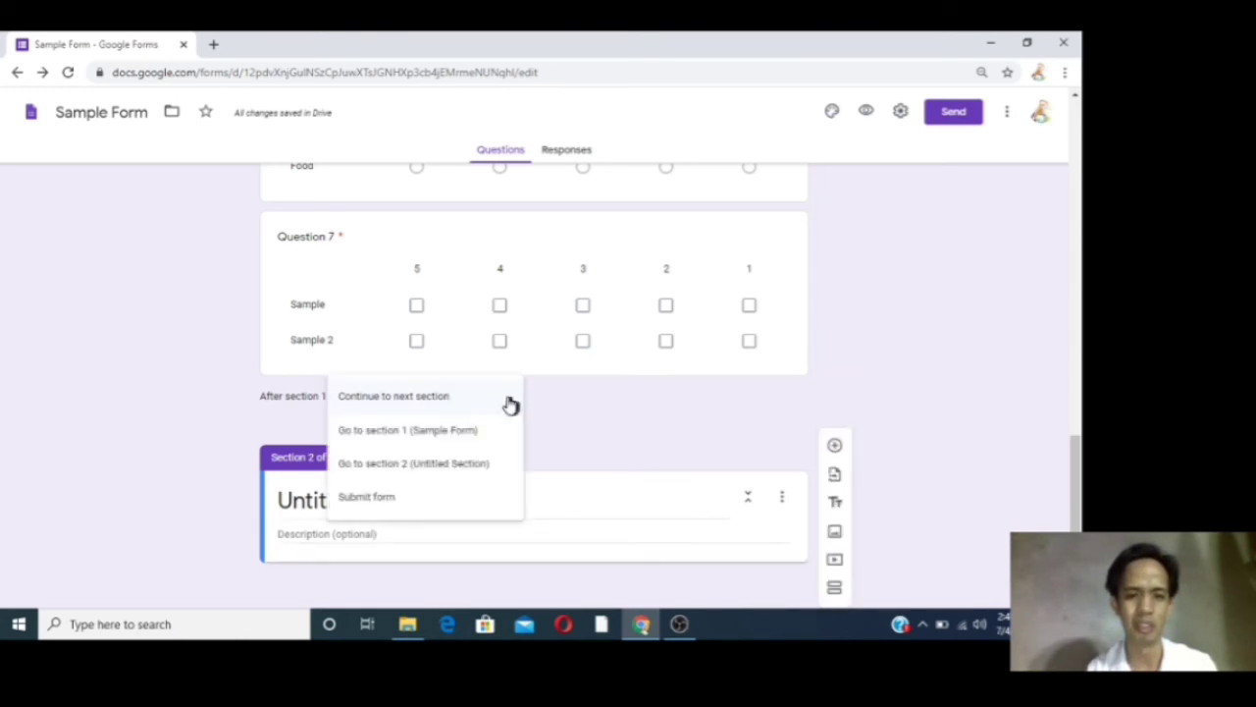
pyautogui.click(437, 397)
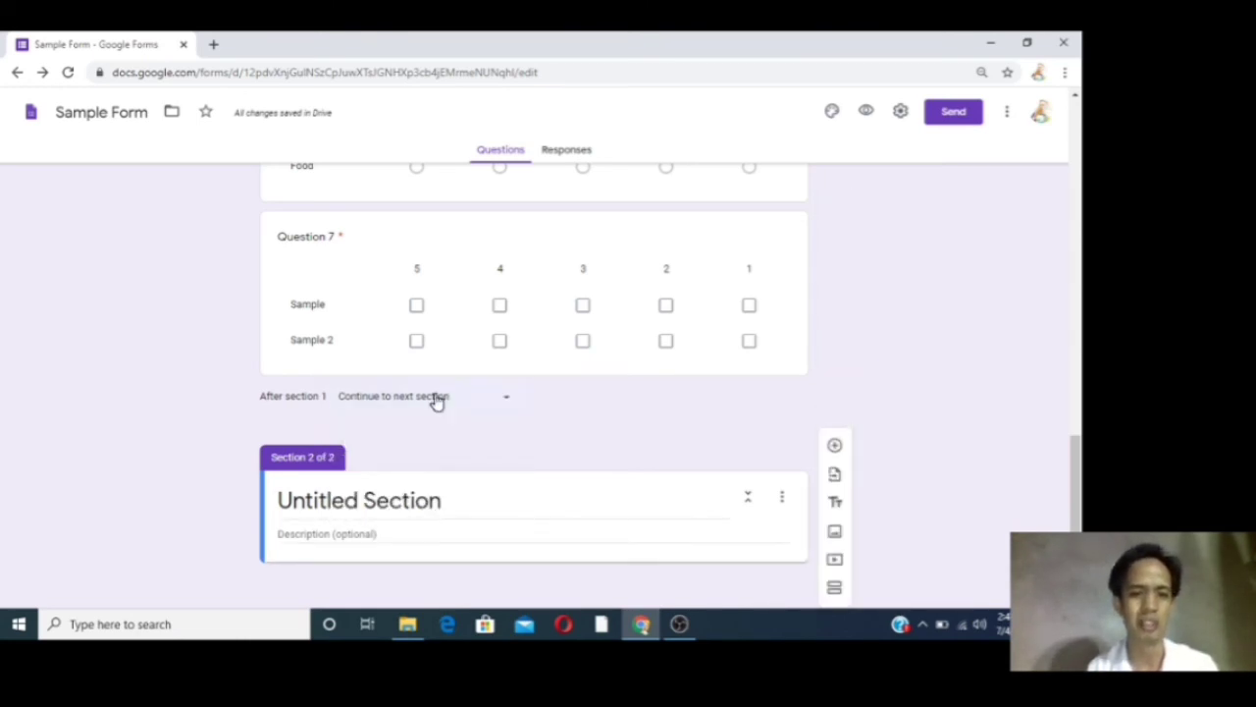
pyautogui.click(365, 501)
pyautogui.write('Sample Form 2')
pyautogui.click(957, 472)
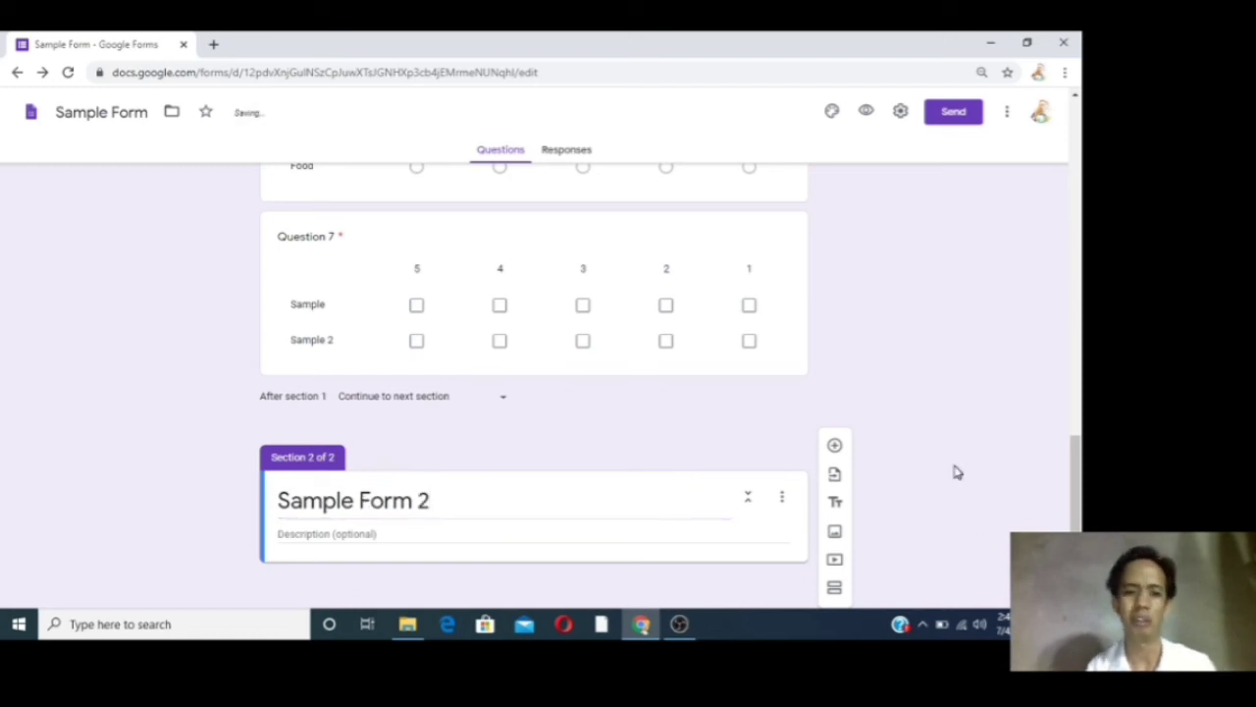
pyautogui.scroll(10, 957, 472)
pyautogui.scroll(-10, 956, 472)
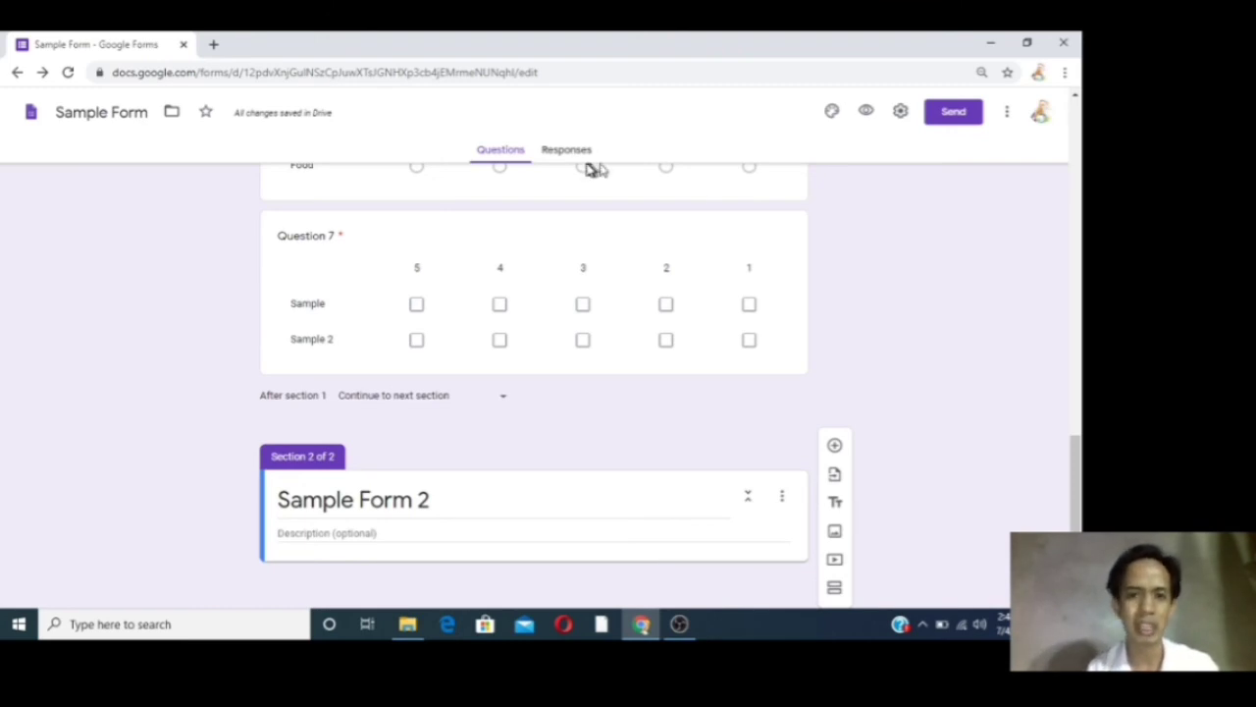
# Preview the form in a new tab, scrolling through and leaving Question 5's dropdown unanswered
pyautogui.click(866, 113)
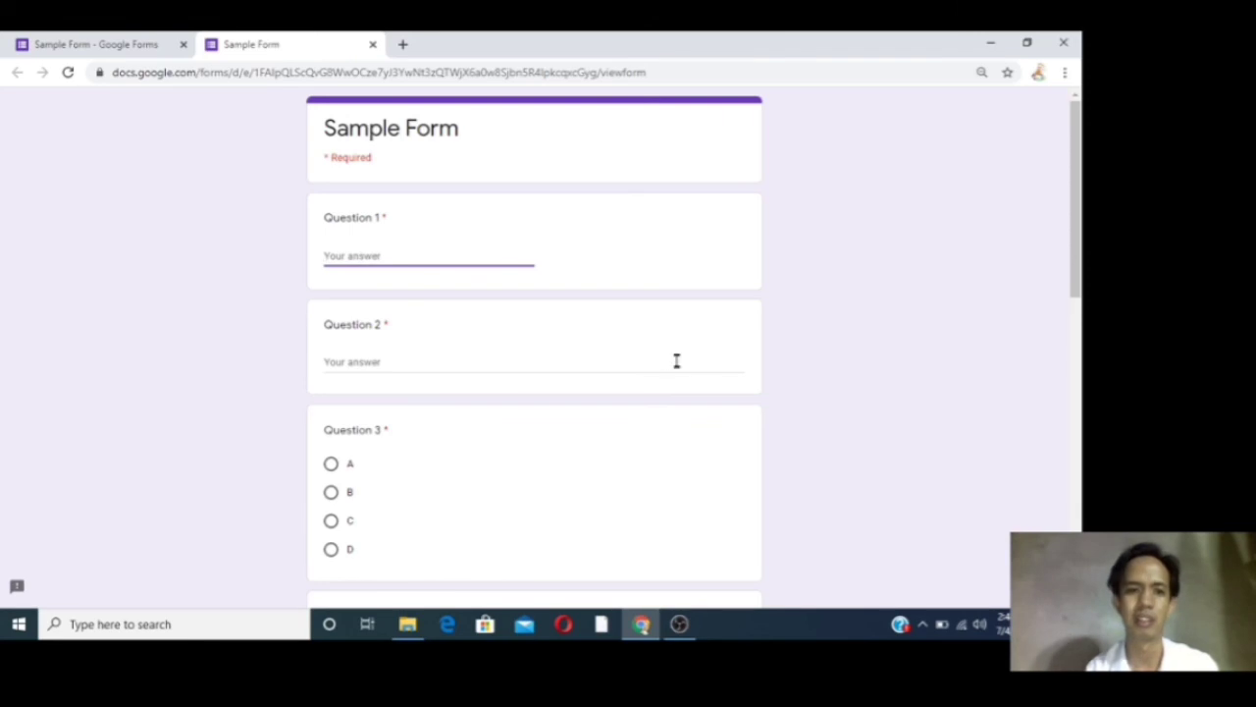
pyautogui.scroll(-3, 677, 361)
pyautogui.scroll(3, 676, 360)
pyautogui.scroll(-4, 676, 360)
pyautogui.scroll(4, 676, 361)
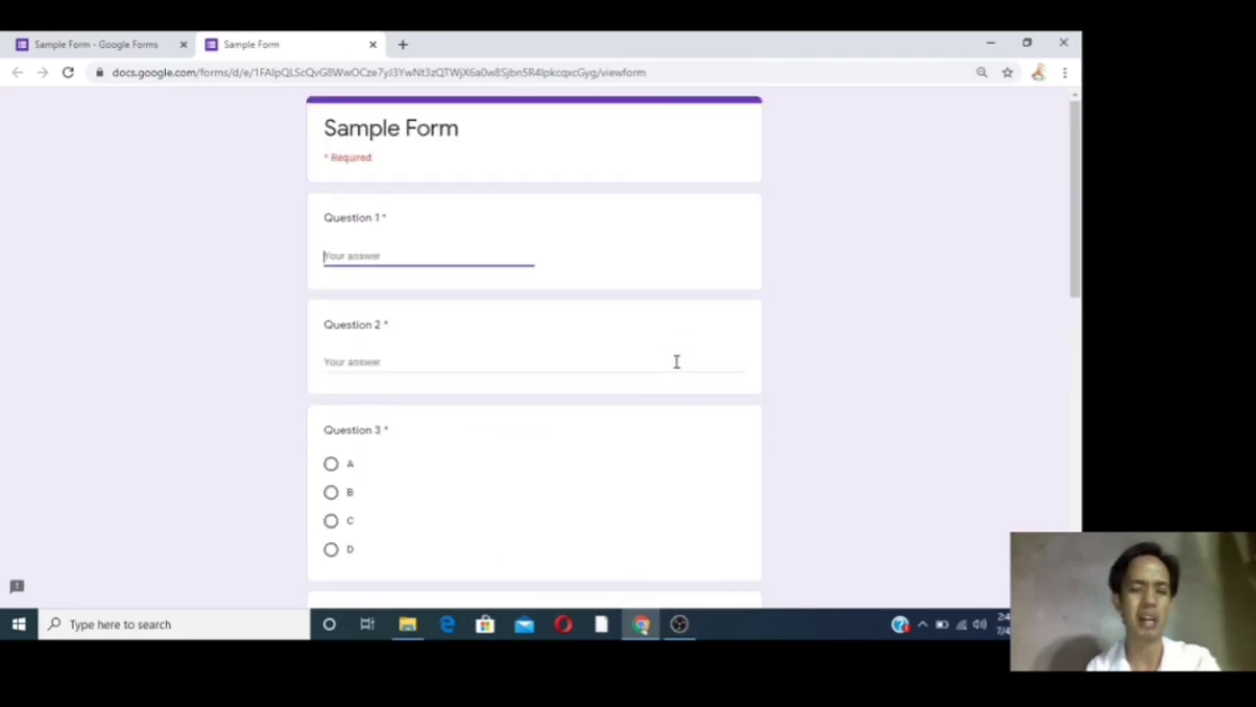
pyautogui.scroll(-5, 676, 360)
pyautogui.scroll(5, 676, 360)
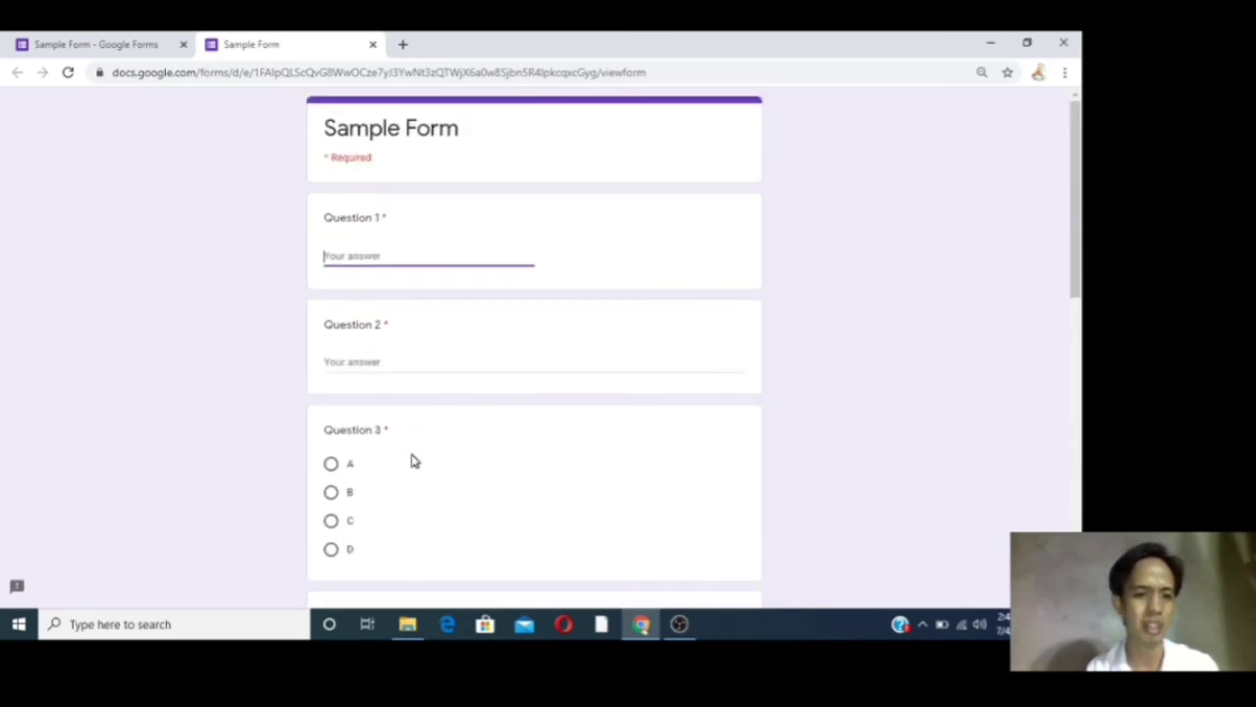
pyautogui.scroll(-2, 412, 461)
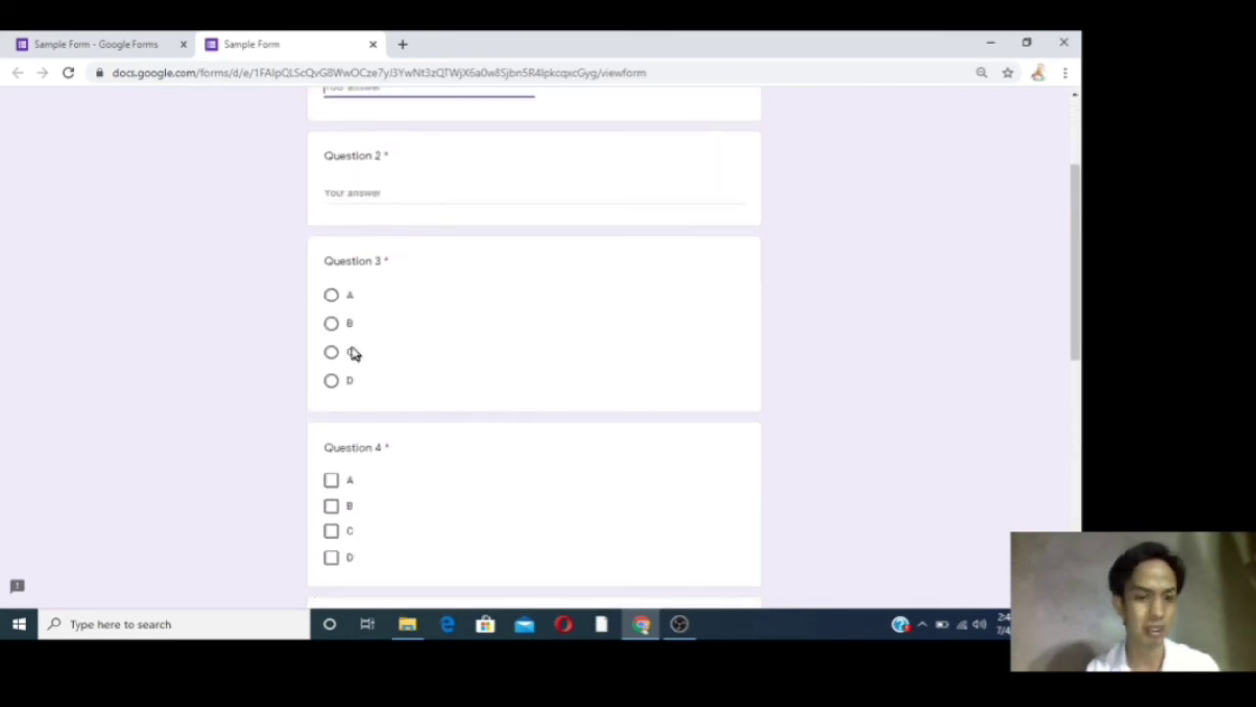
pyautogui.scroll(-6, 418, 460)
pyautogui.scroll(1, 417, 461)
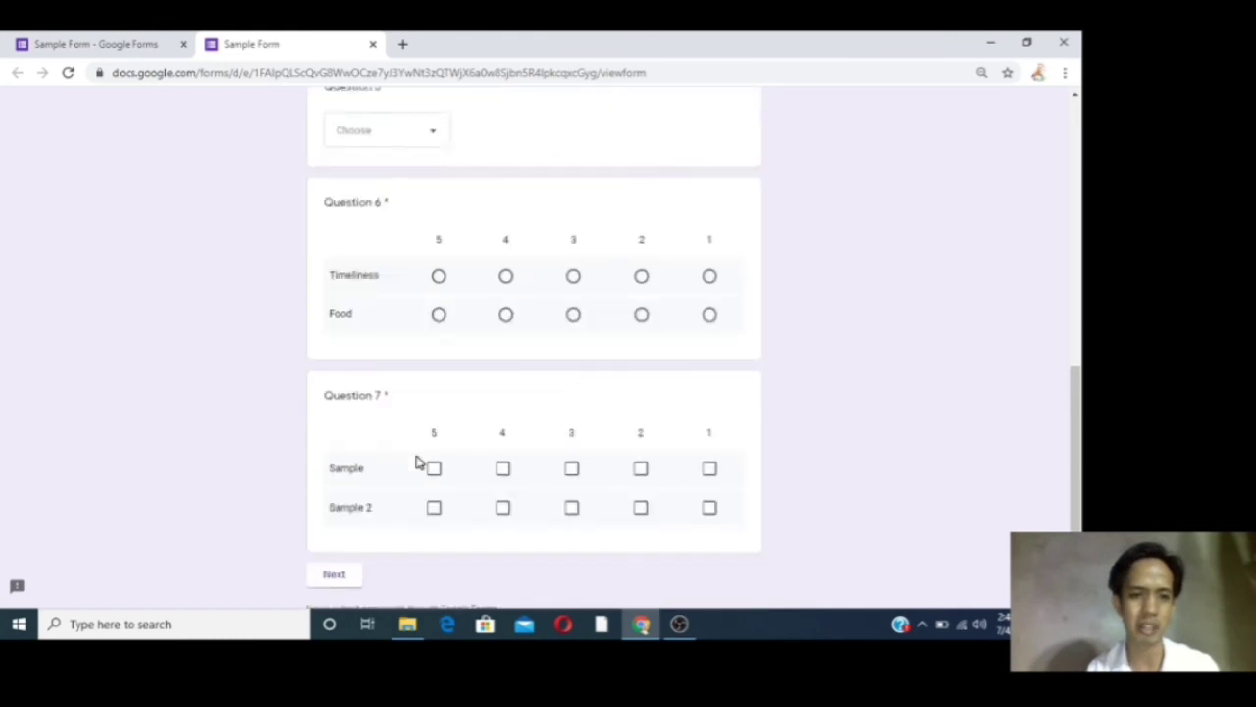
pyautogui.scroll(2, 417, 461)
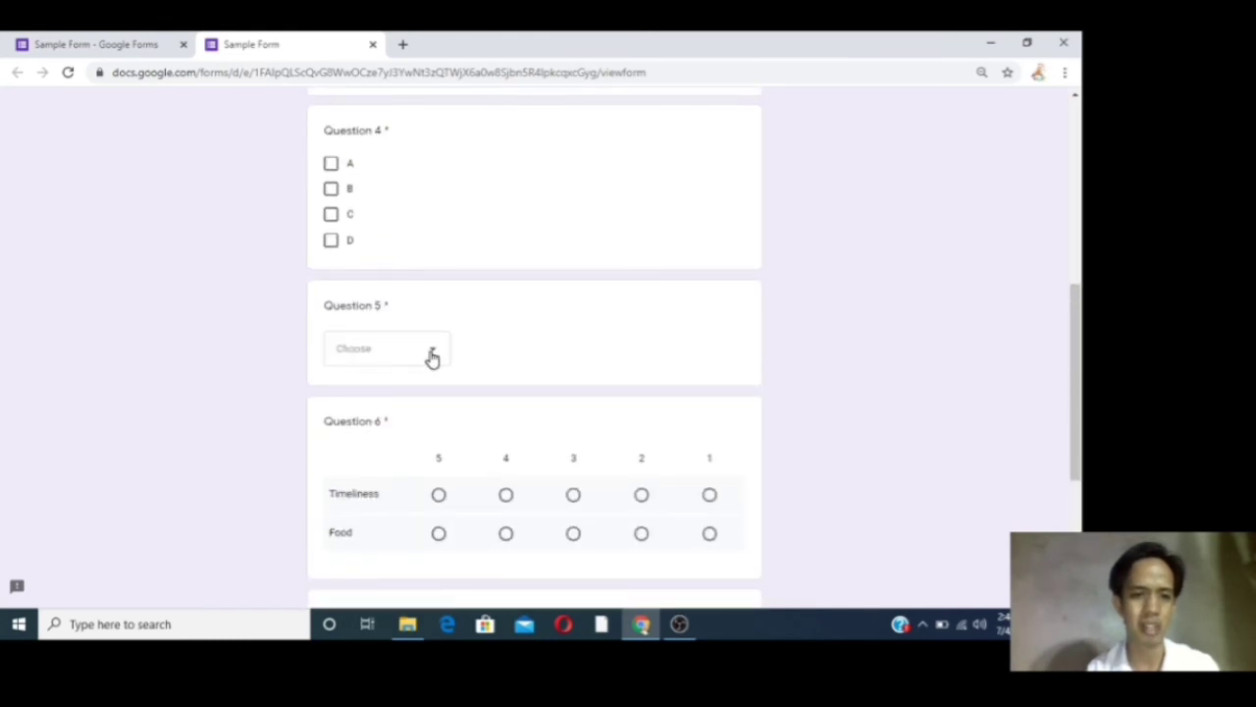
pyautogui.click(432, 353)
pyautogui.click(432, 358)
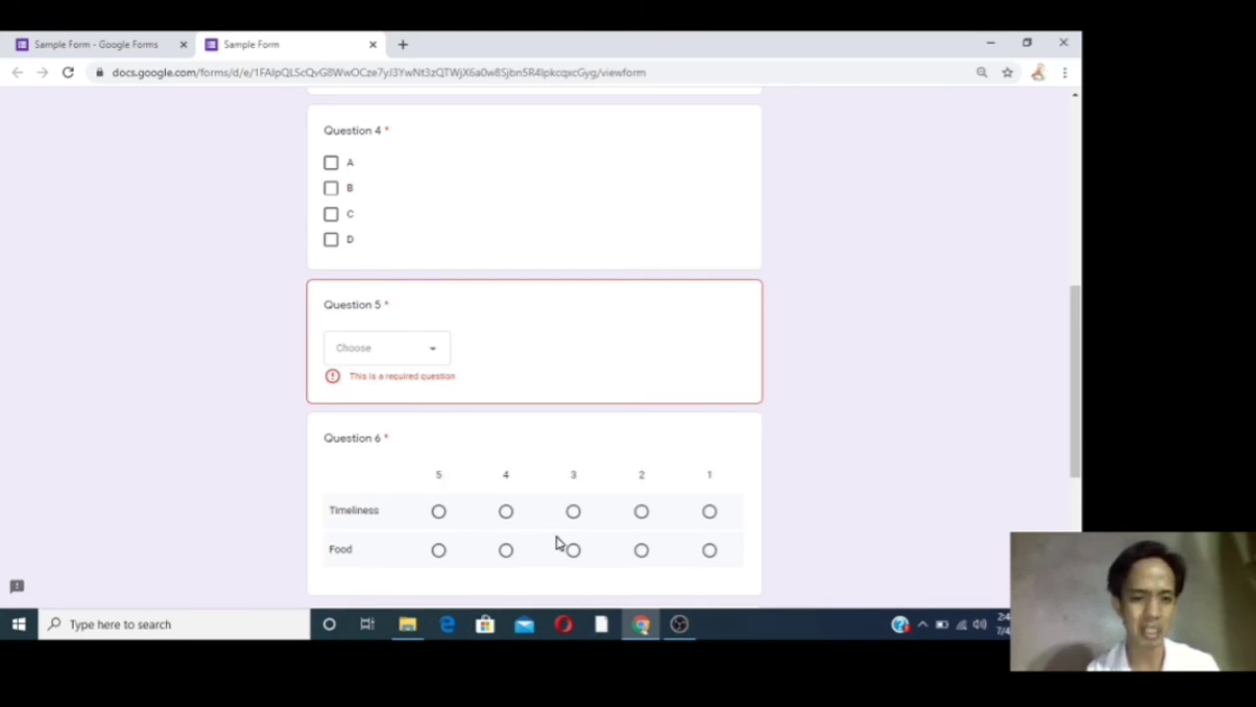
pyautogui.scroll(-3, 557, 542)
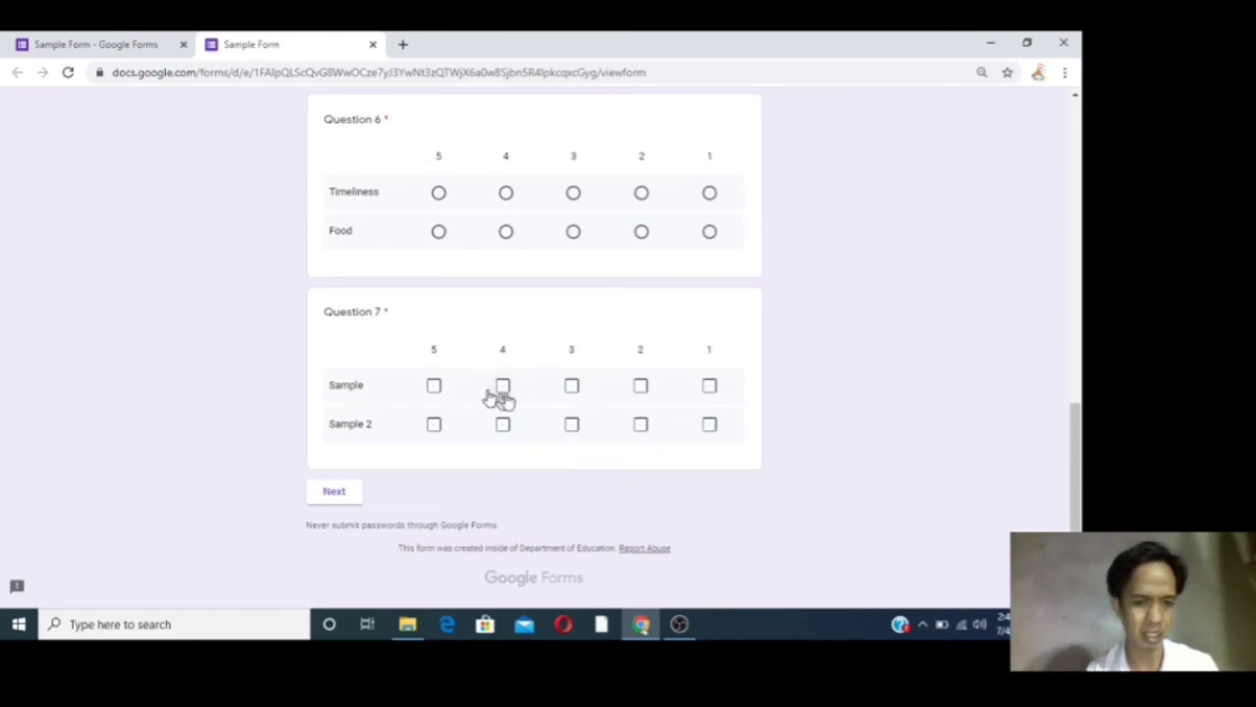
# Answer Question 1 with 'sam', Question 2 with 'sample', and choose B for Question 3
pyautogui.click(331, 493)
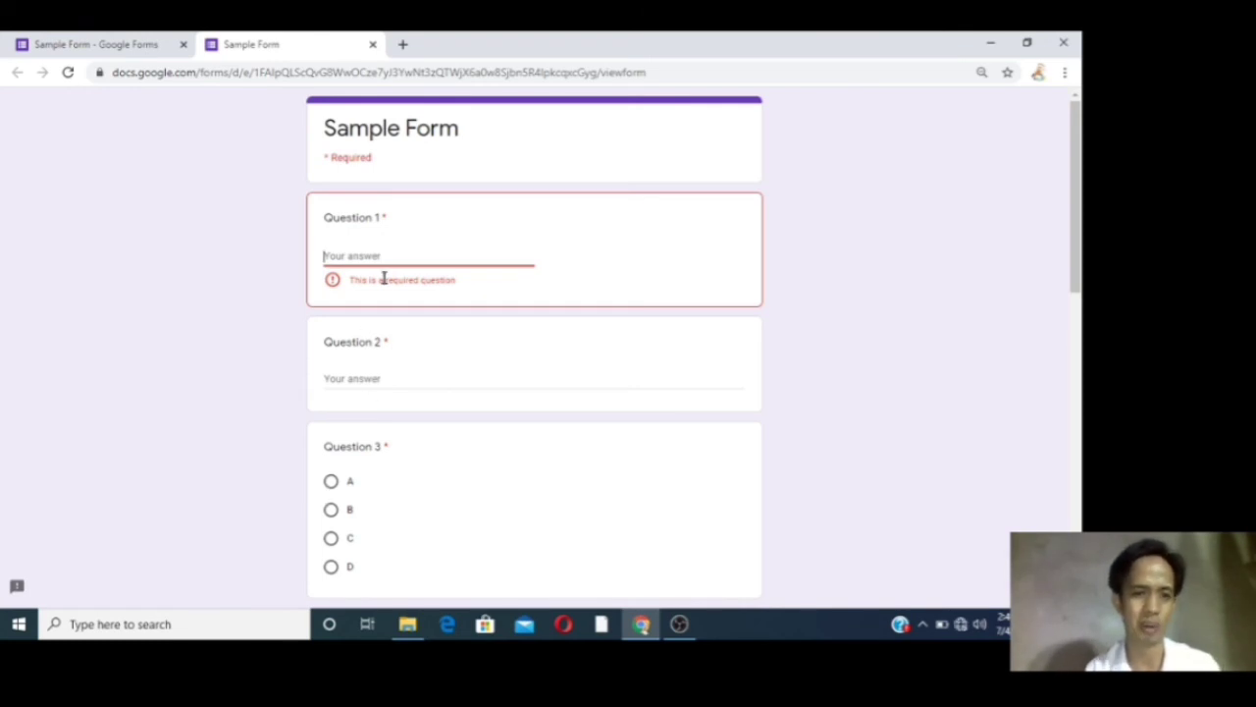
pyautogui.click(363, 257)
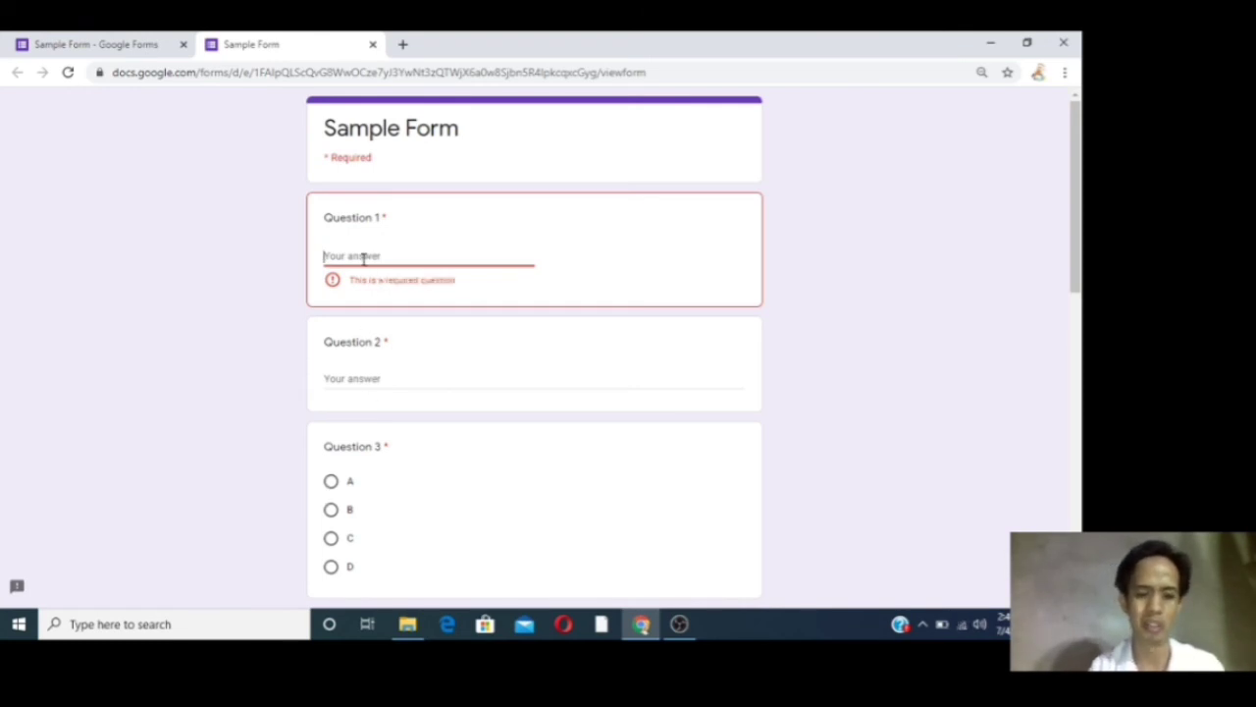
pyautogui.write('sample')
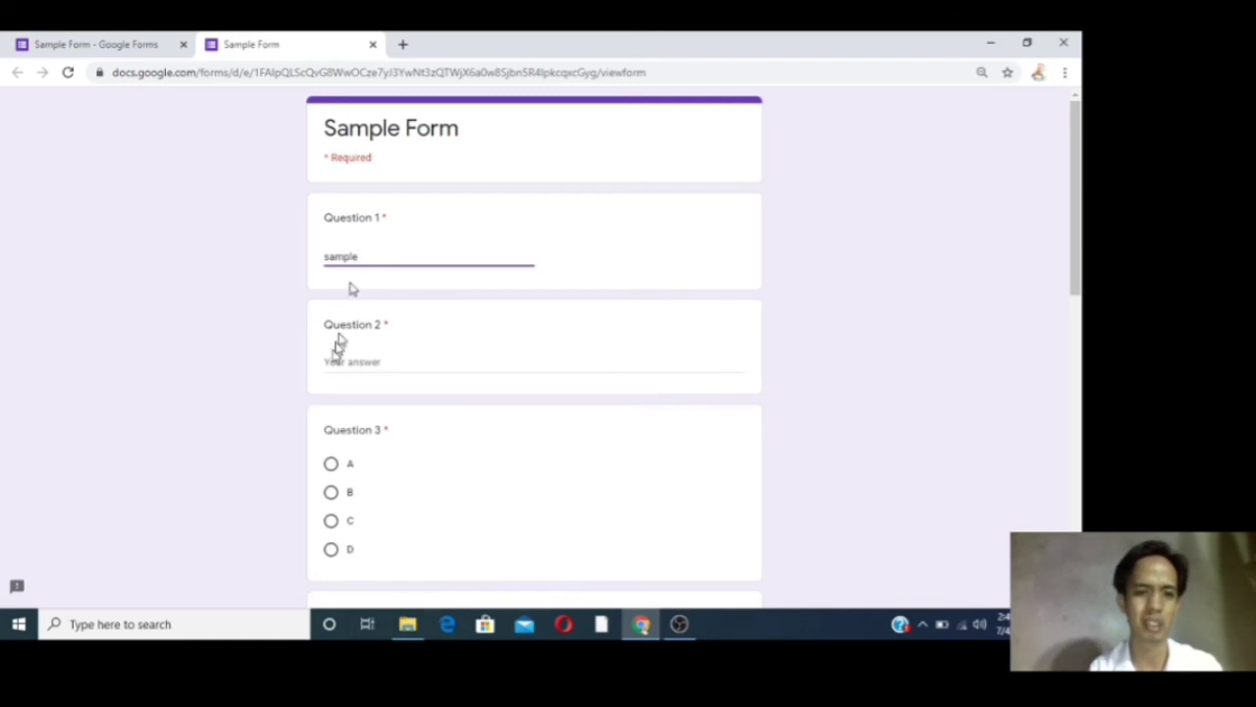
pyautogui.click(343, 364)
pyautogui.write('sa')
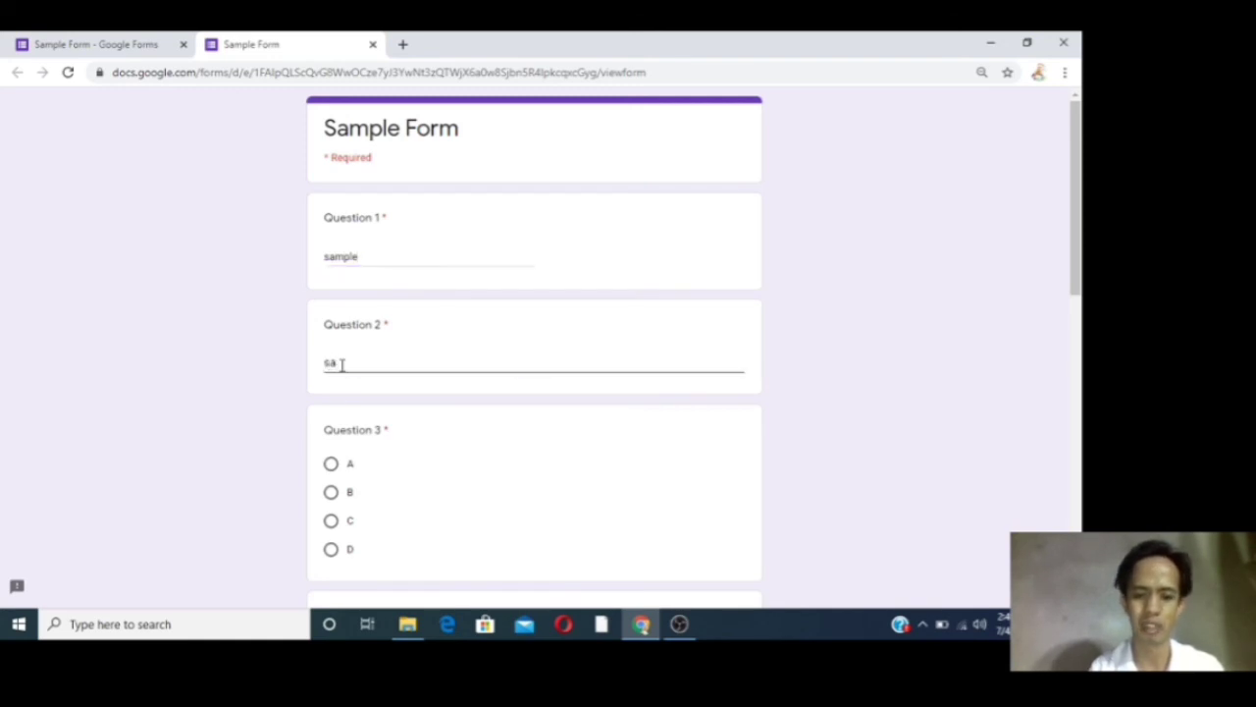
pyautogui.write('mple')
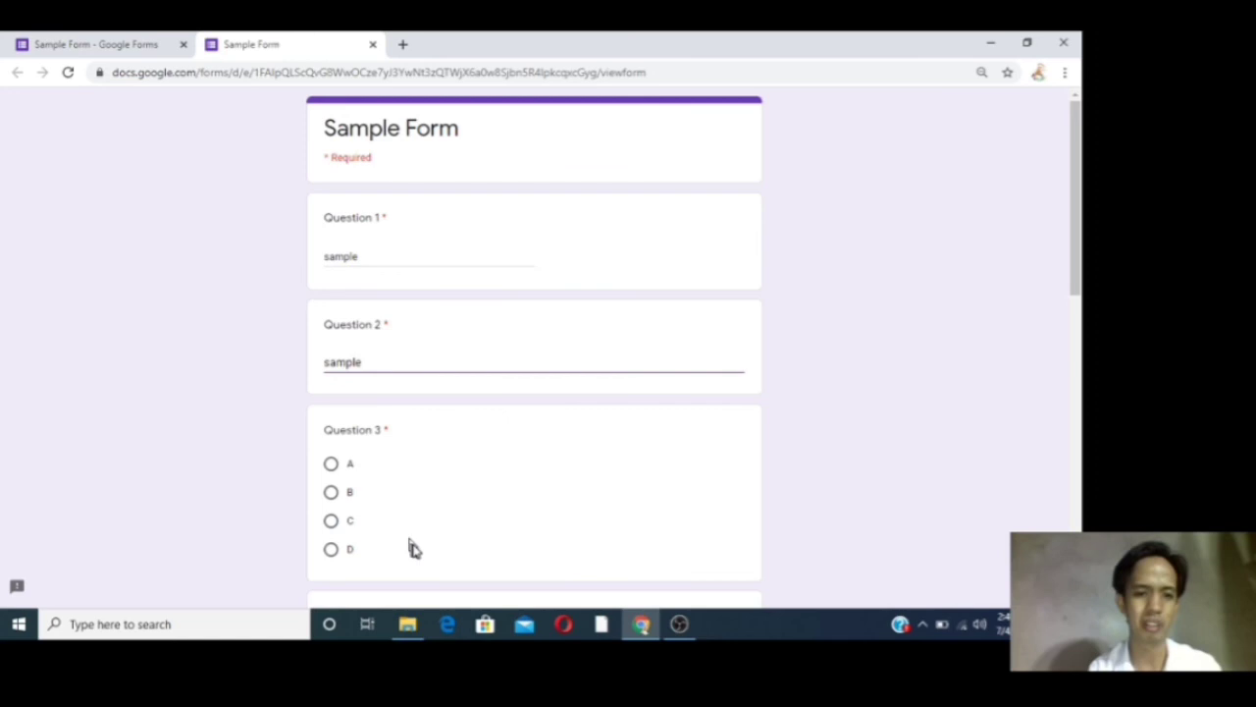
pyautogui.click(333, 493)
pyautogui.scroll(-5, 507, 484)
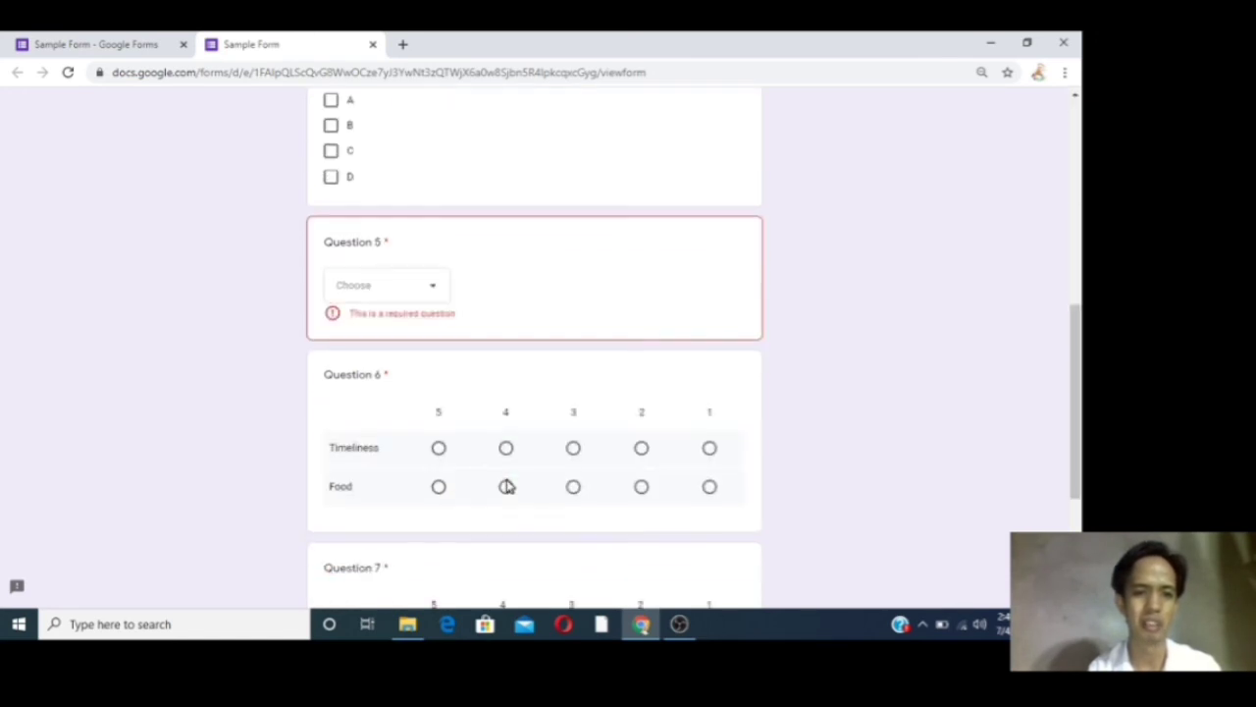
# Tick options C, A and D in Question 4 and pick B for Question 5
pyautogui.click(331, 150)
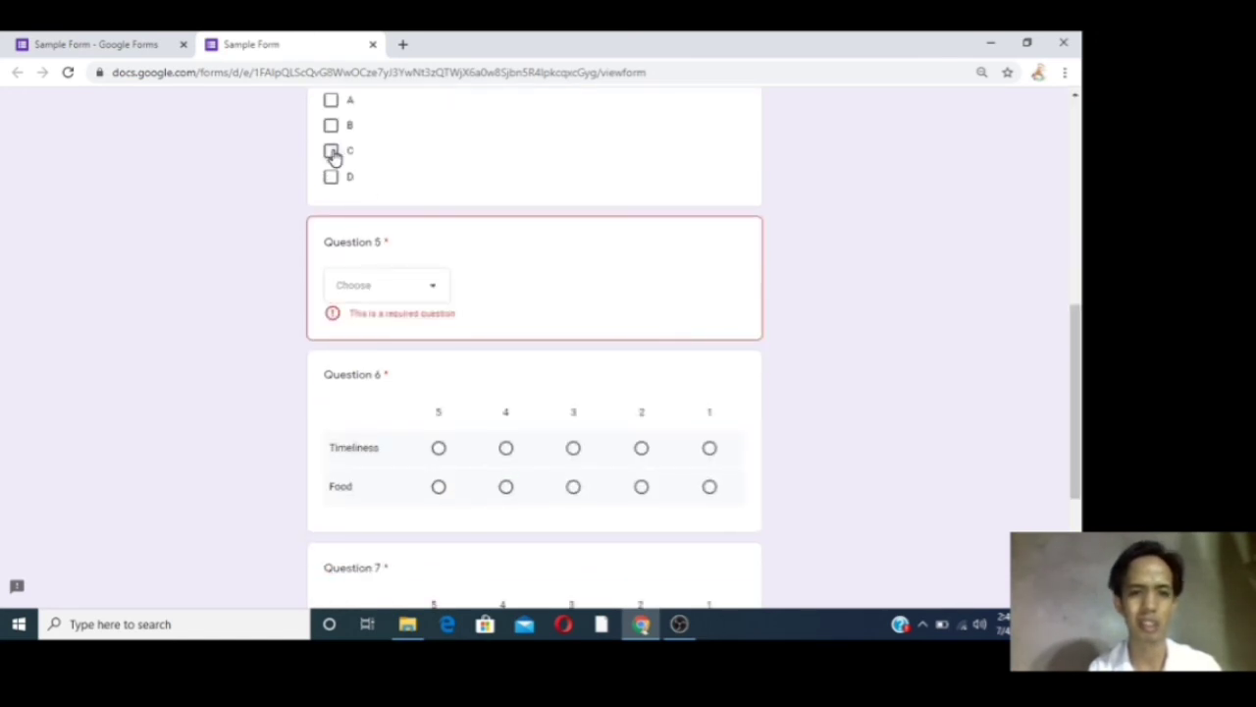
pyautogui.click(330, 99)
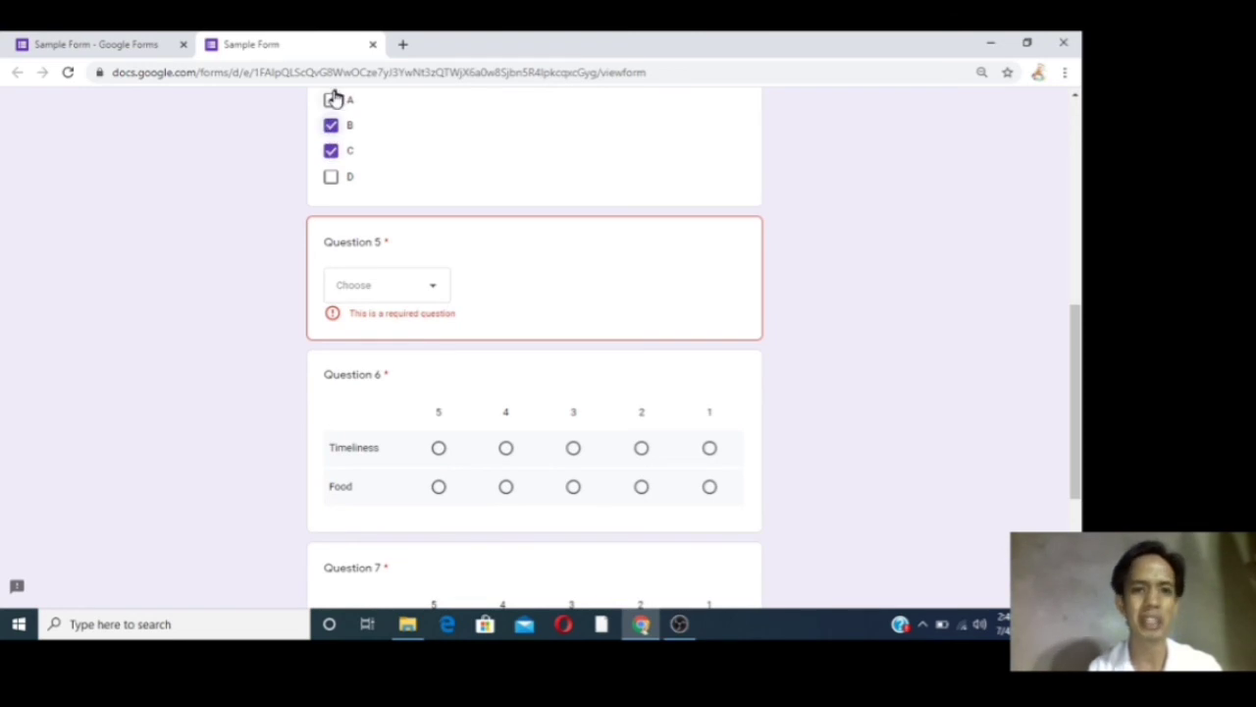
pyautogui.click(330, 176)
pyautogui.click(412, 287)
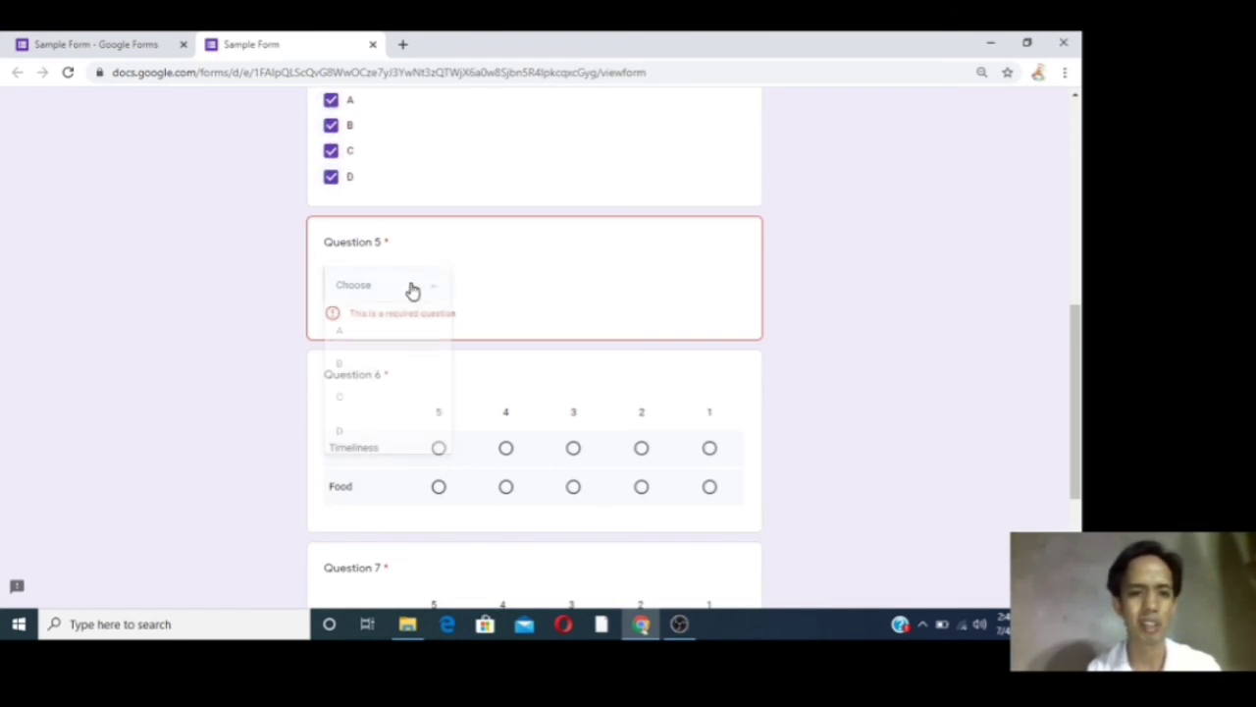
pyautogui.click(350, 378)
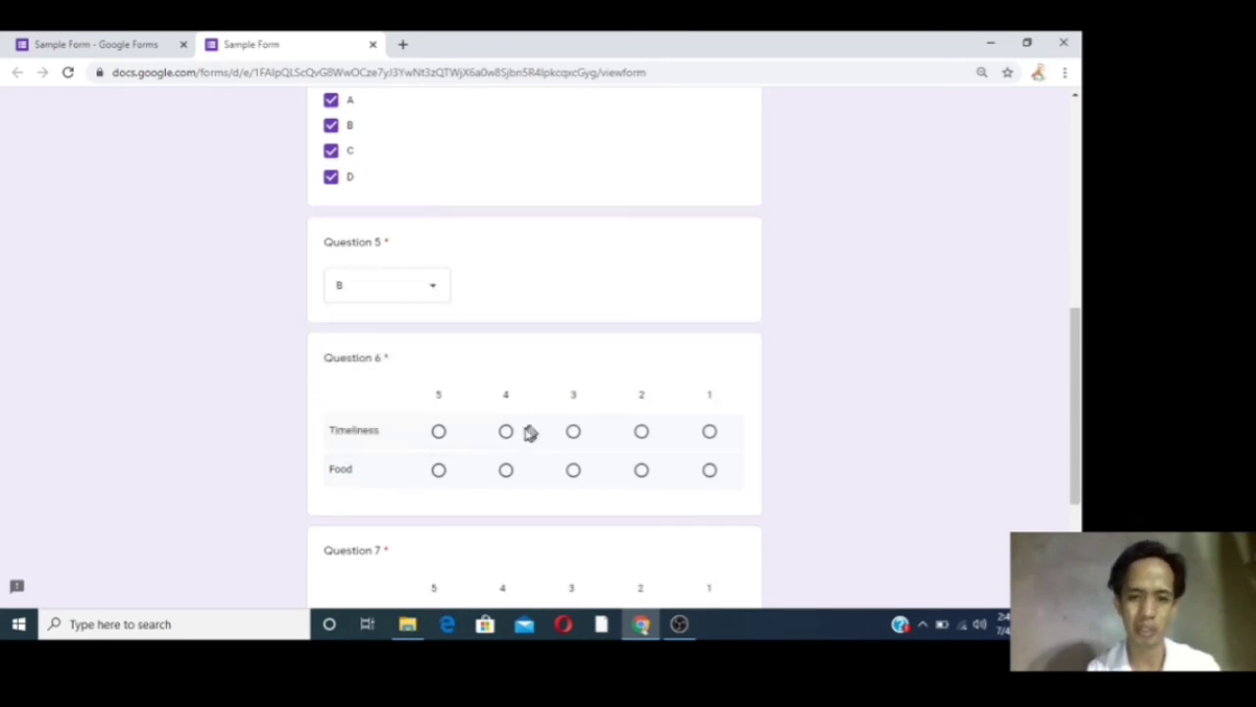
# Rate Timeliness 4 and Food 5, mark Sample 5 and Sample 2 4, then submit from section 2
pyautogui.click(505, 432)
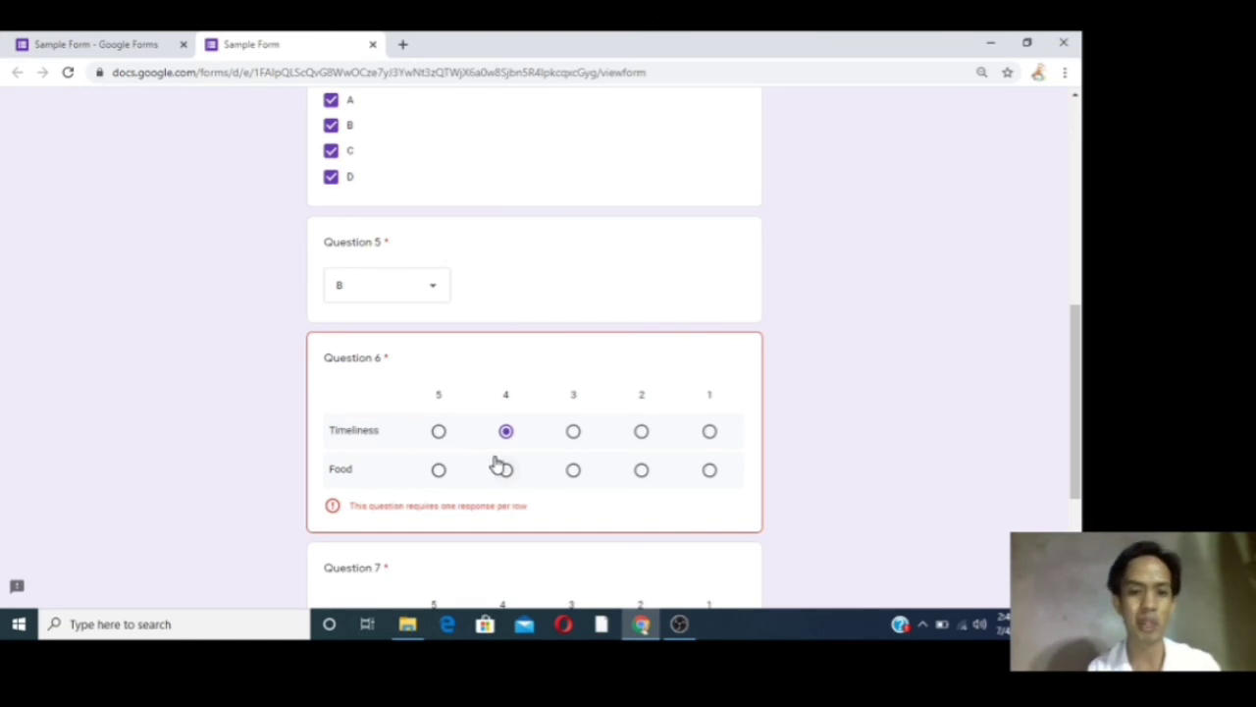
pyautogui.click(440, 471)
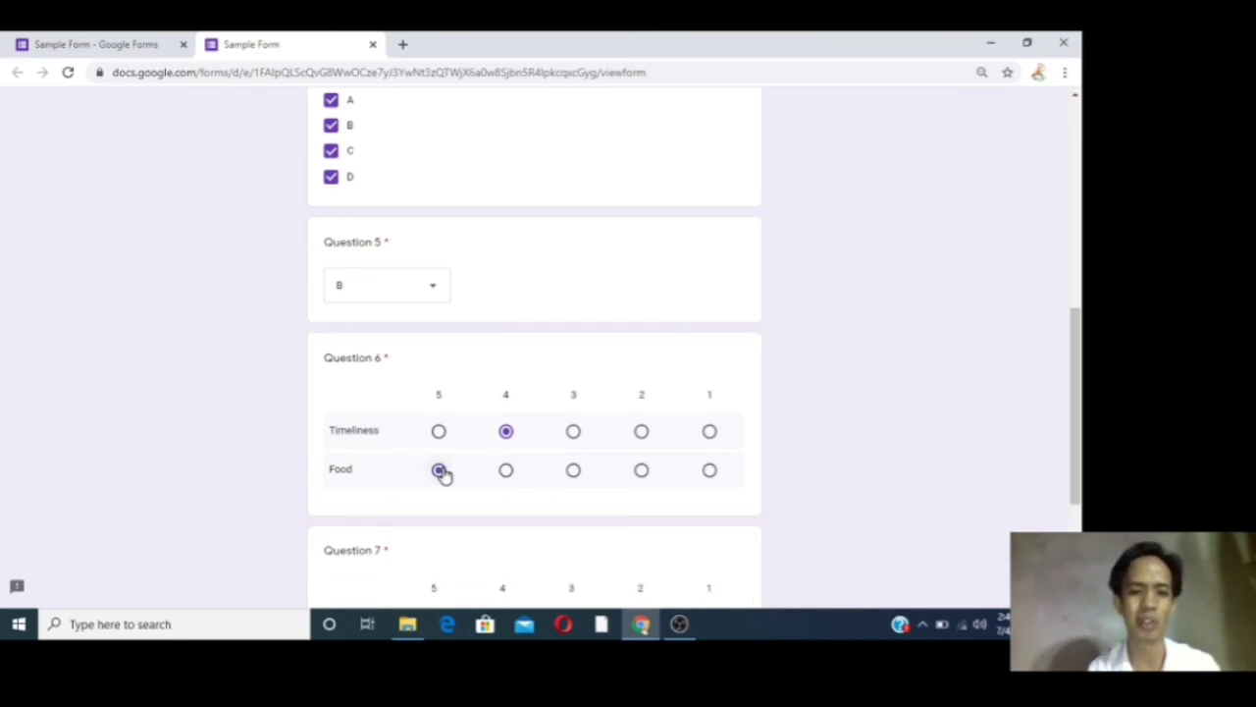
pyautogui.scroll(-3, 636, 469)
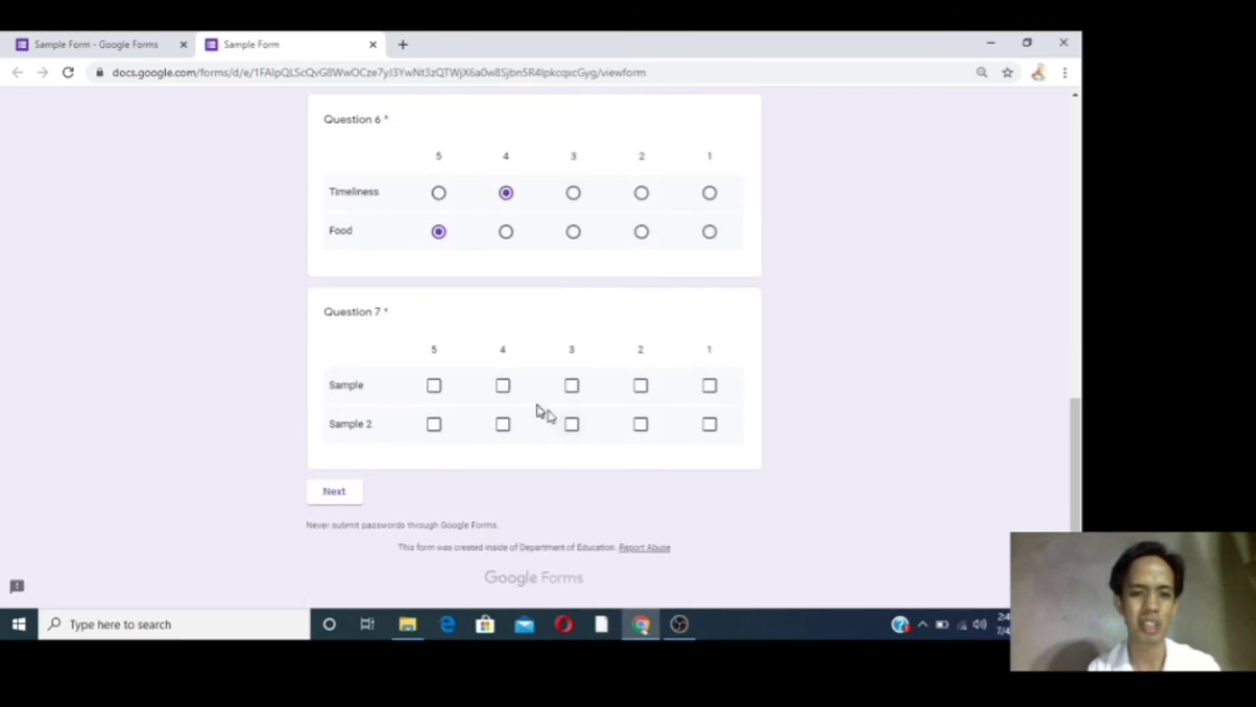
pyautogui.click(435, 386)
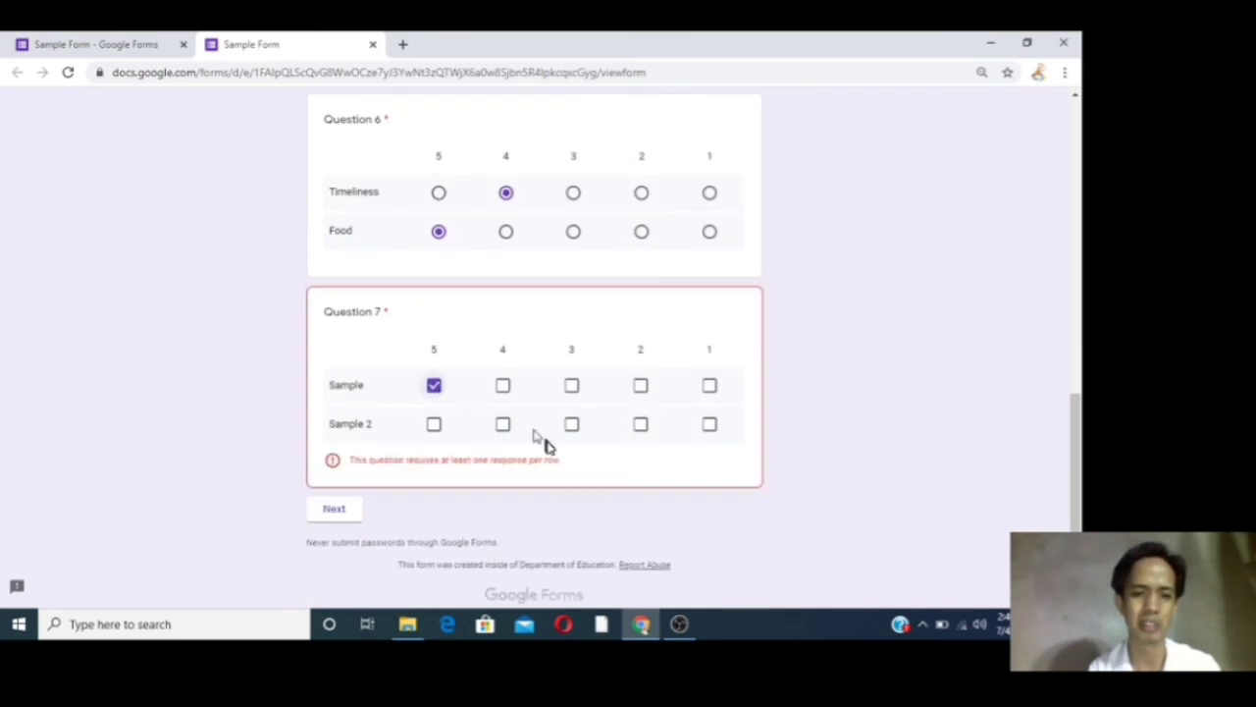
pyautogui.click(503, 425)
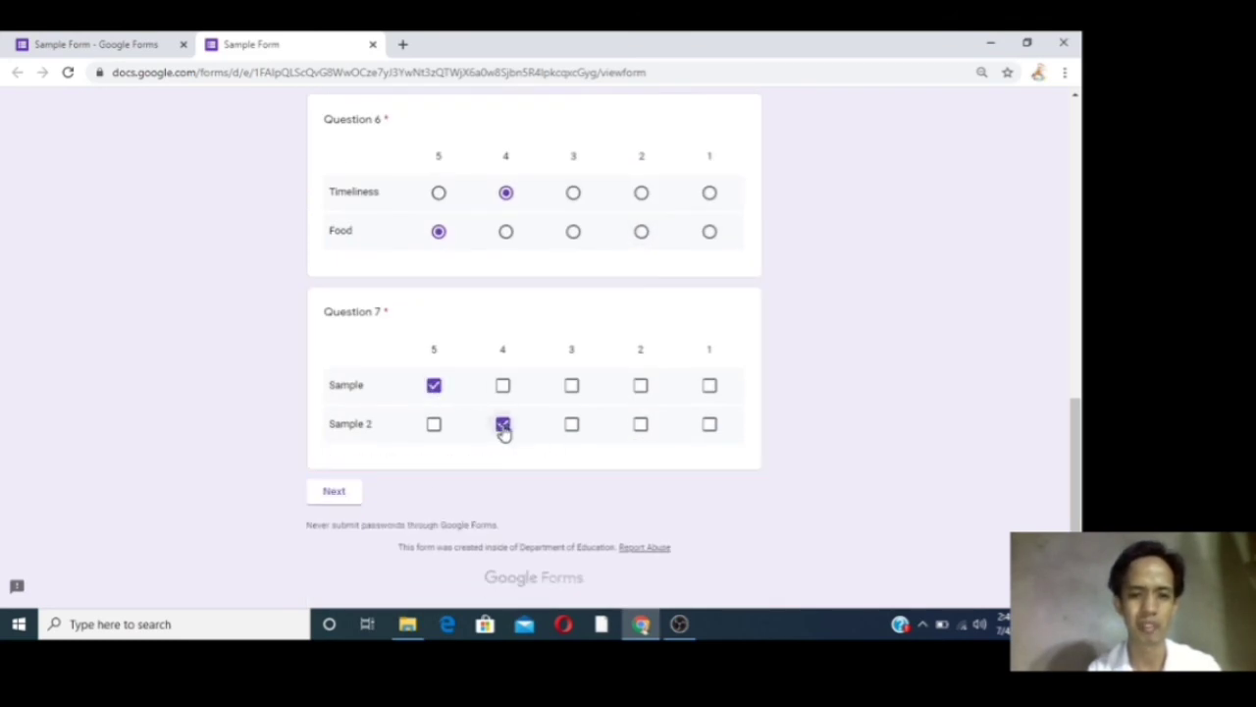
pyautogui.click(332, 495)
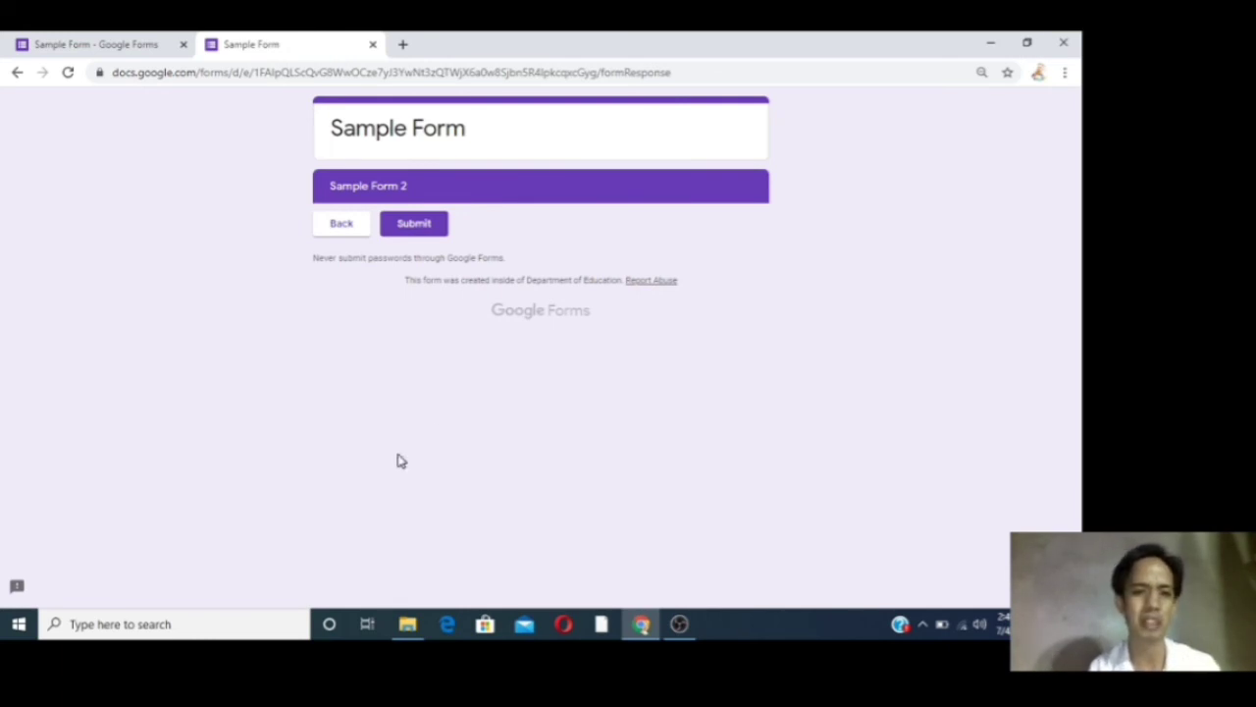
pyautogui.click(415, 226)
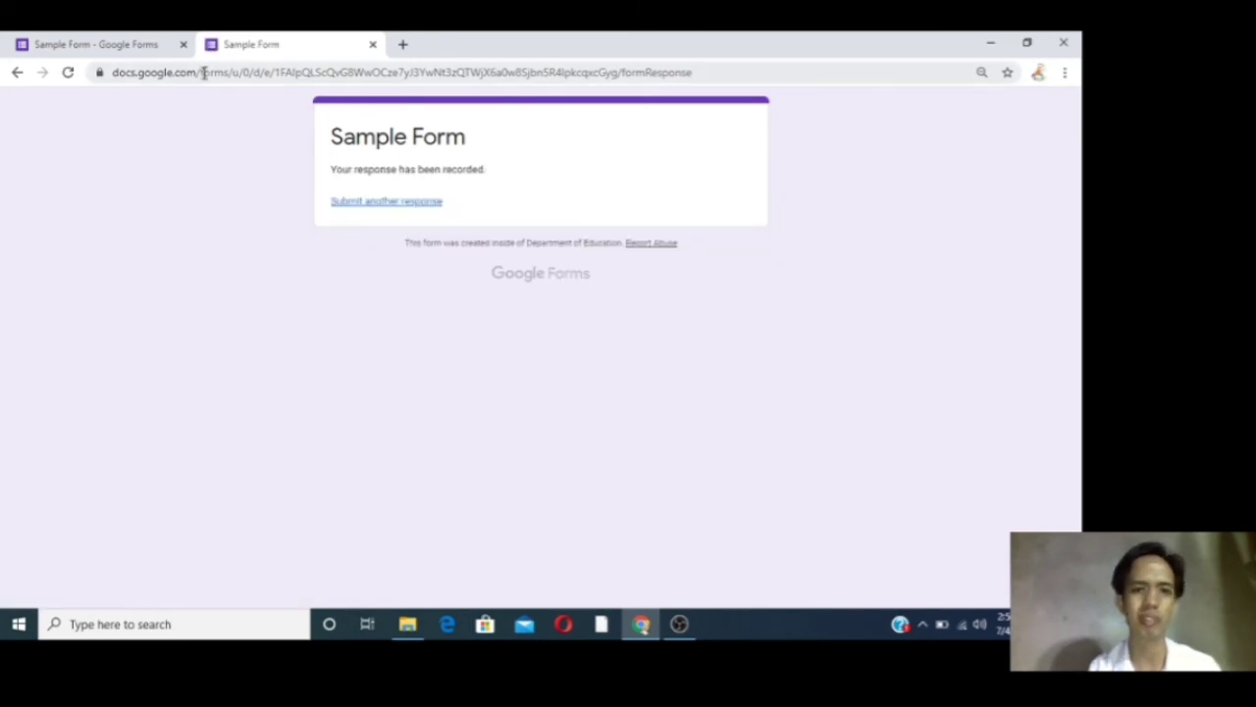
# Return to the Sample Form editor tab from the confirmation page
pyautogui.click(145, 50)
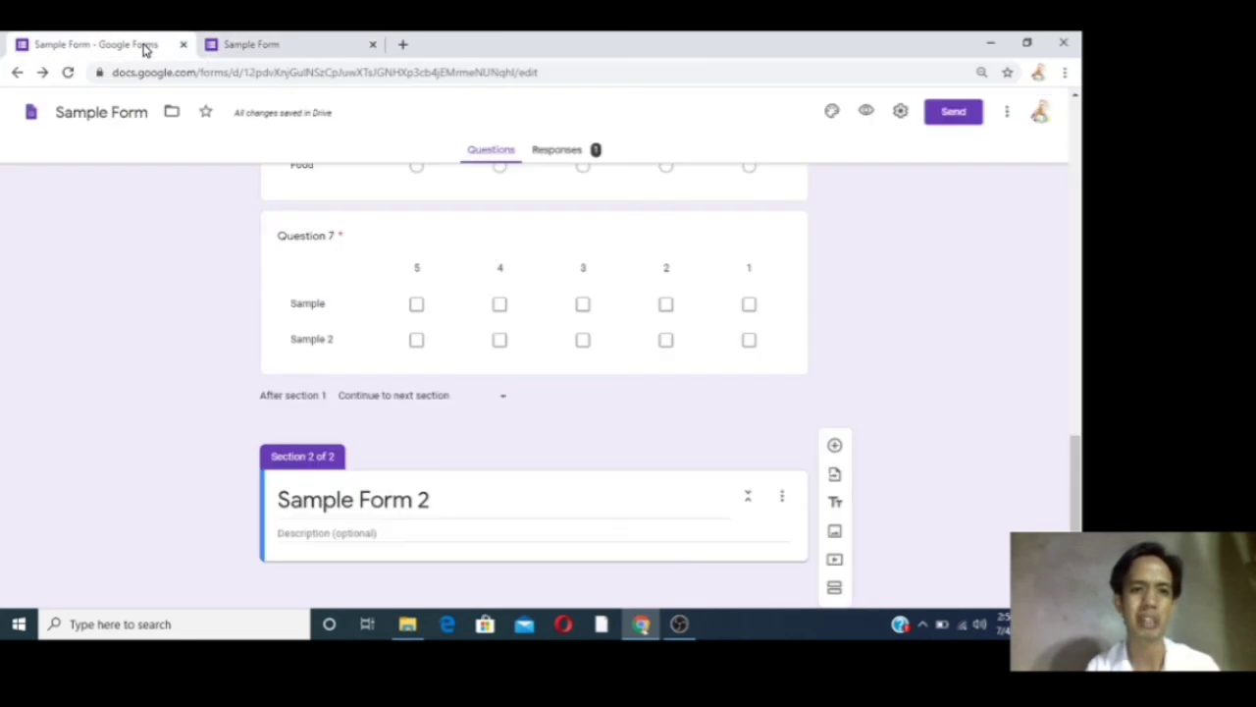
# Review the Responses summary showing 1 response and each question's chart or answers
pyautogui.click(555, 152)
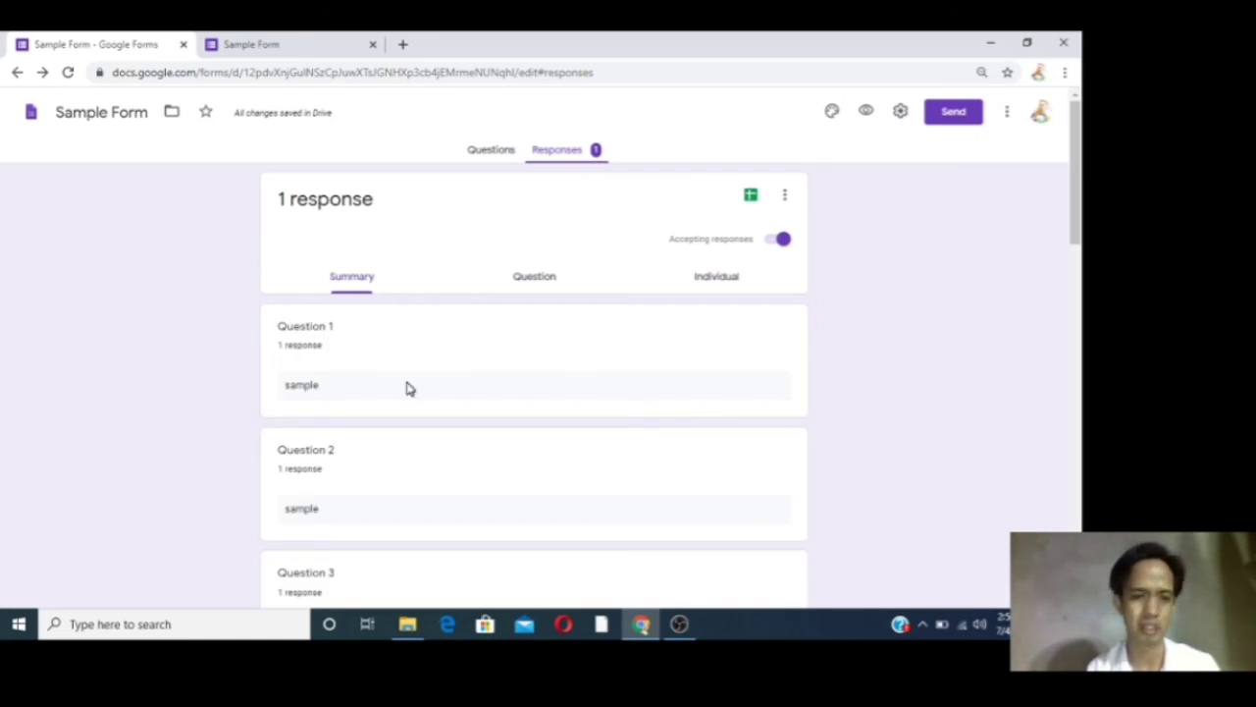
pyautogui.scroll(-2, 407, 387)
pyautogui.scroll(-6, 407, 387)
pyautogui.scroll(4, 407, 387)
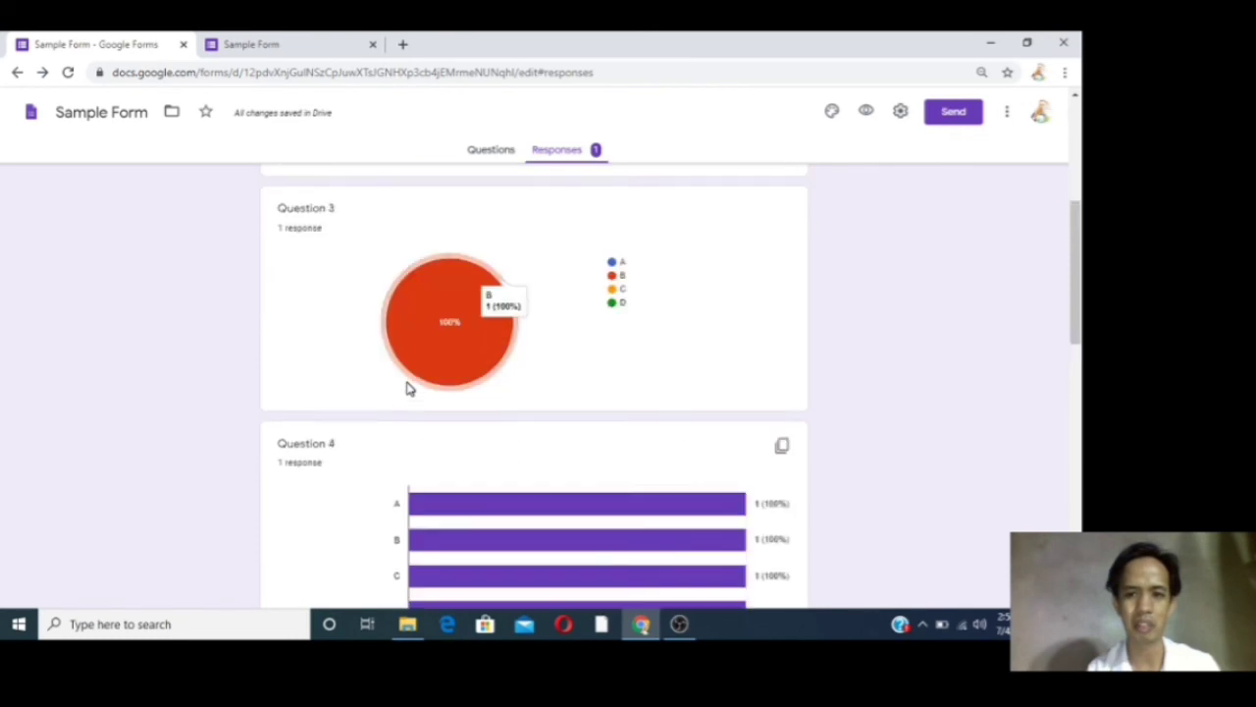
pyautogui.scroll(-2, 410, 388)
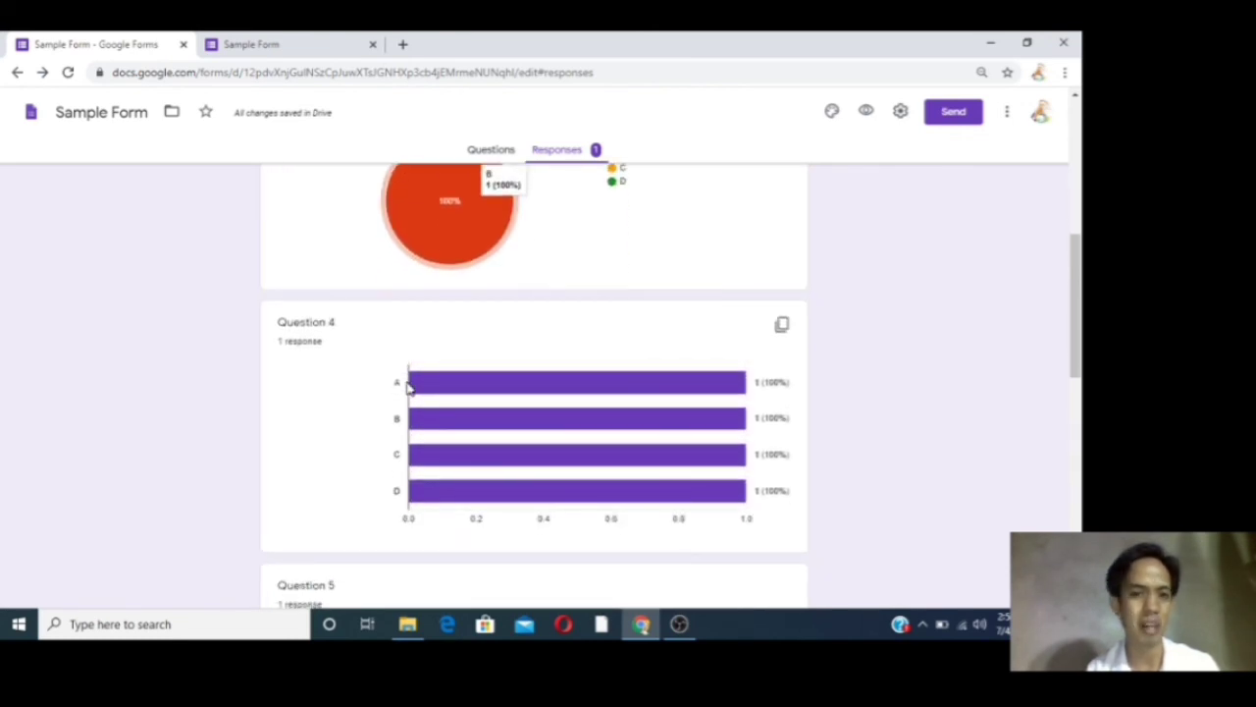
pyautogui.scroll(3, 410, 388)
pyautogui.scroll(-1, 410, 388)
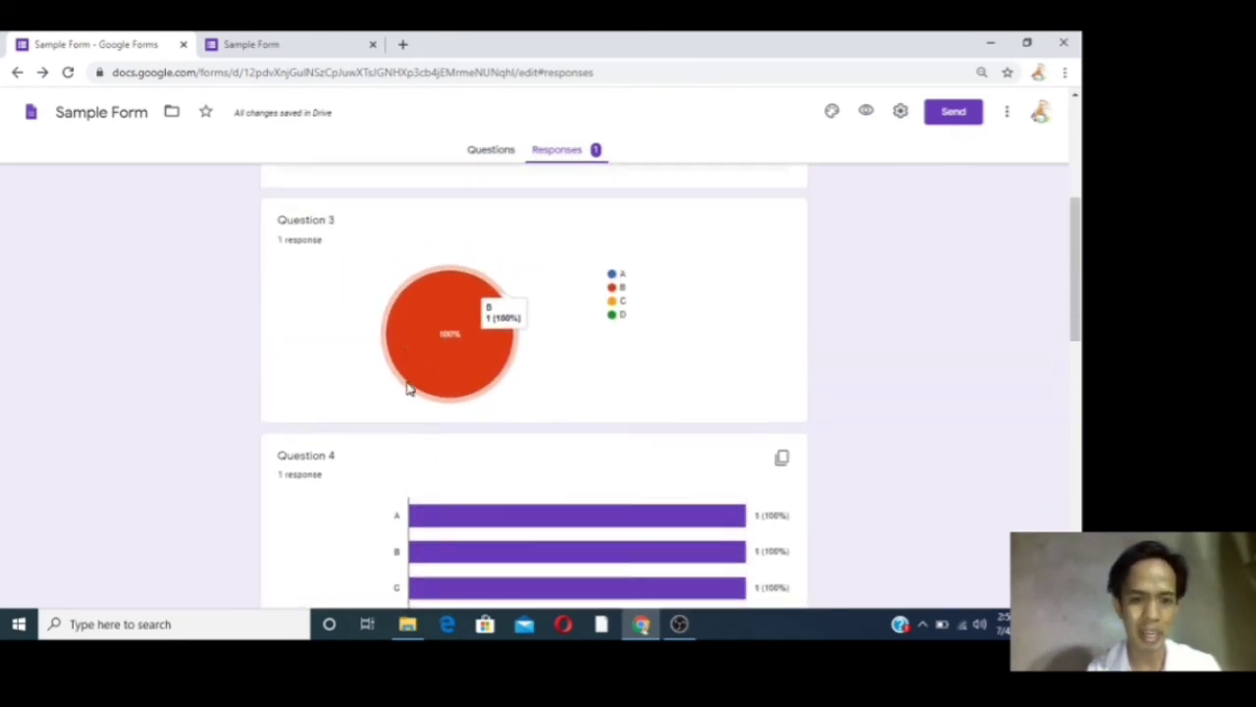
pyautogui.scroll(-4, 410, 387)
pyautogui.scroll(3, 409, 388)
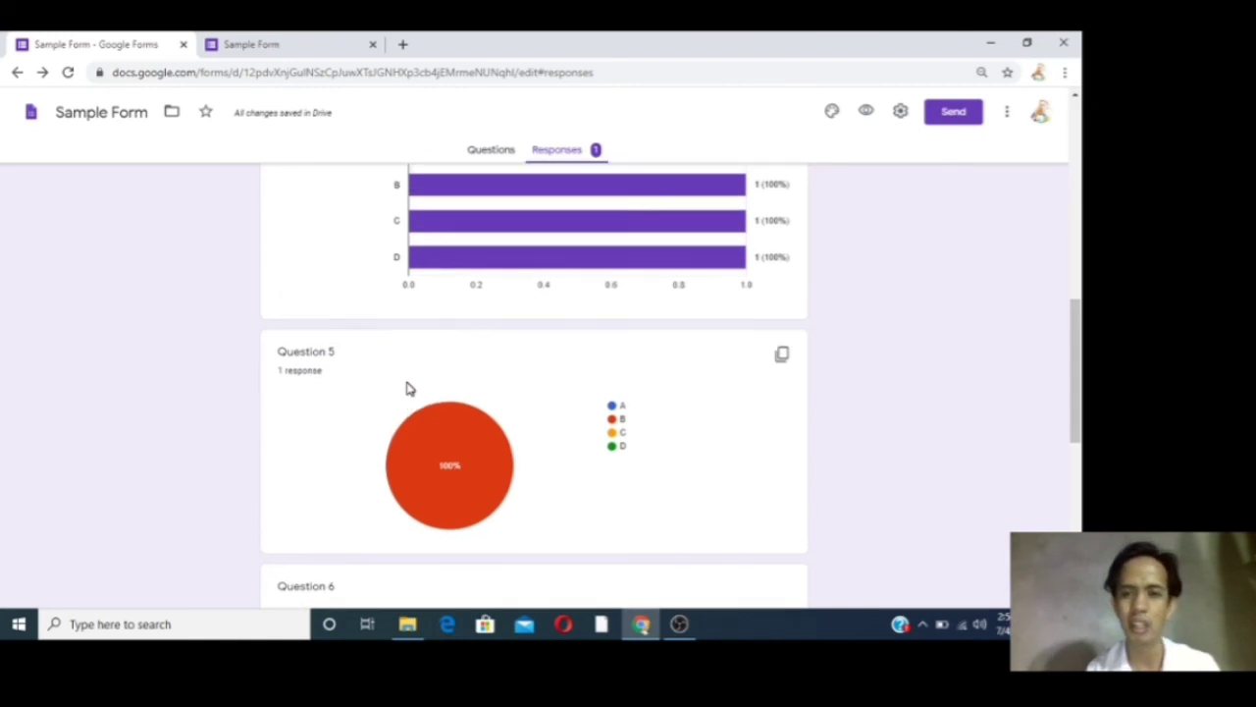
pyautogui.scroll(-3, 409, 388)
pyautogui.scroll(-1, 409, 387)
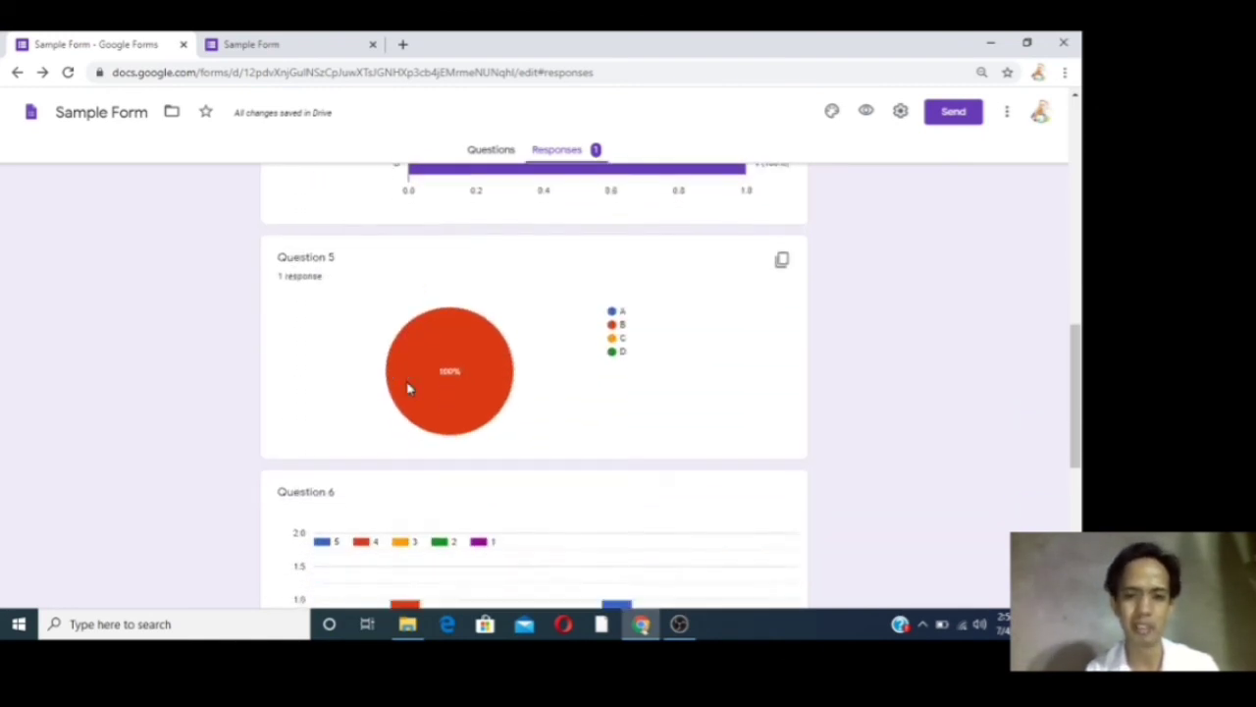
pyautogui.scroll(-4, 409, 387)
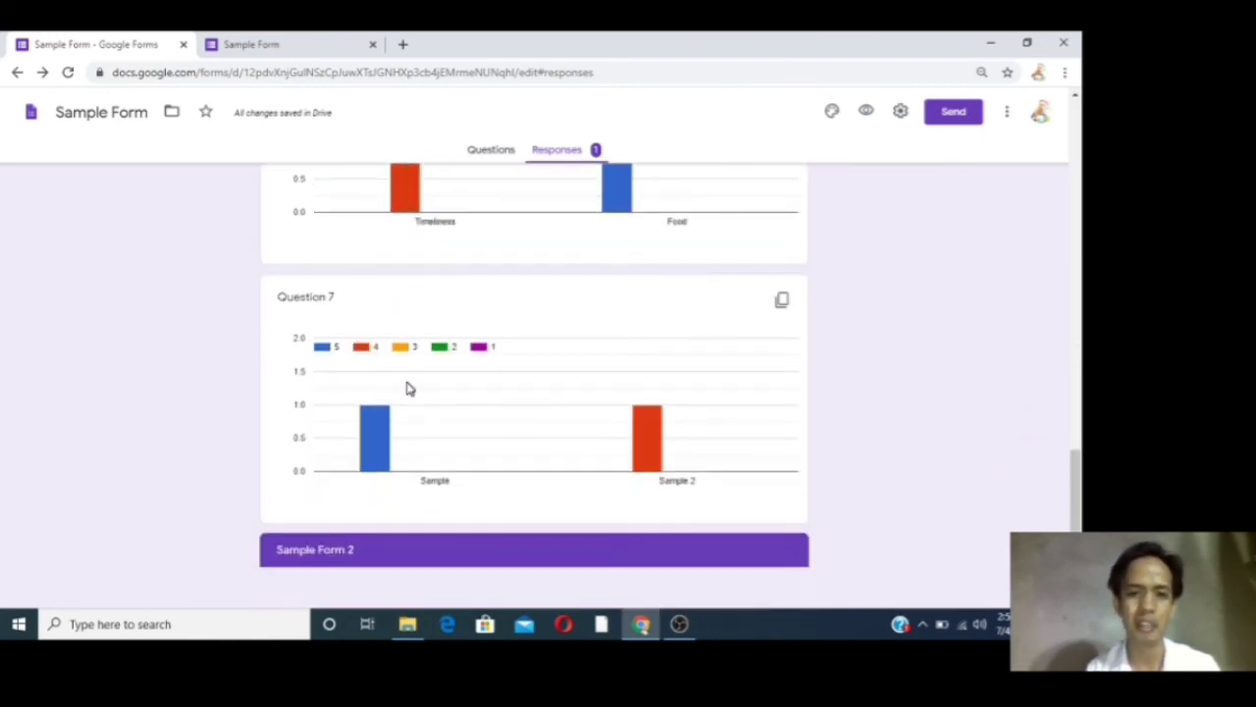
pyautogui.scroll(12, 410, 388)
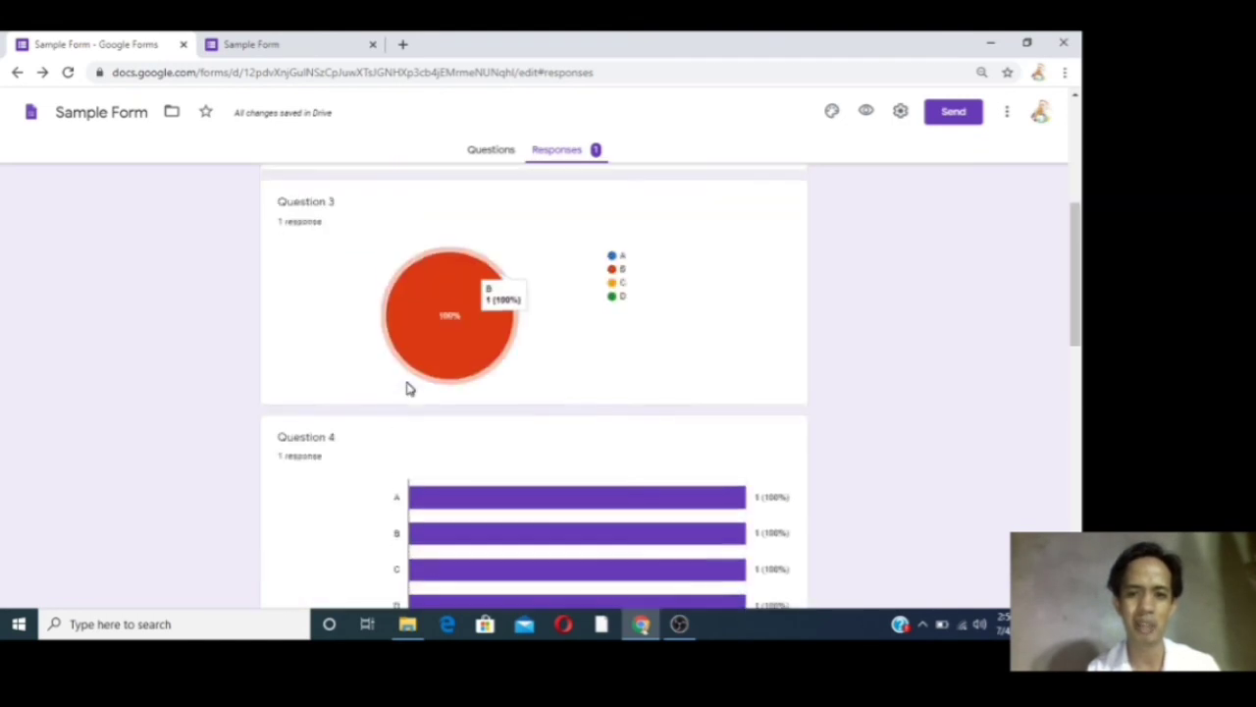
pyautogui.scroll(2, 409, 388)
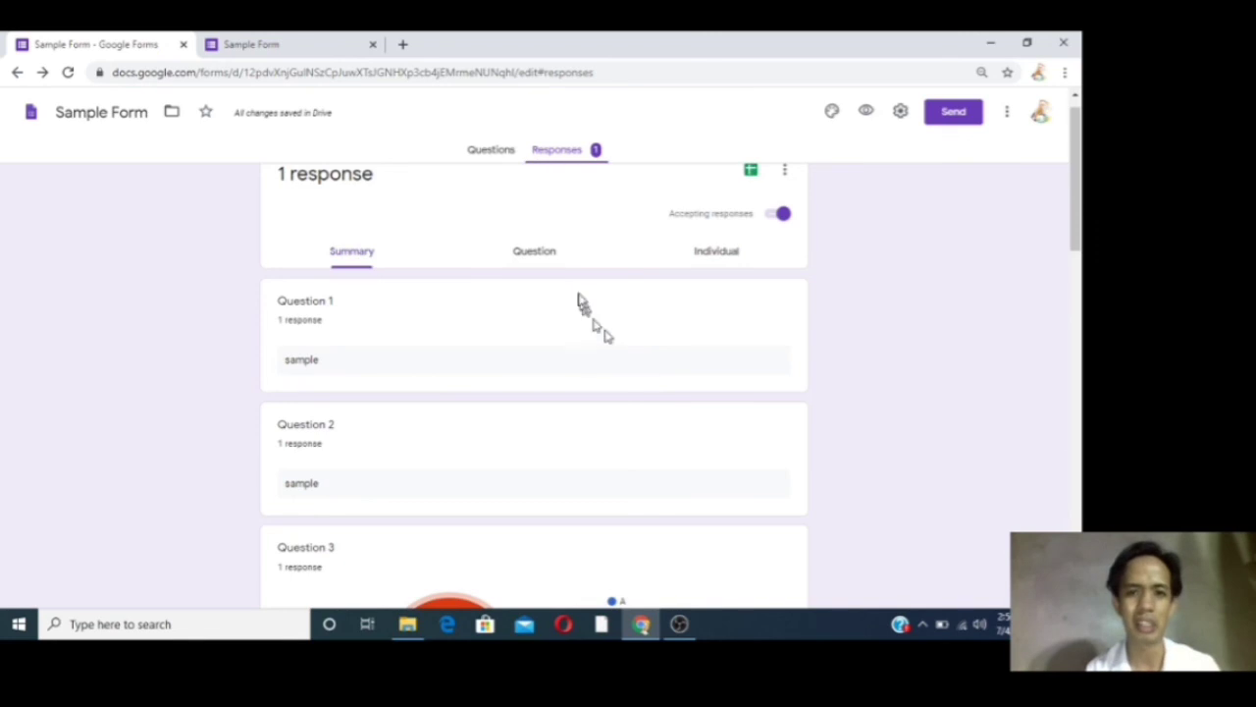
pyautogui.scroll(1, 577, 285)
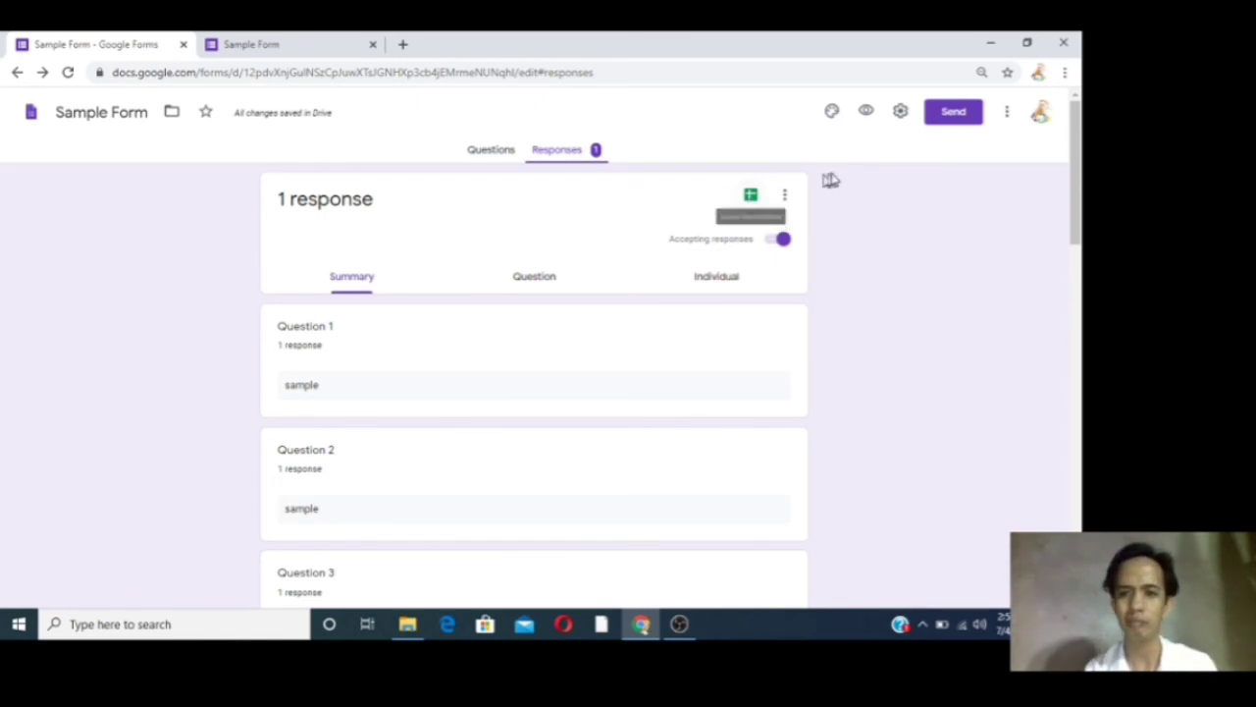
# In Settings, turn on email collection and a one-response-per-person limit, then save
pyautogui.click(900, 113)
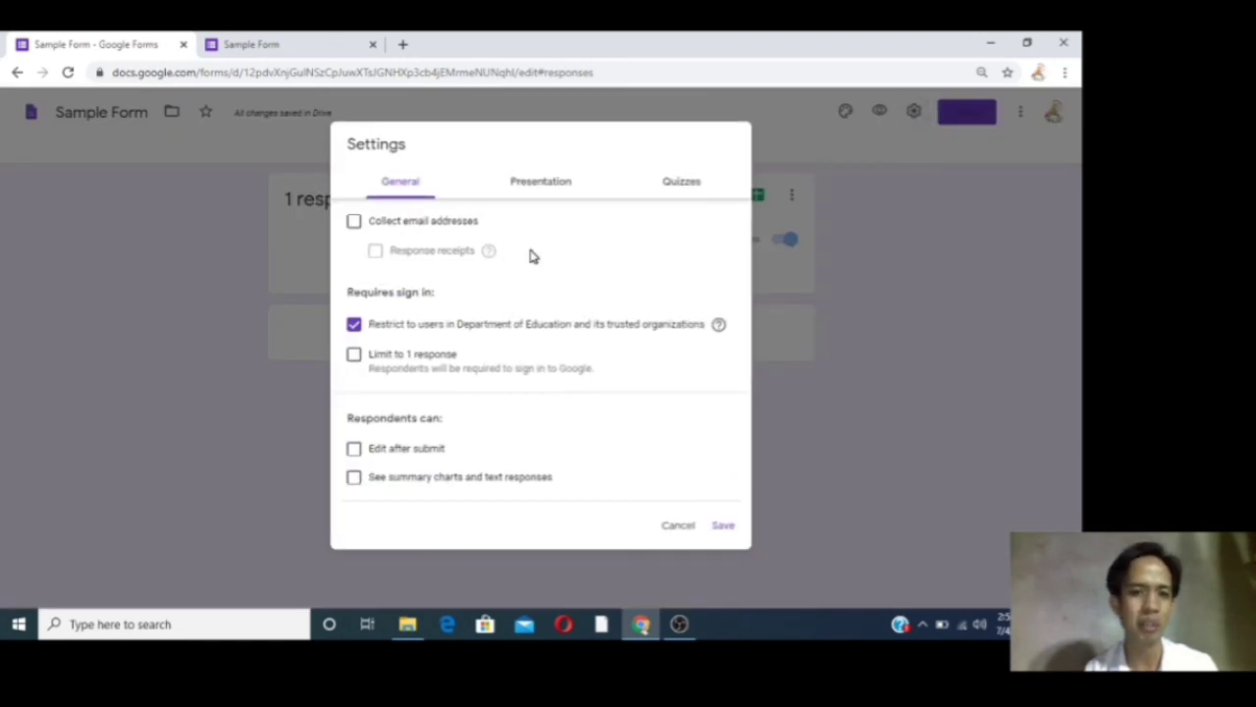
pyautogui.click(357, 221)
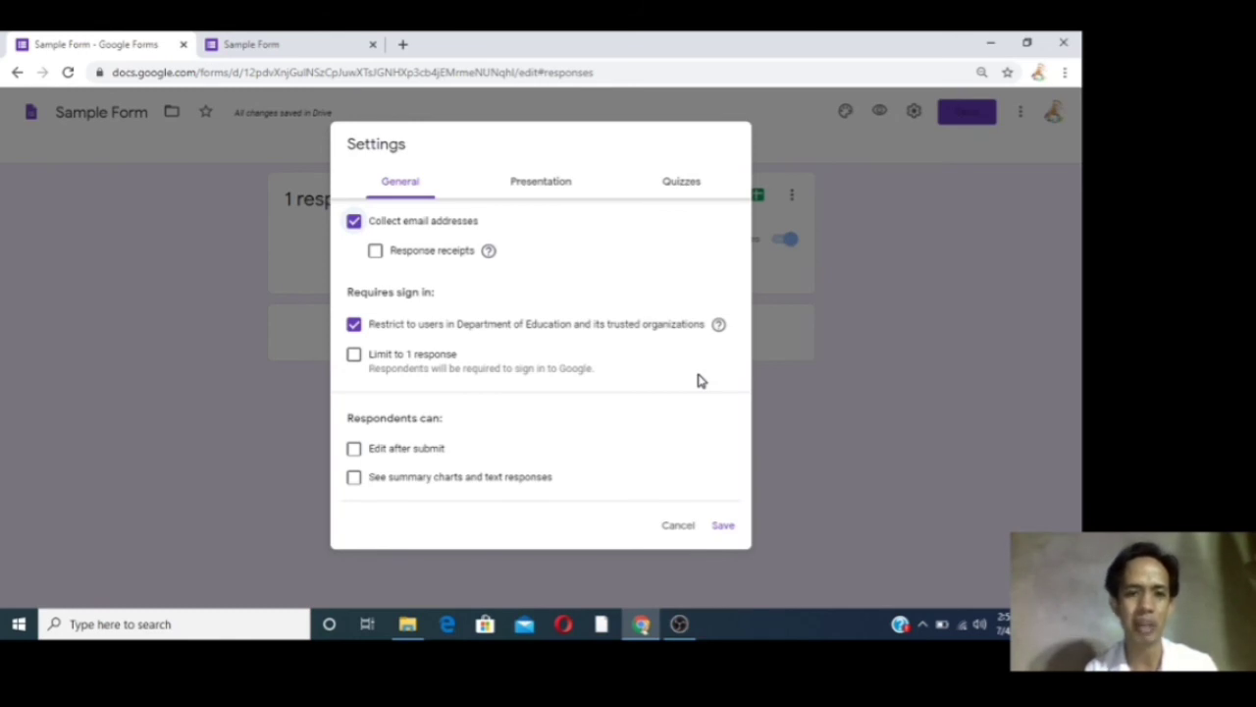
pyautogui.click(355, 357)
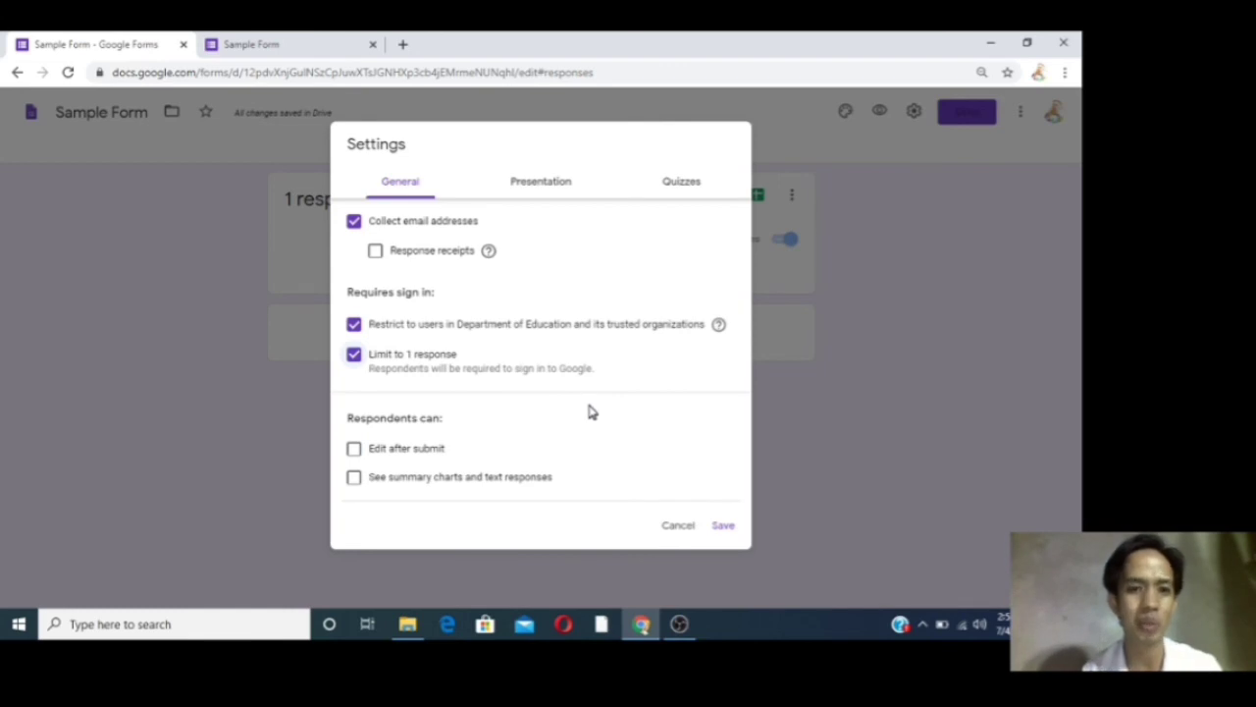
pyautogui.click(354, 354)
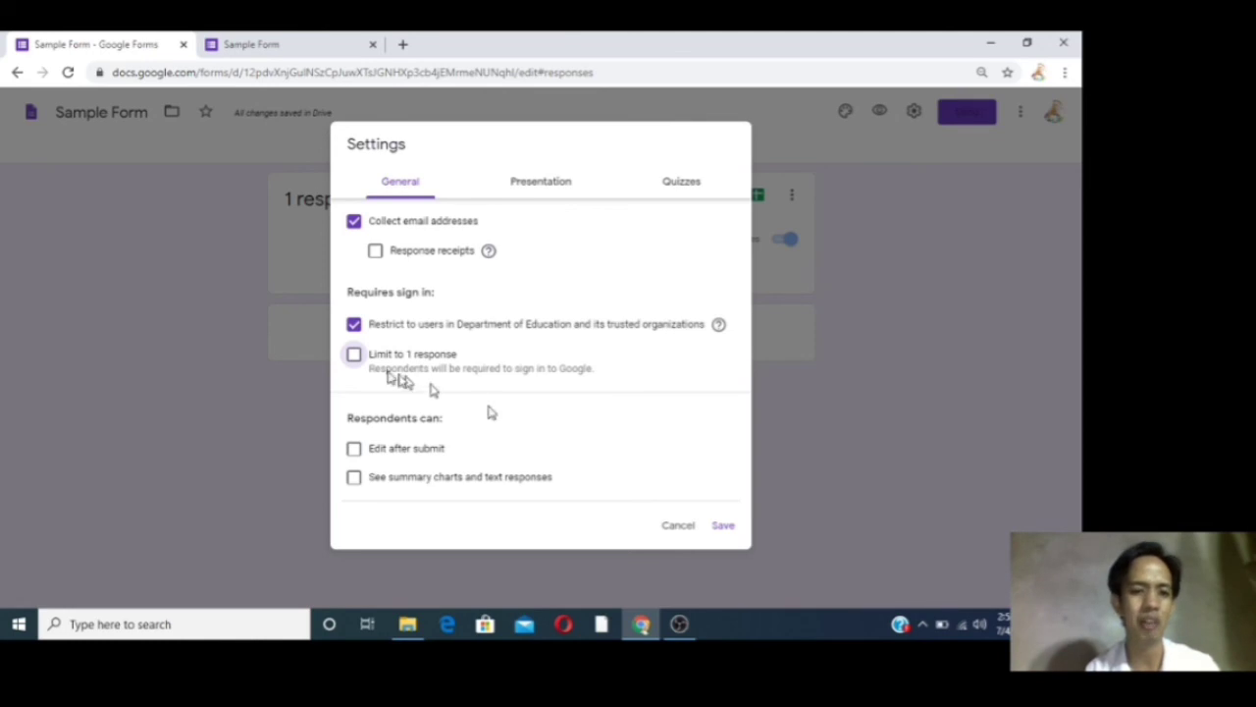
pyautogui.click(355, 355)
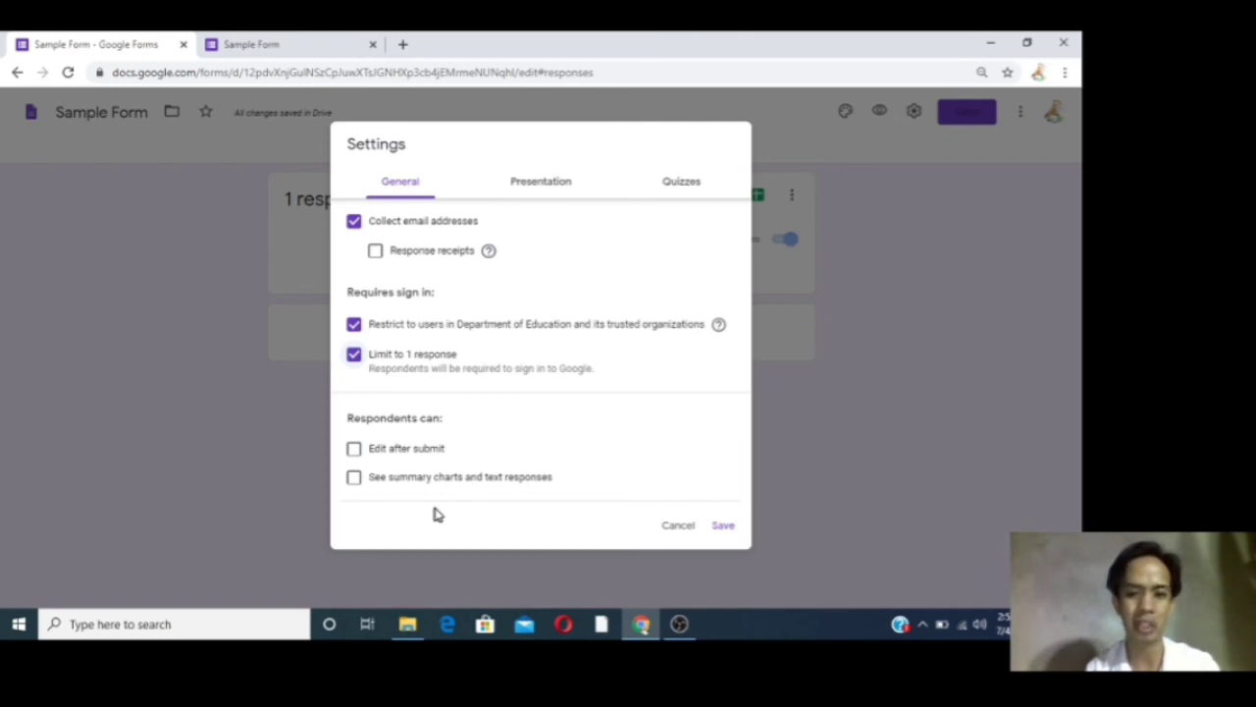
pyautogui.click(723, 528)
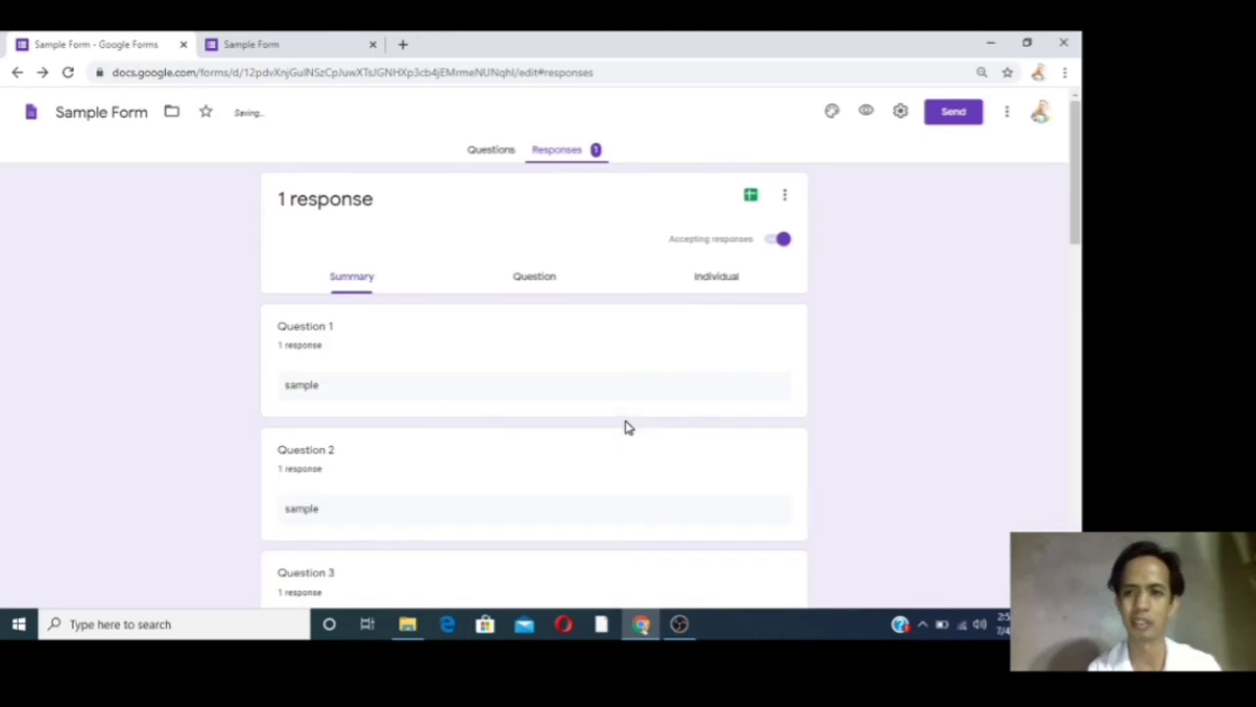
# Open the Send form dialog, with email invitation fields and subject 'Sample Form'
pyautogui.click(1006, 111)
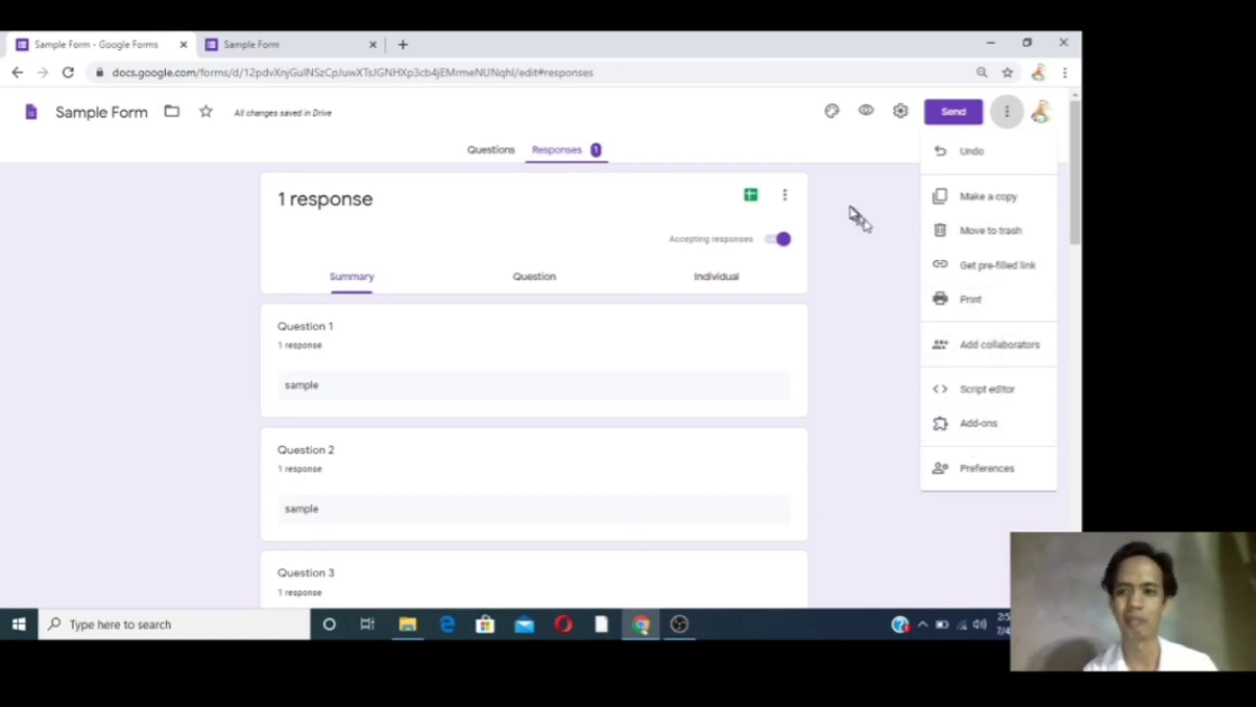
pyautogui.click(829, 165)
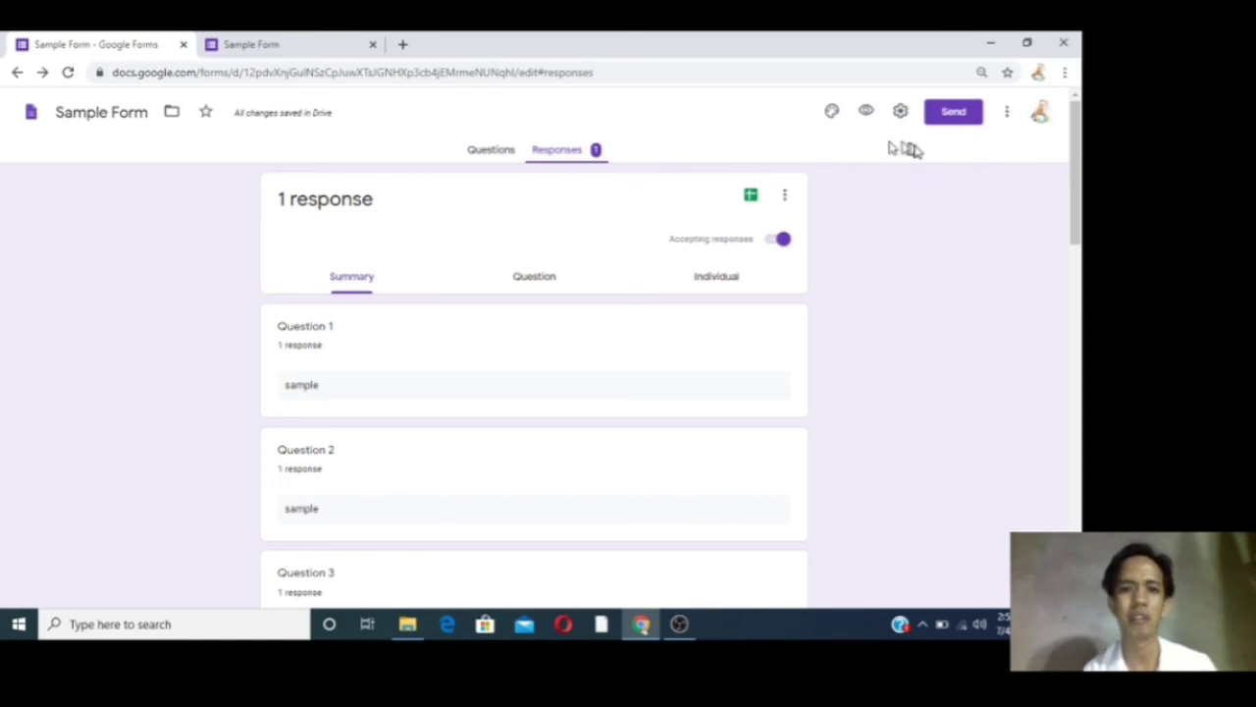
pyautogui.click(961, 119)
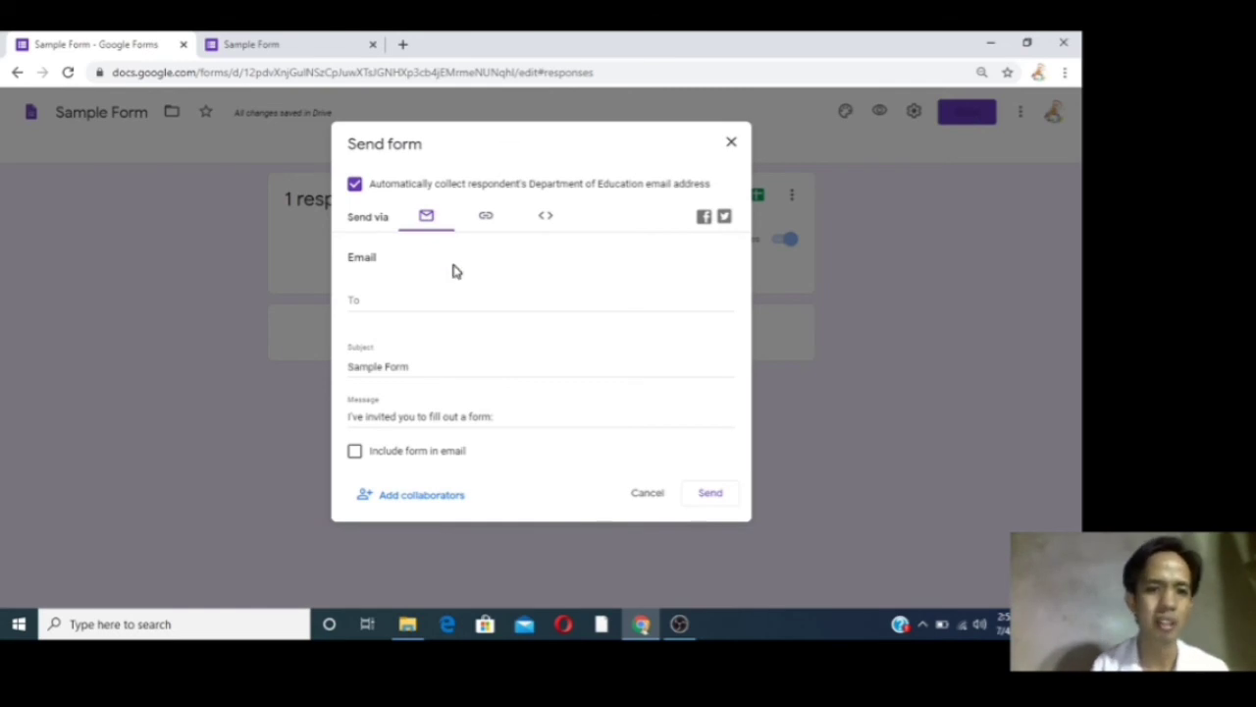
# Copy a shortened forms.gle link to the form, then cancel the Send form dialog
pyautogui.click(483, 217)
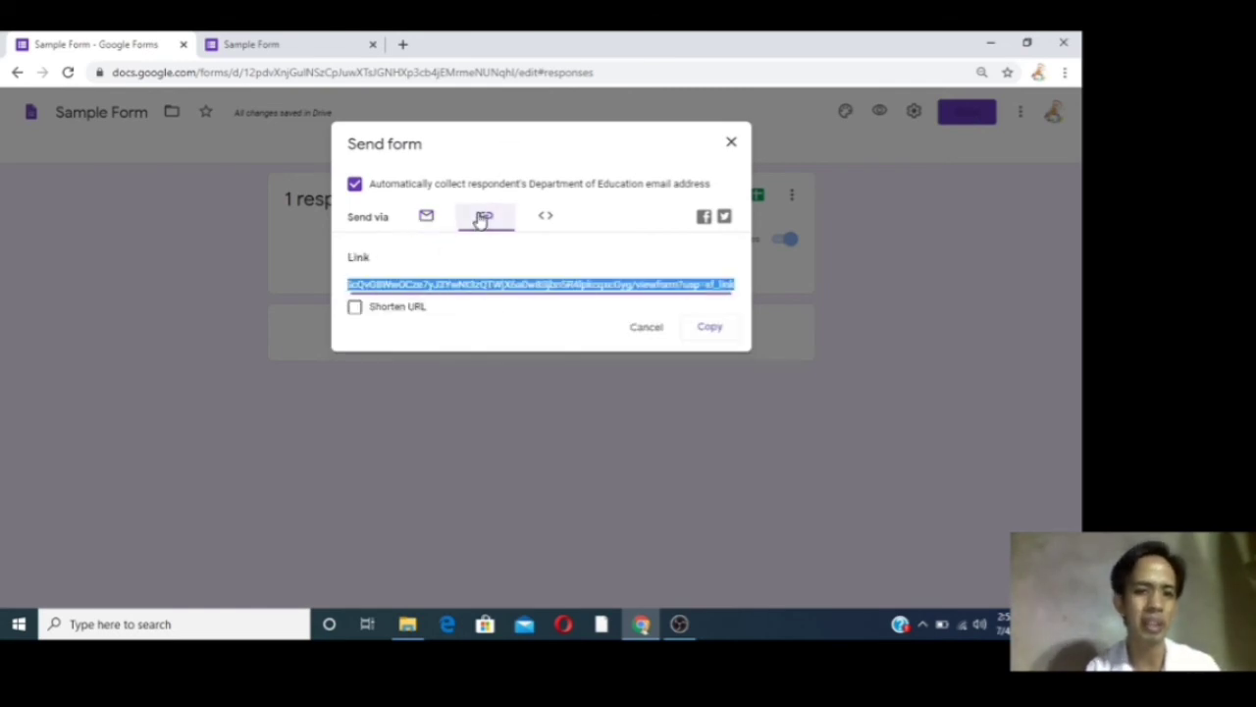
pyautogui.click(355, 309)
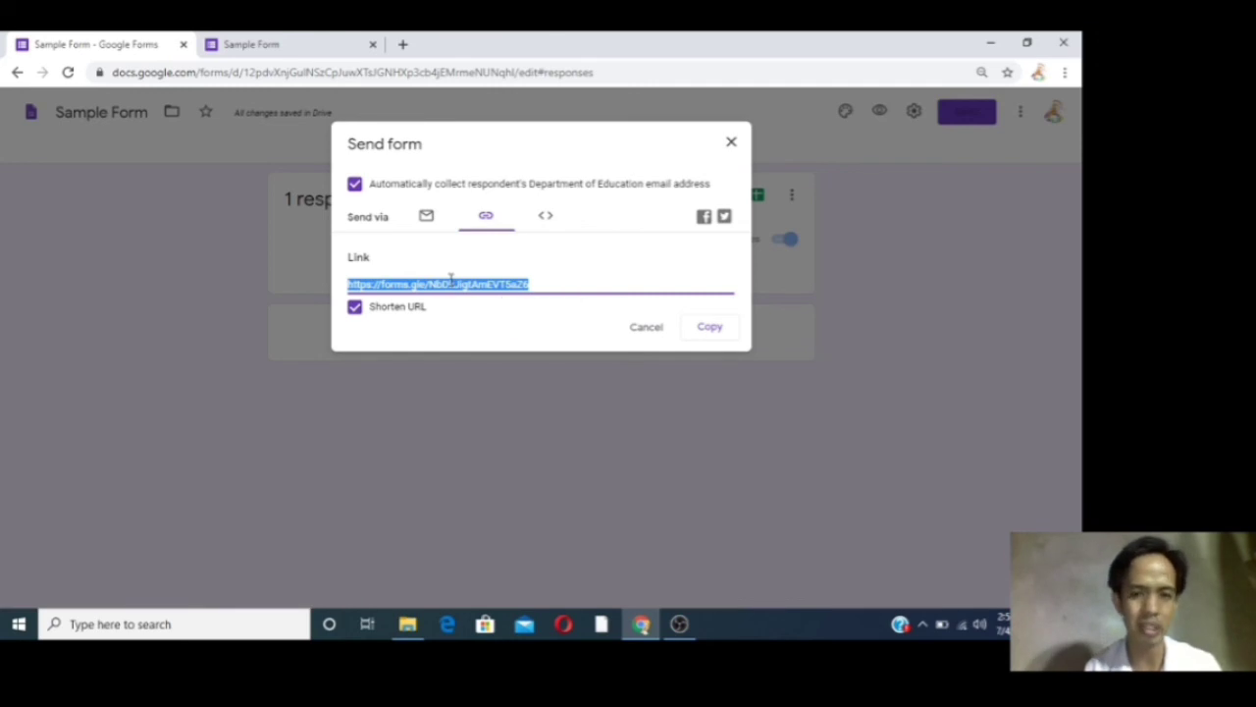
pyautogui.click(711, 327)
pyautogui.click(712, 327)
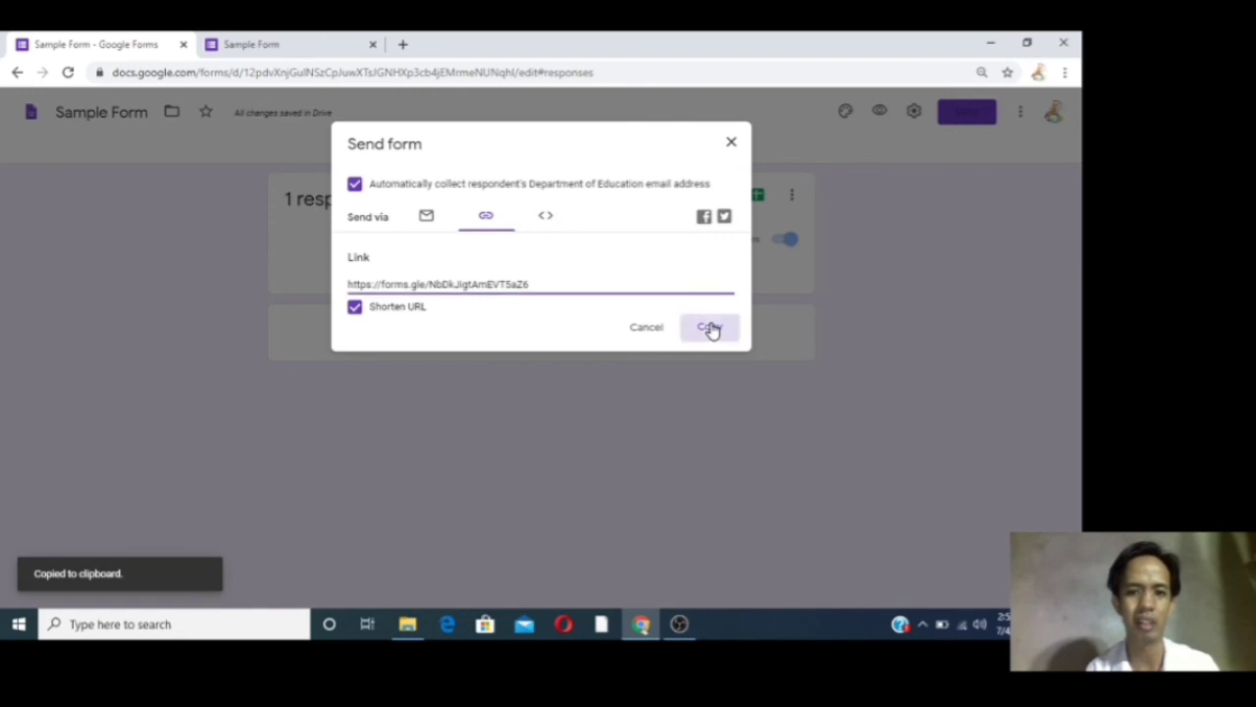
pyautogui.click(647, 328)
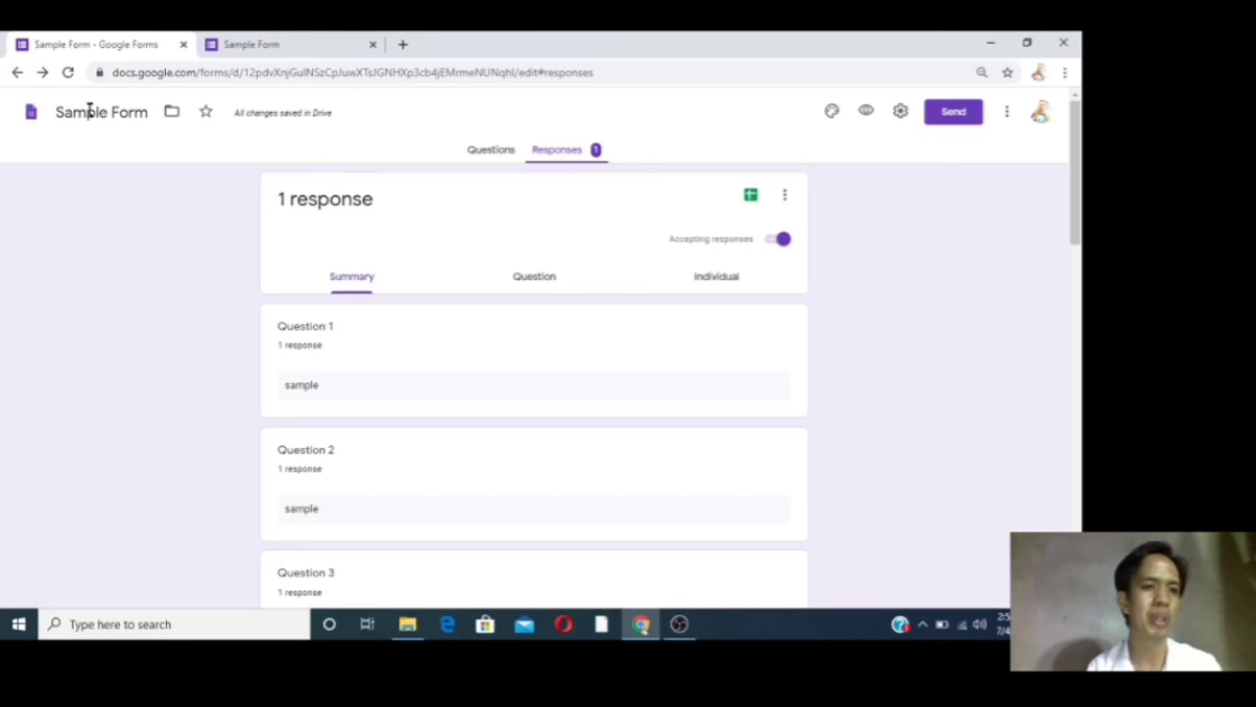
# Return to the Google Forms home page and reload it to see the recent forms
pyautogui.click(170, 114)
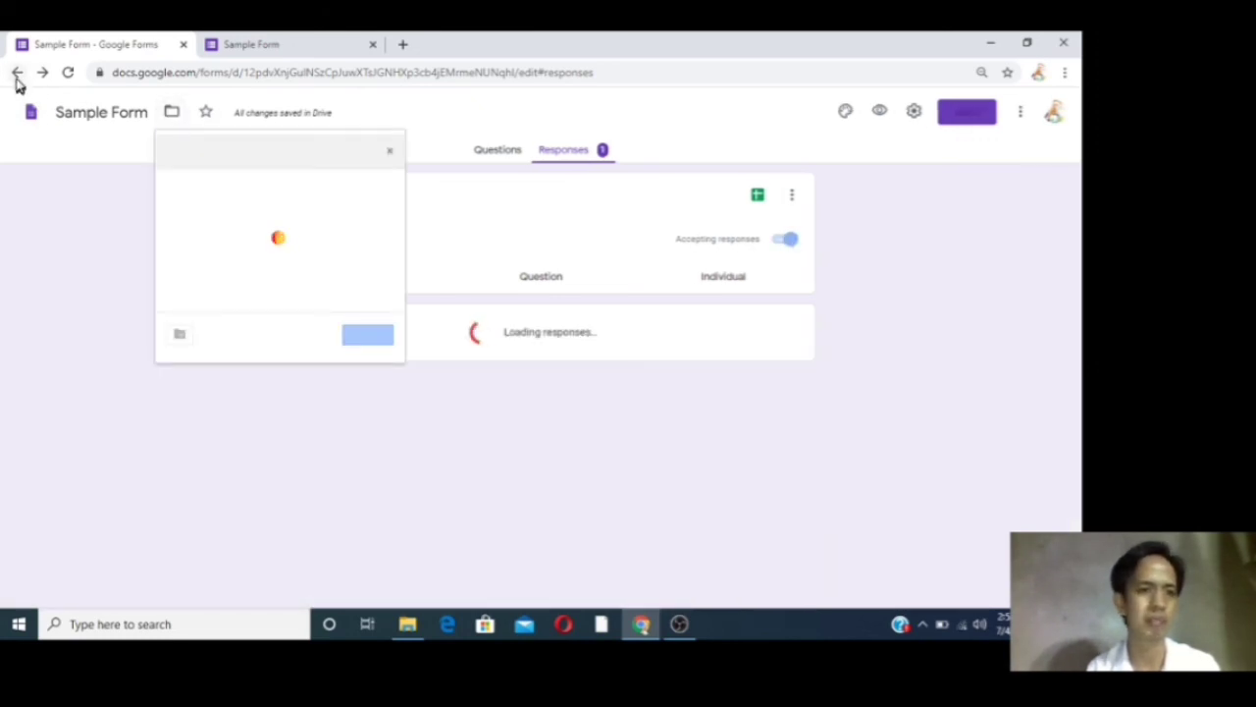
pyautogui.click(16, 75)
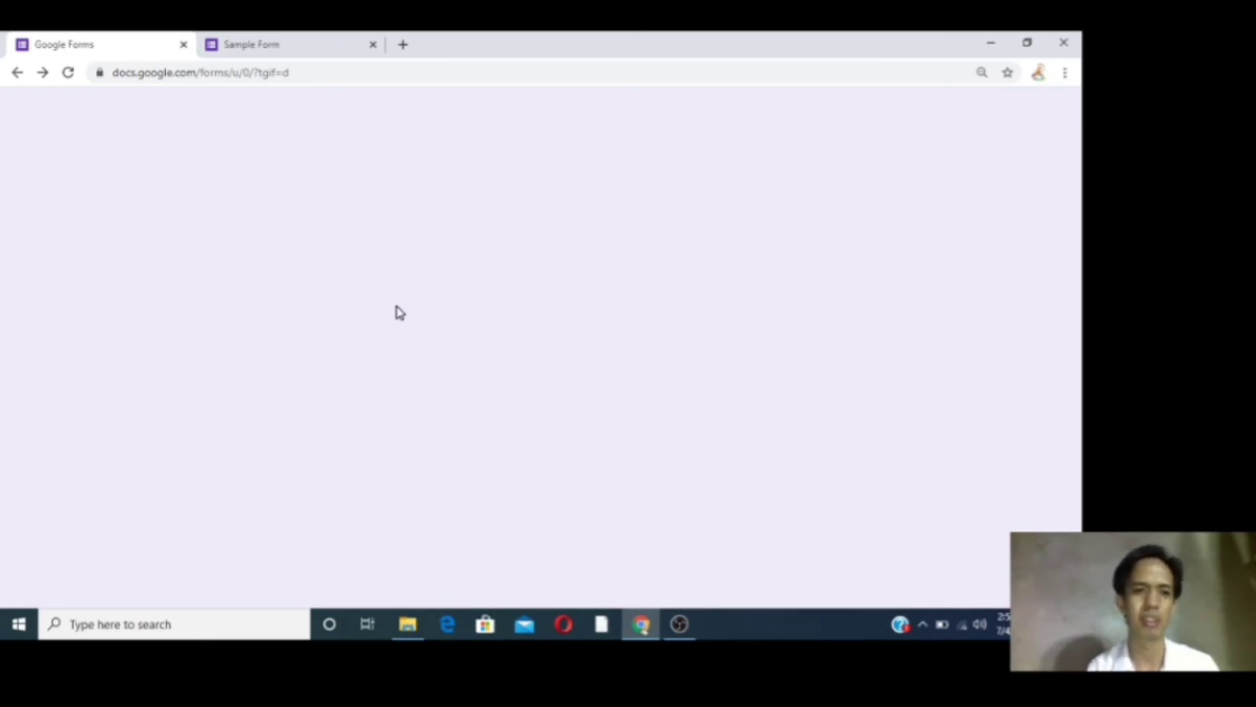
pyautogui.click(269, 71)
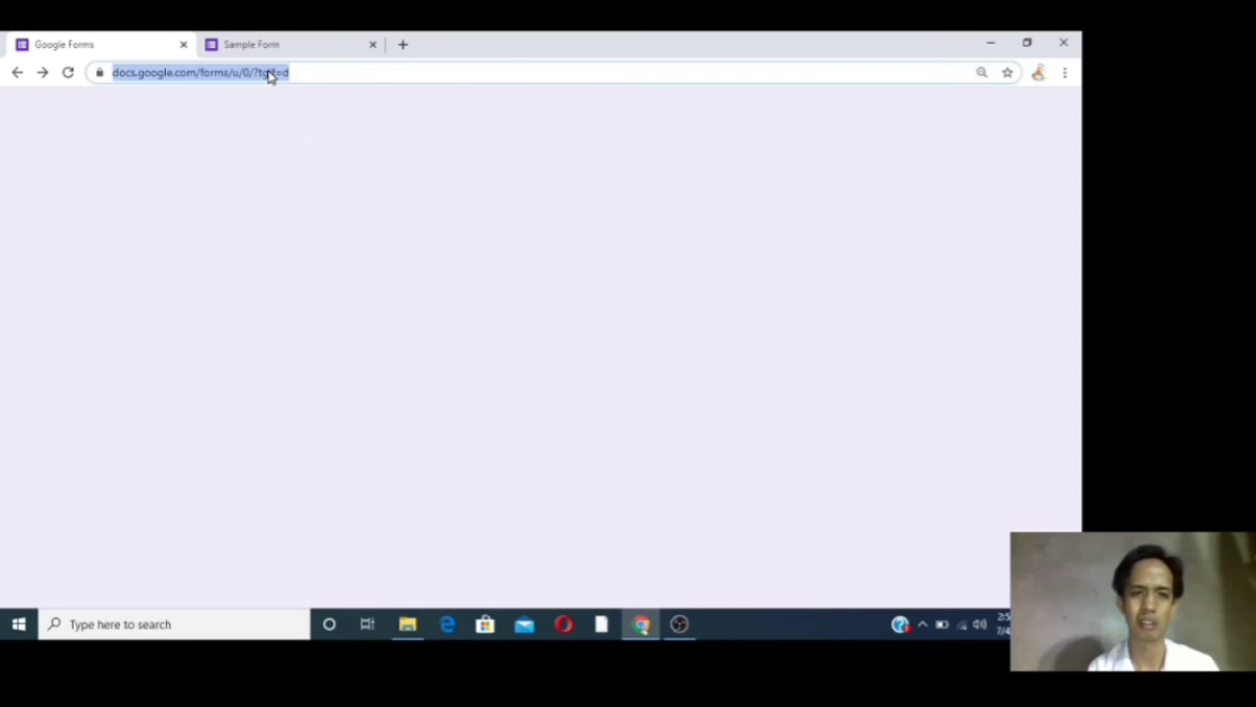
pyautogui.press('Return')
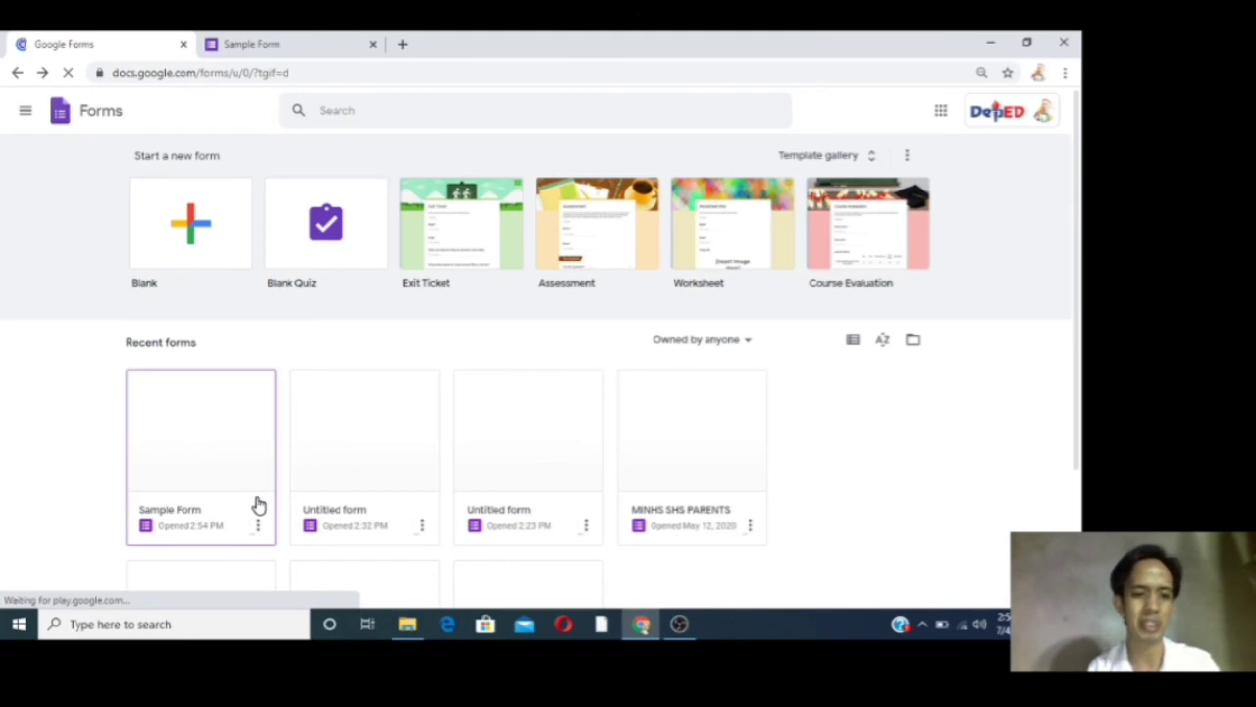
pyautogui.scroll(-3, 786, 487)
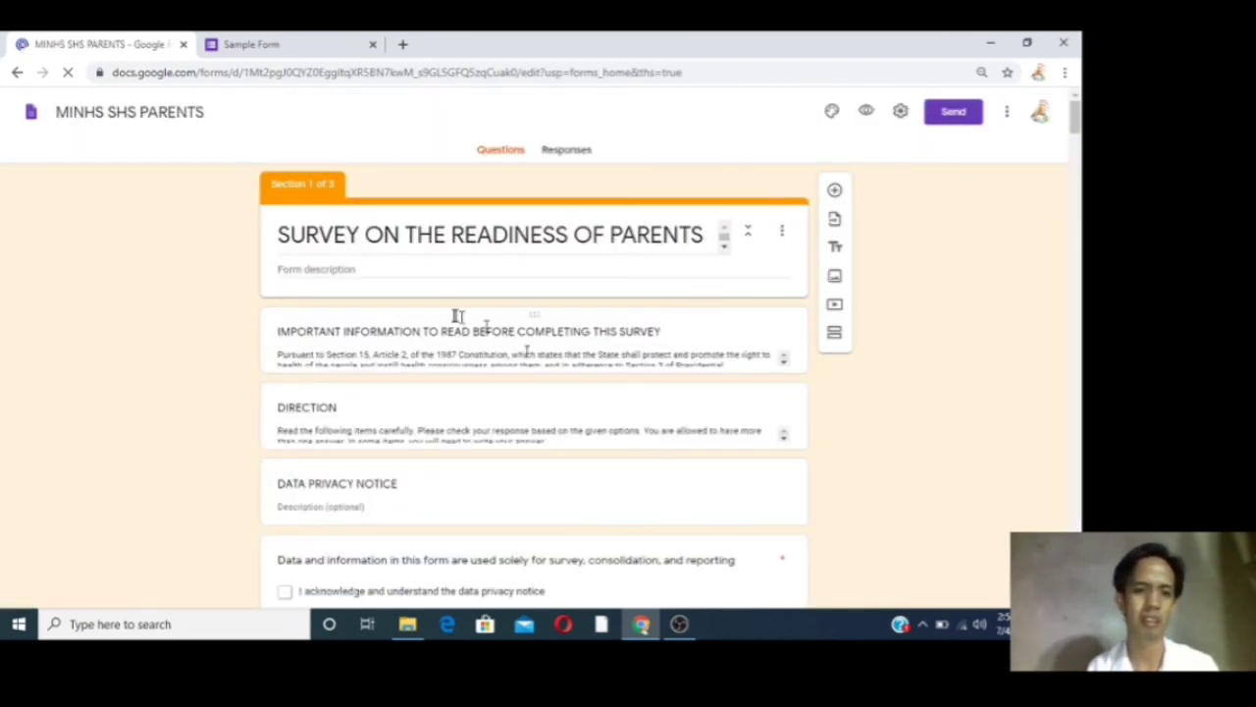
# Scroll through the MINHS SHS PARENTS survey's three sections of questions, then scroll back up
pyautogui.scroll(-4, 525, 371)
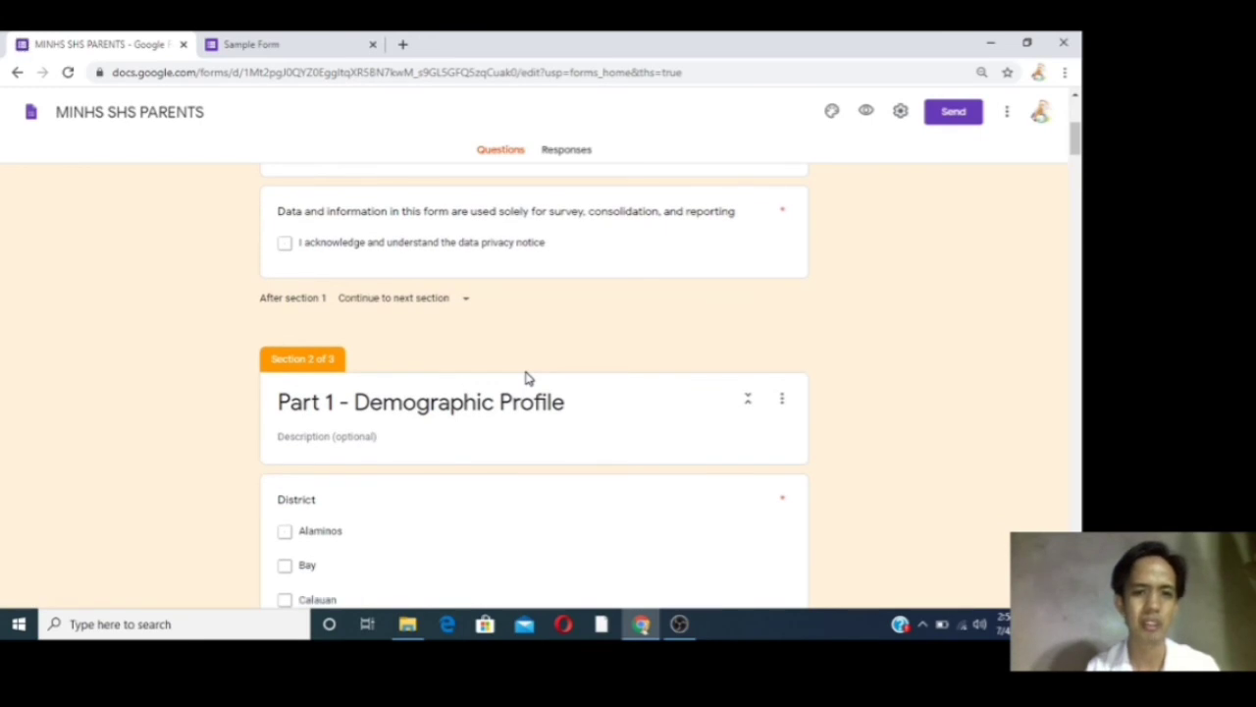
pyautogui.scroll(4, 525, 378)
pyautogui.scroll(-1, 525, 378)
pyautogui.scroll(-5, 525, 378)
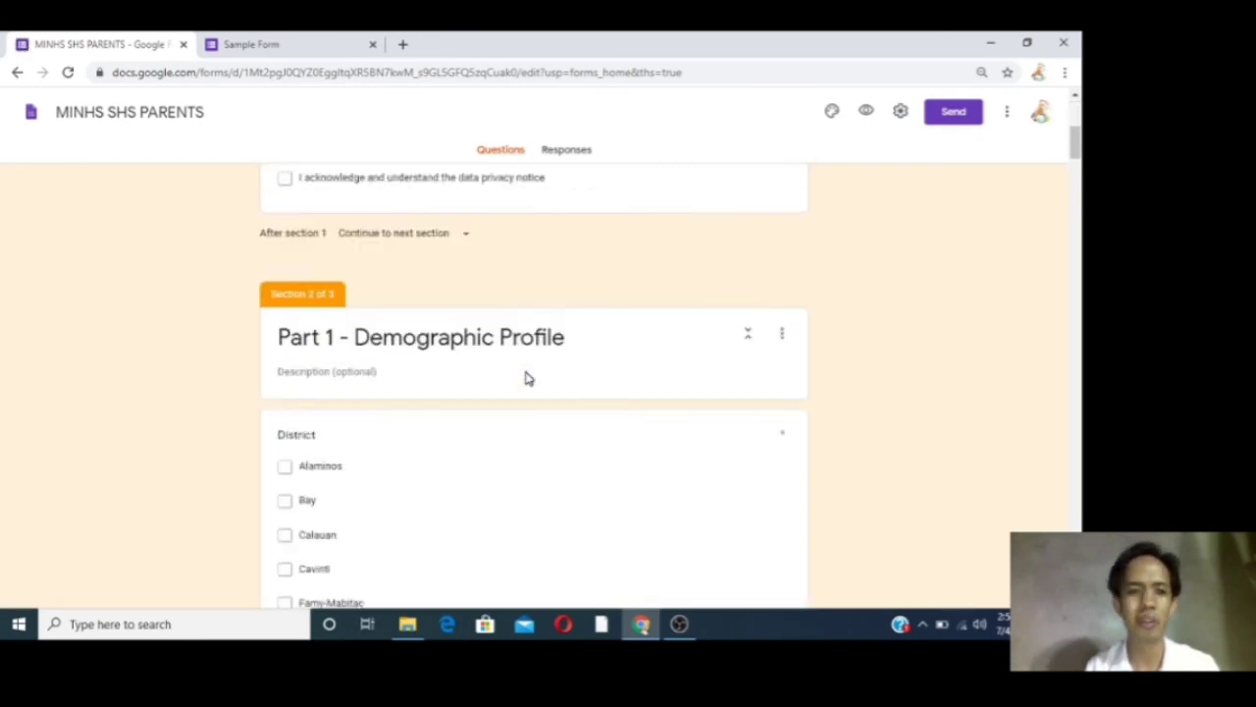
pyautogui.scroll(-5, 525, 378)
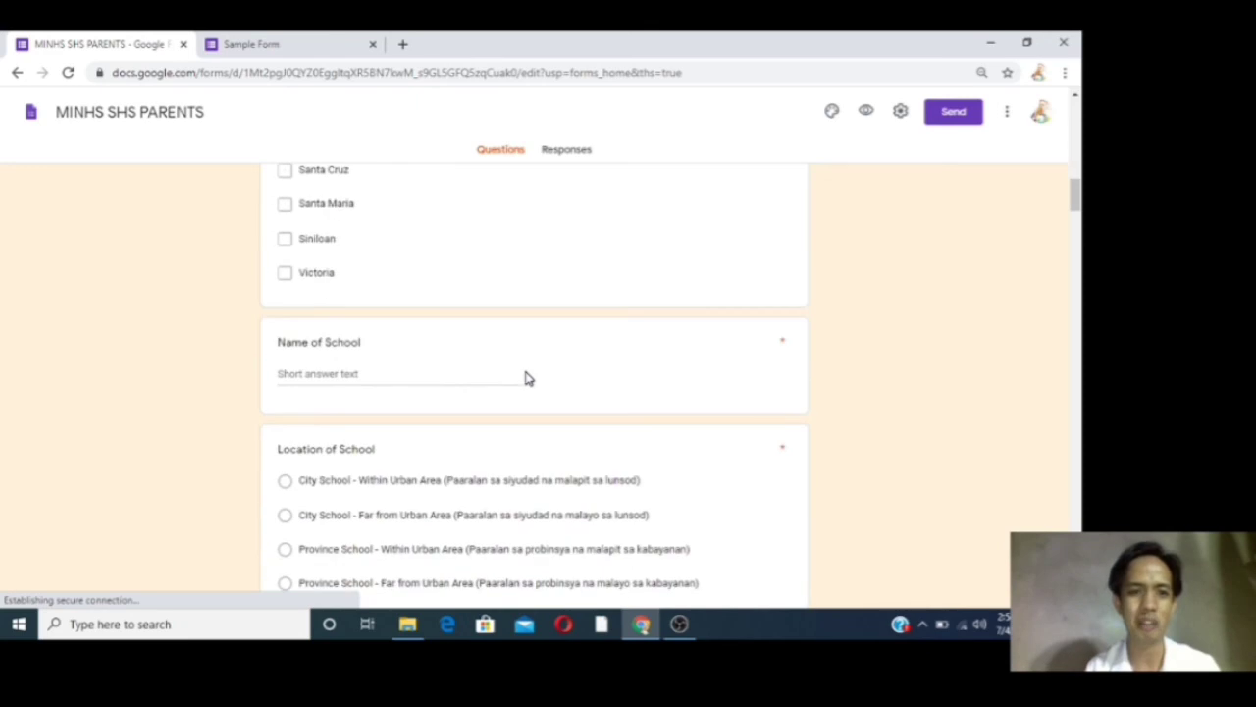
pyautogui.scroll(8, 525, 377)
pyautogui.scroll(5, 530, 380)
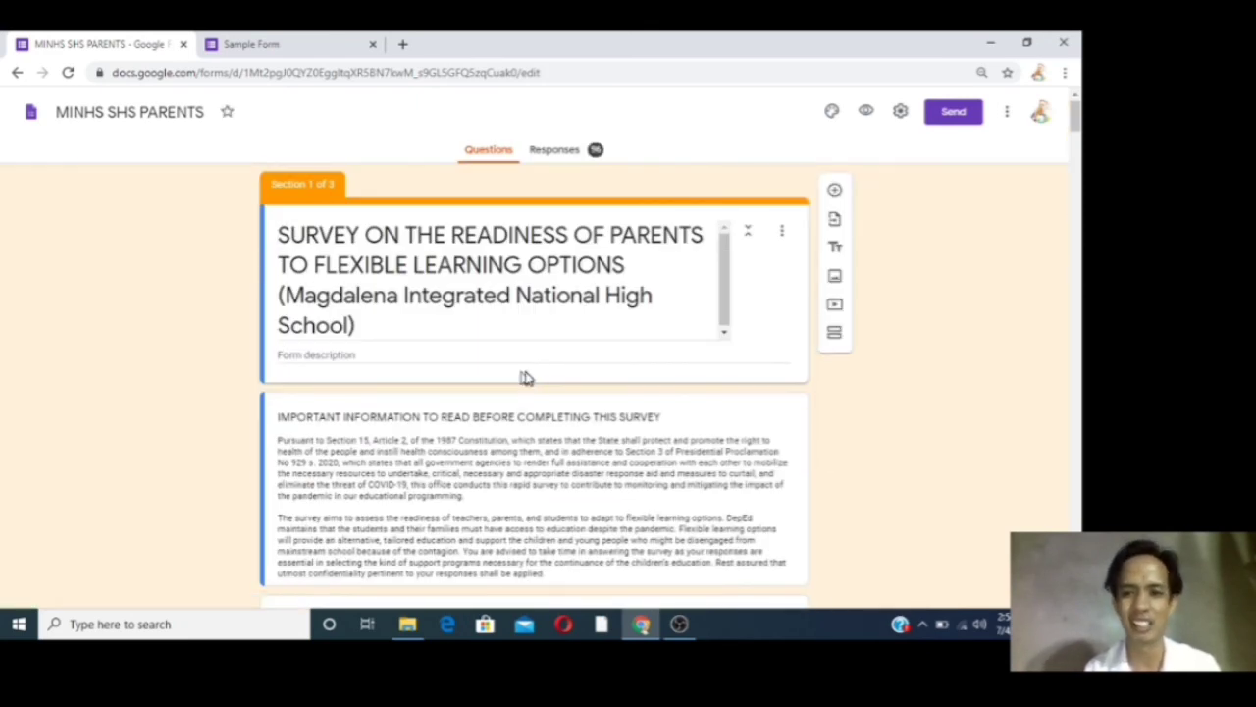
pyautogui.scroll(-5, 883, 402)
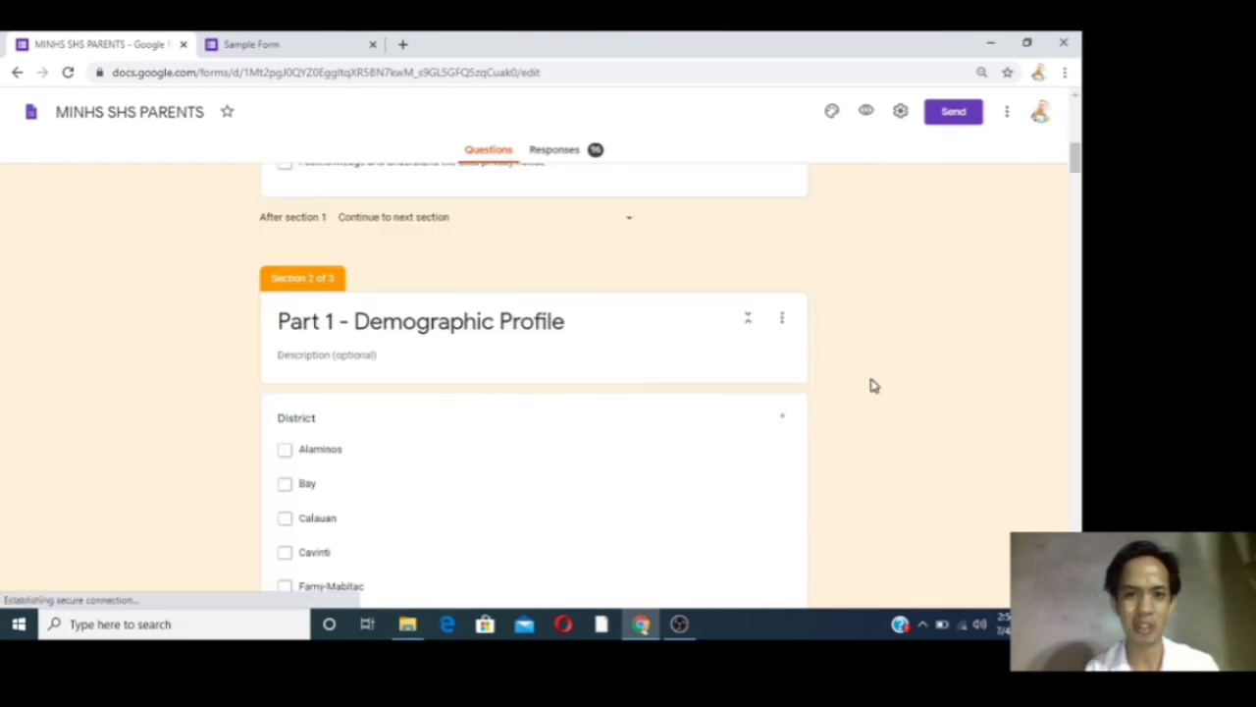
pyautogui.scroll(-10, 525, 357)
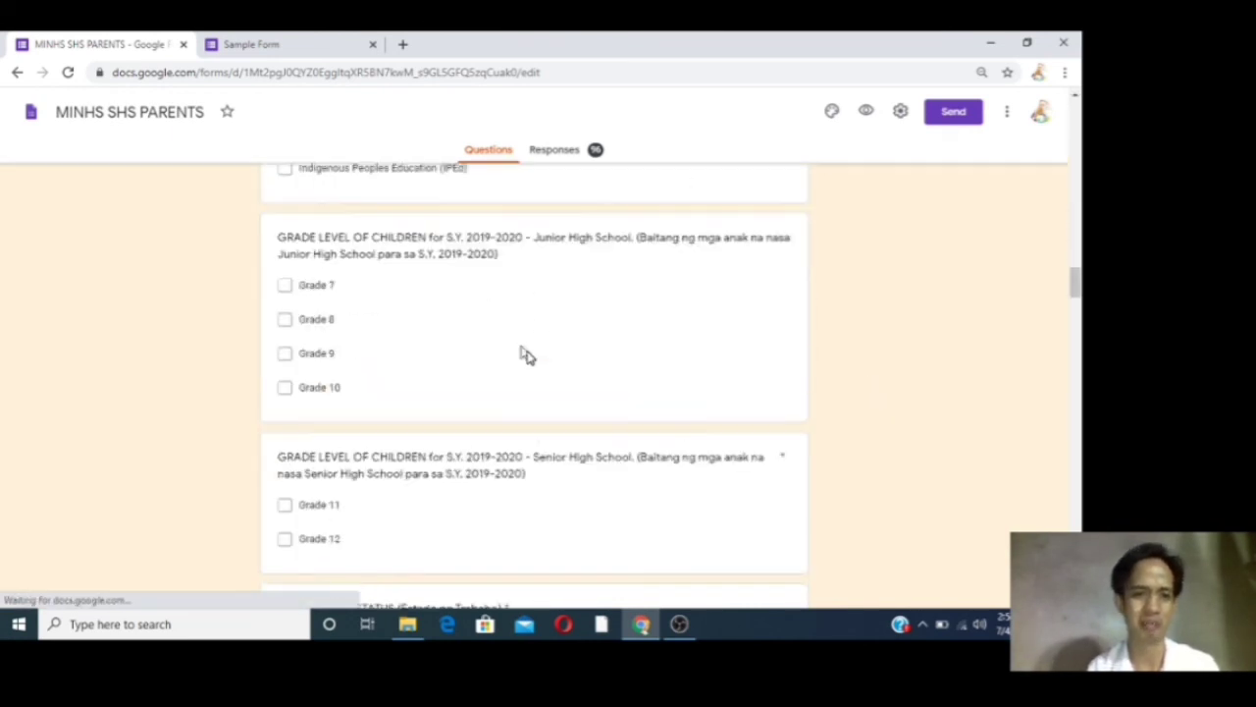
pyautogui.scroll(-10, 525, 356)
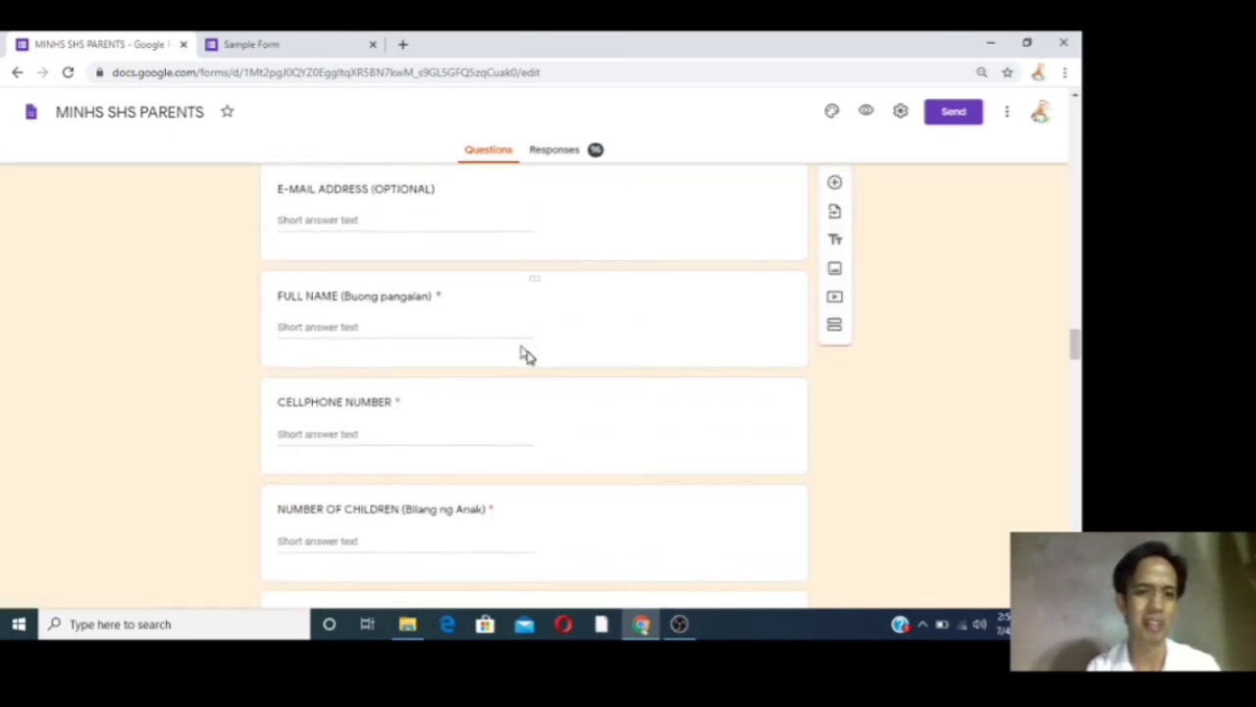
pyautogui.scroll(-15, 525, 356)
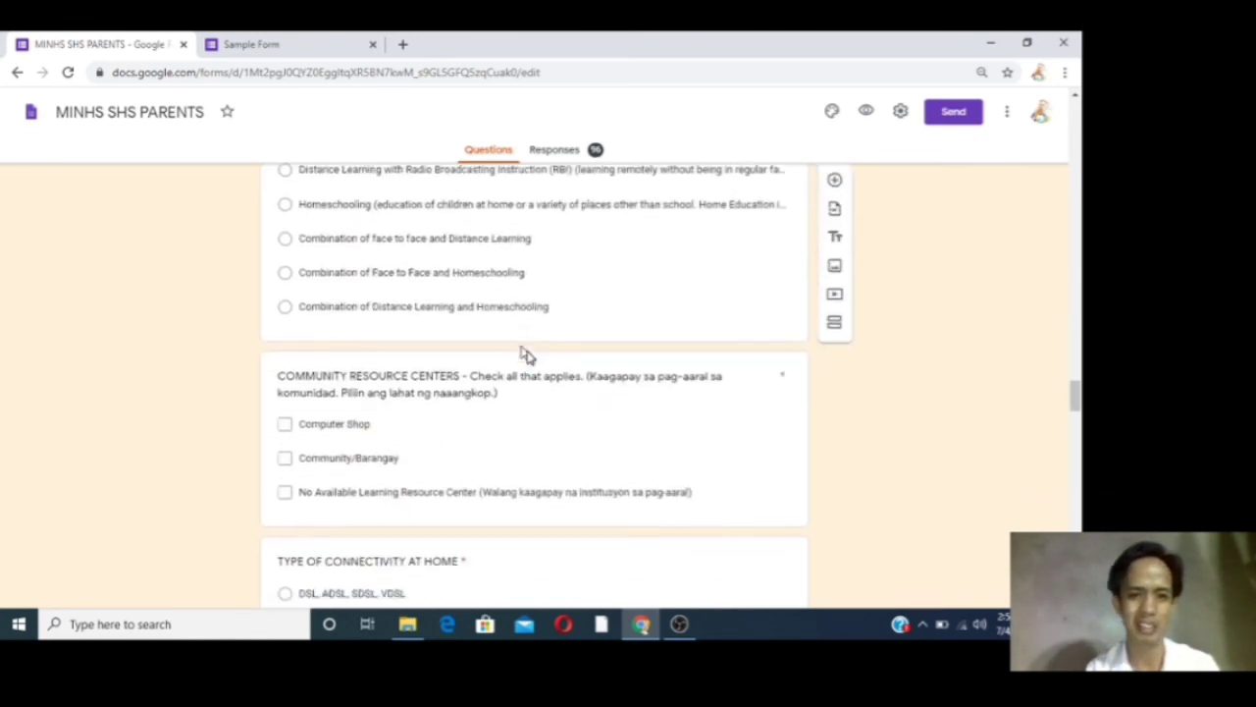
pyautogui.scroll(-15, 530, 355)
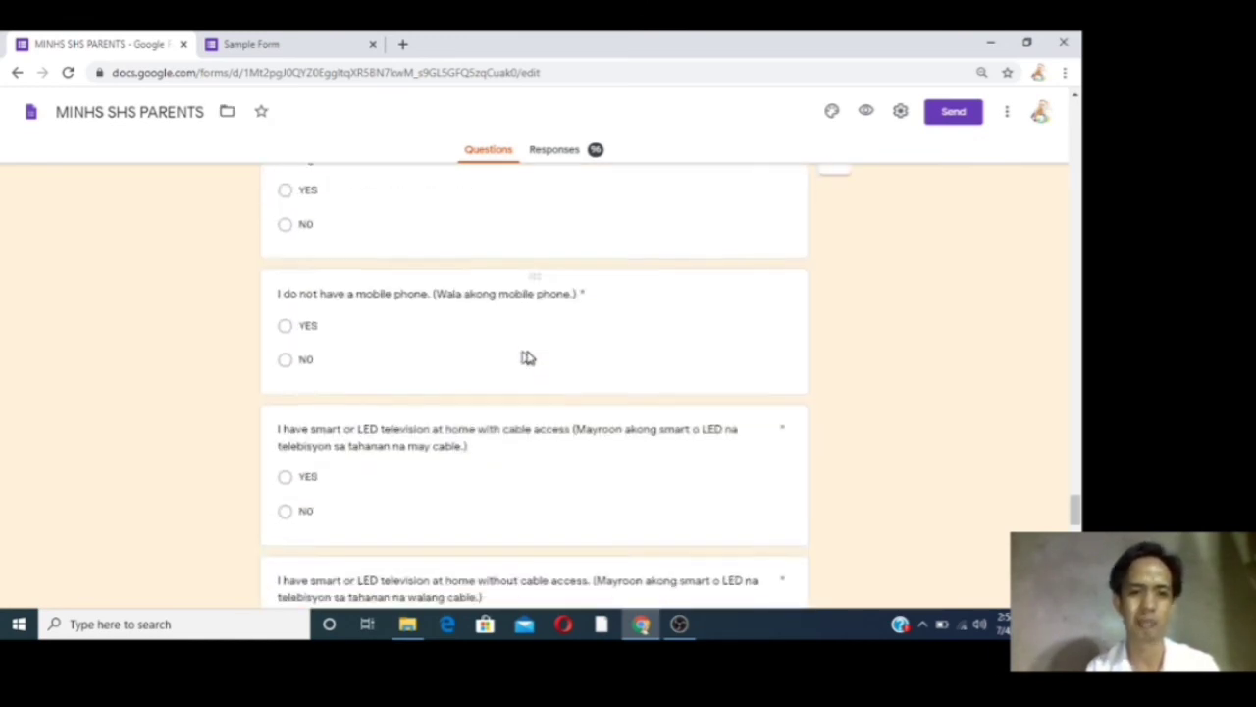
pyautogui.scroll(-5, 530, 354)
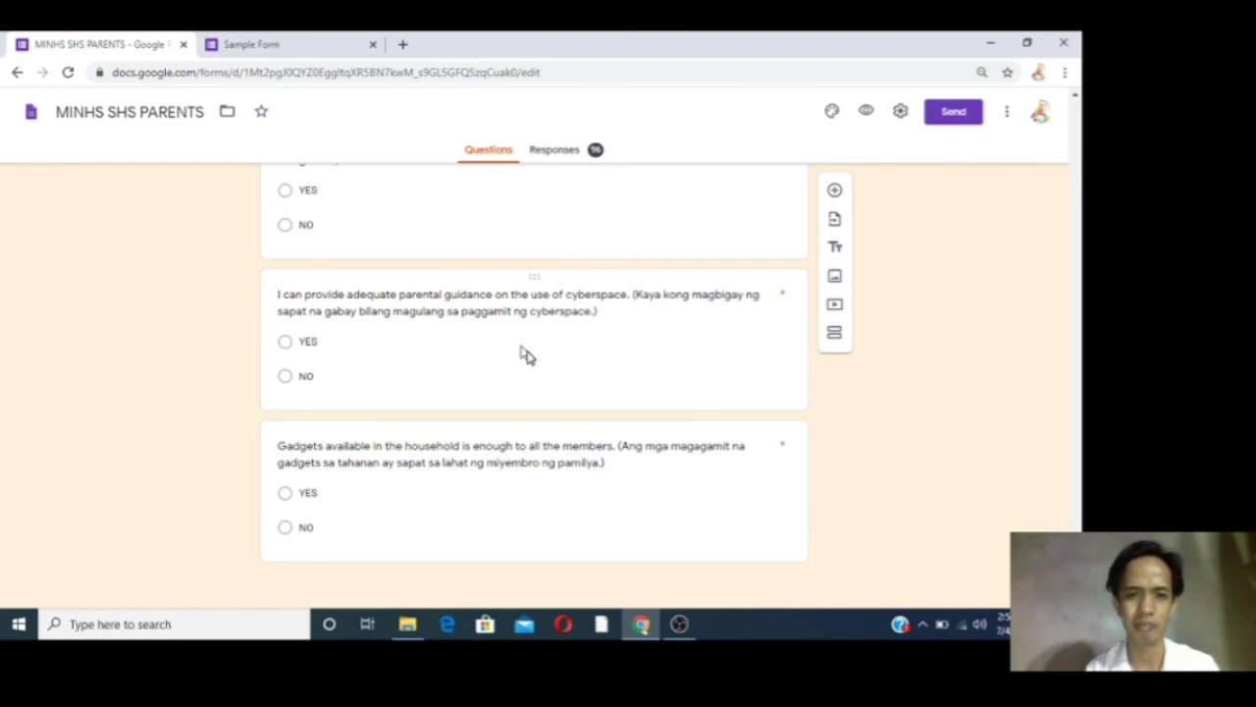
pyautogui.scroll(20, 527, 355)
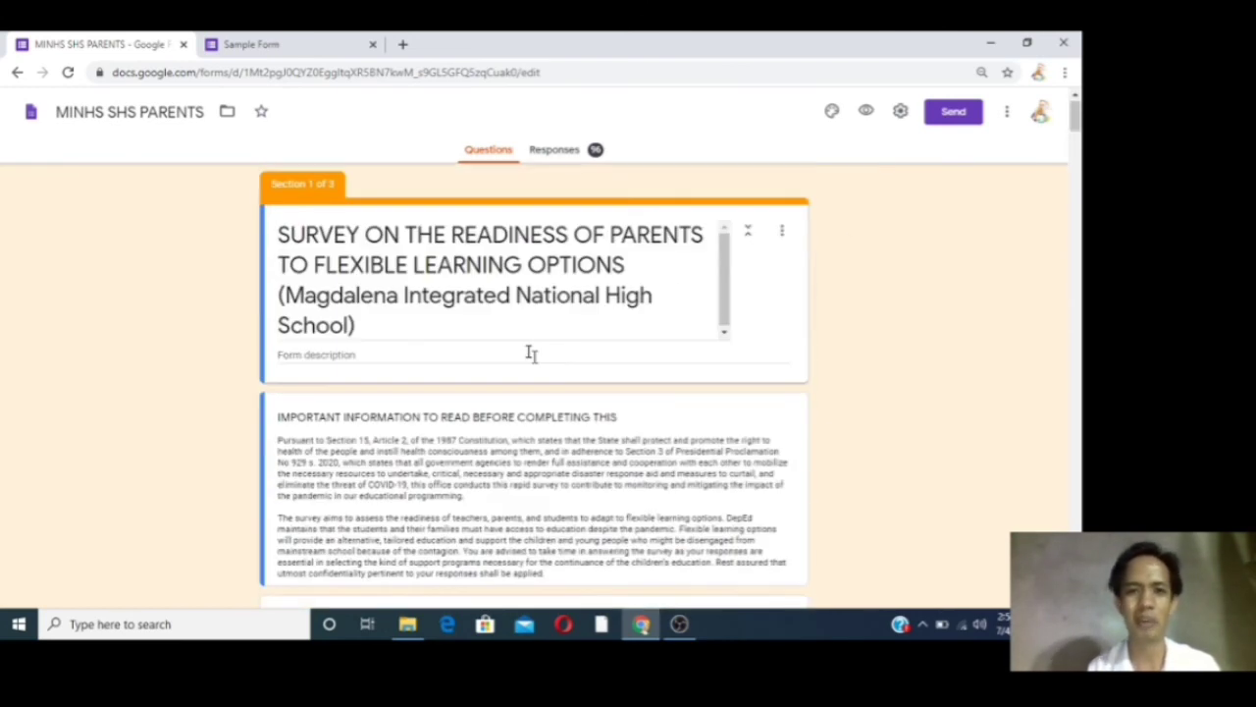